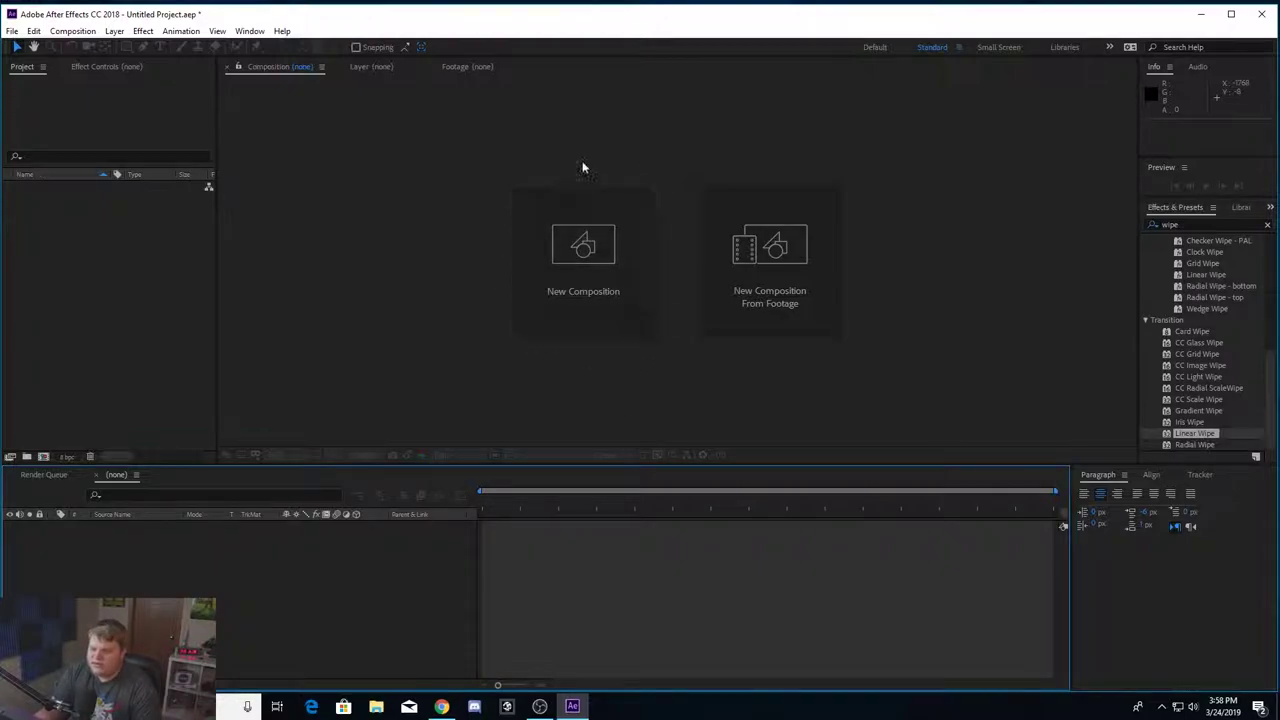
Create a new composition named Comp 1 at 1920×1080, keeping the frame rate at 30 fps
click(73, 32)
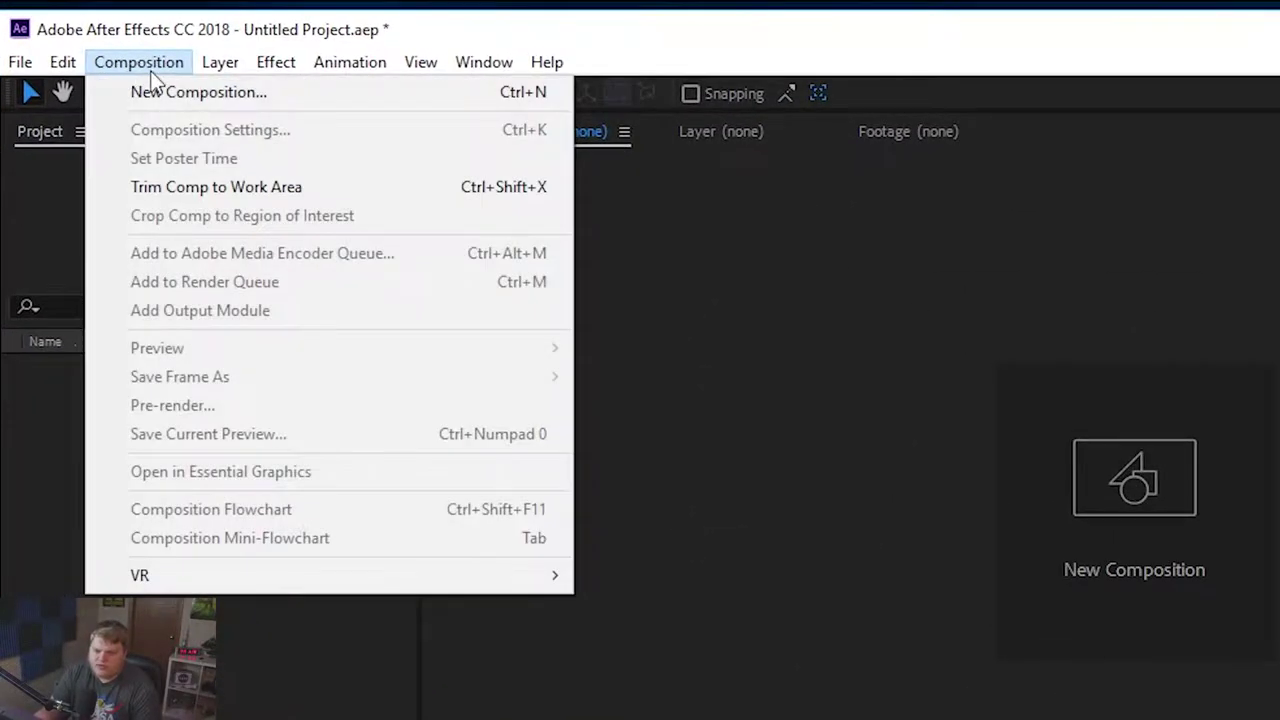
click(192, 91)
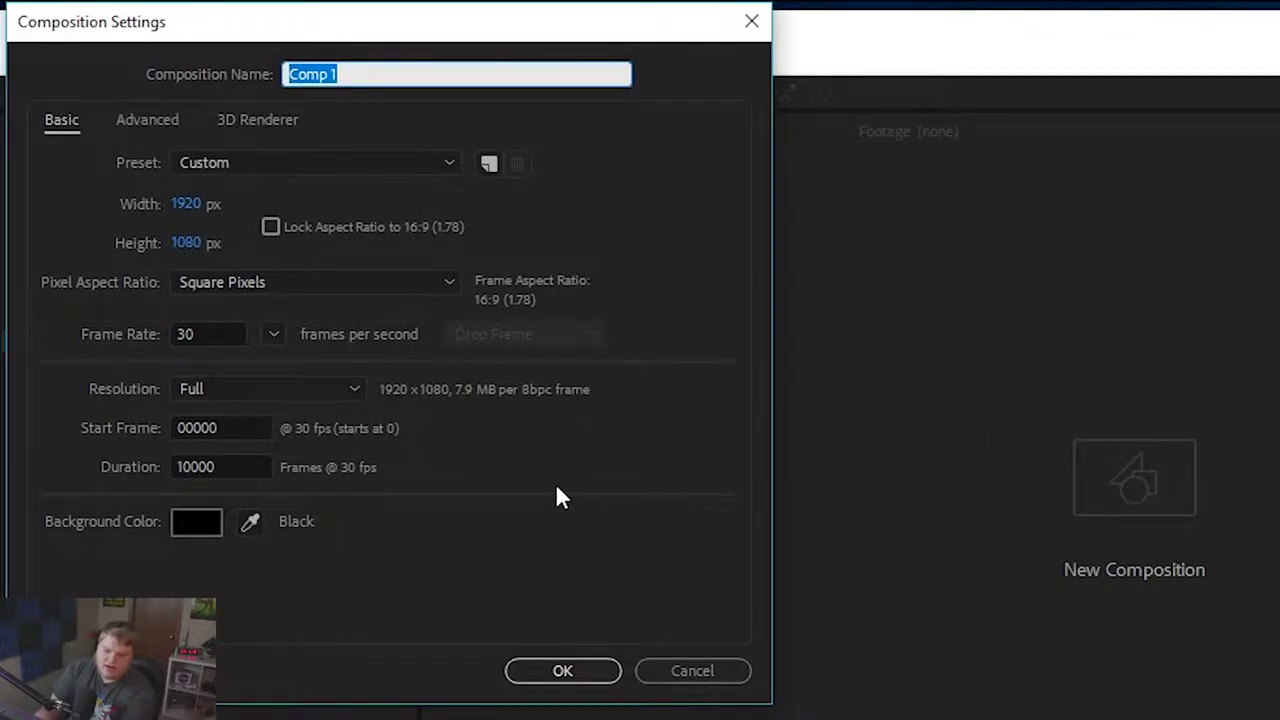
double_click(204, 333)
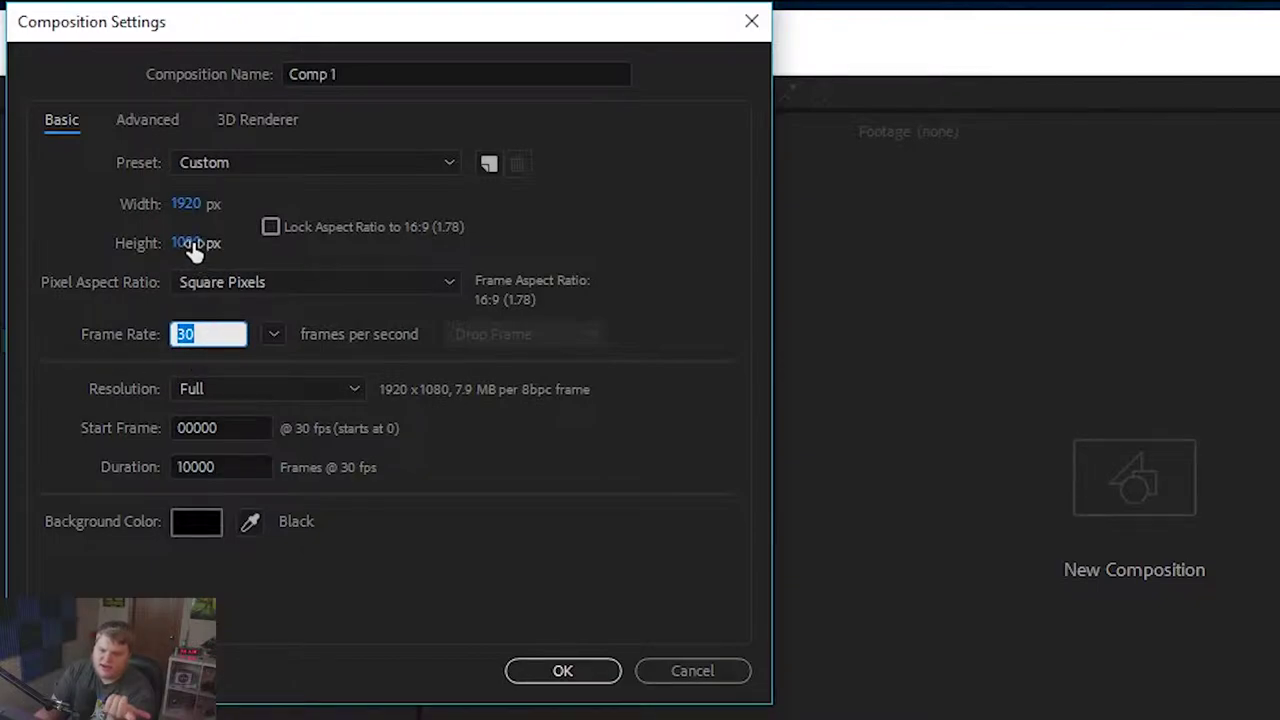
click(119, 215)
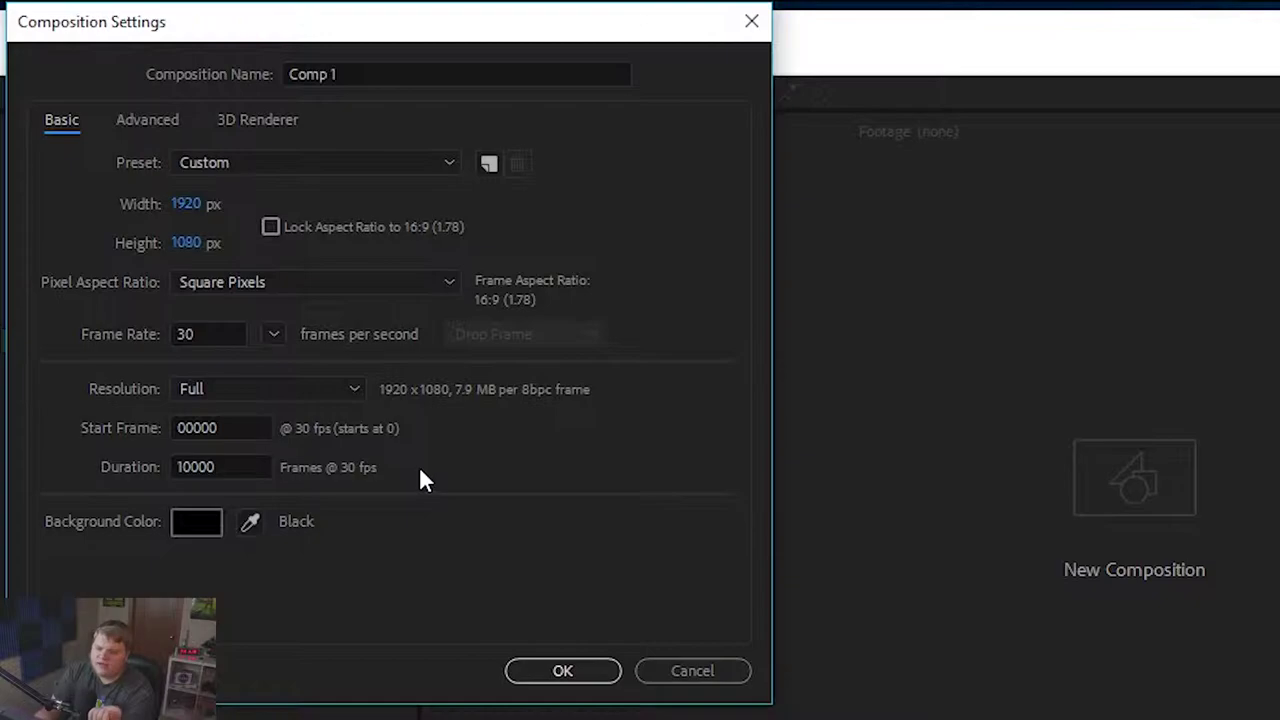
click(580, 671)
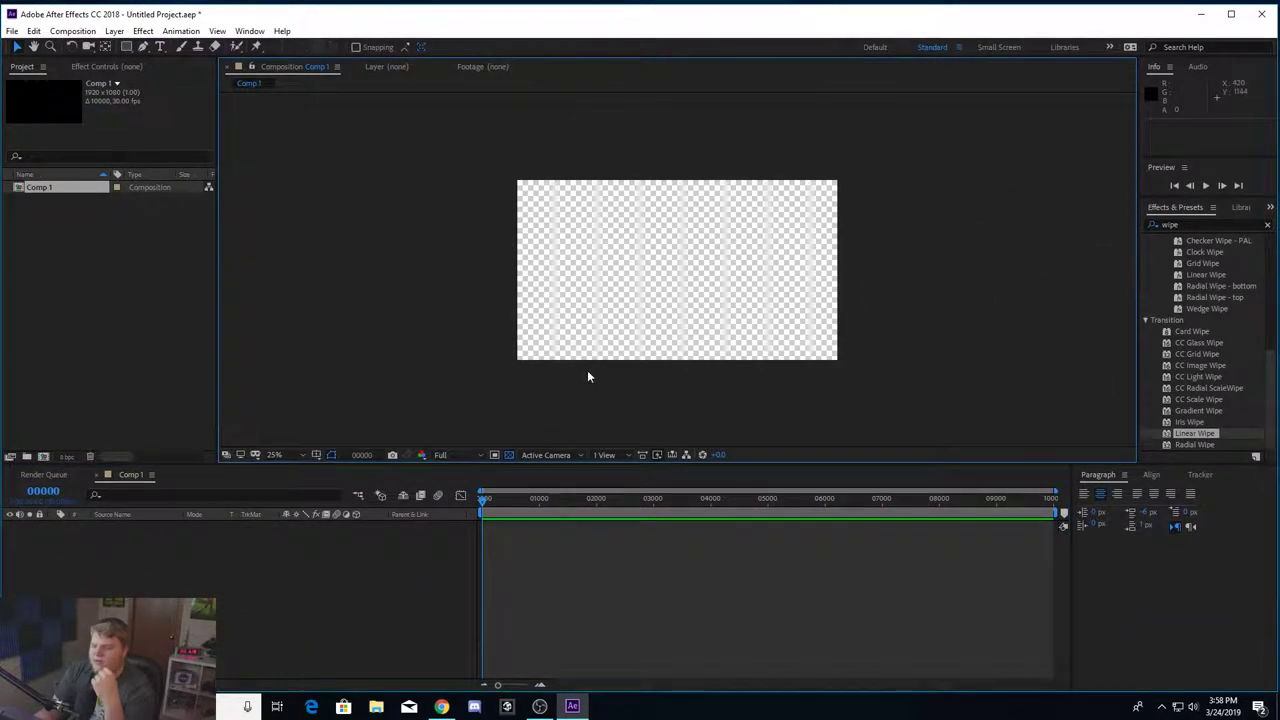
Start a new solid layer in Comp 1 from Layer > New > Solid
scroll(587, 376, up, 2)
scroll(500, 363, down, 2)
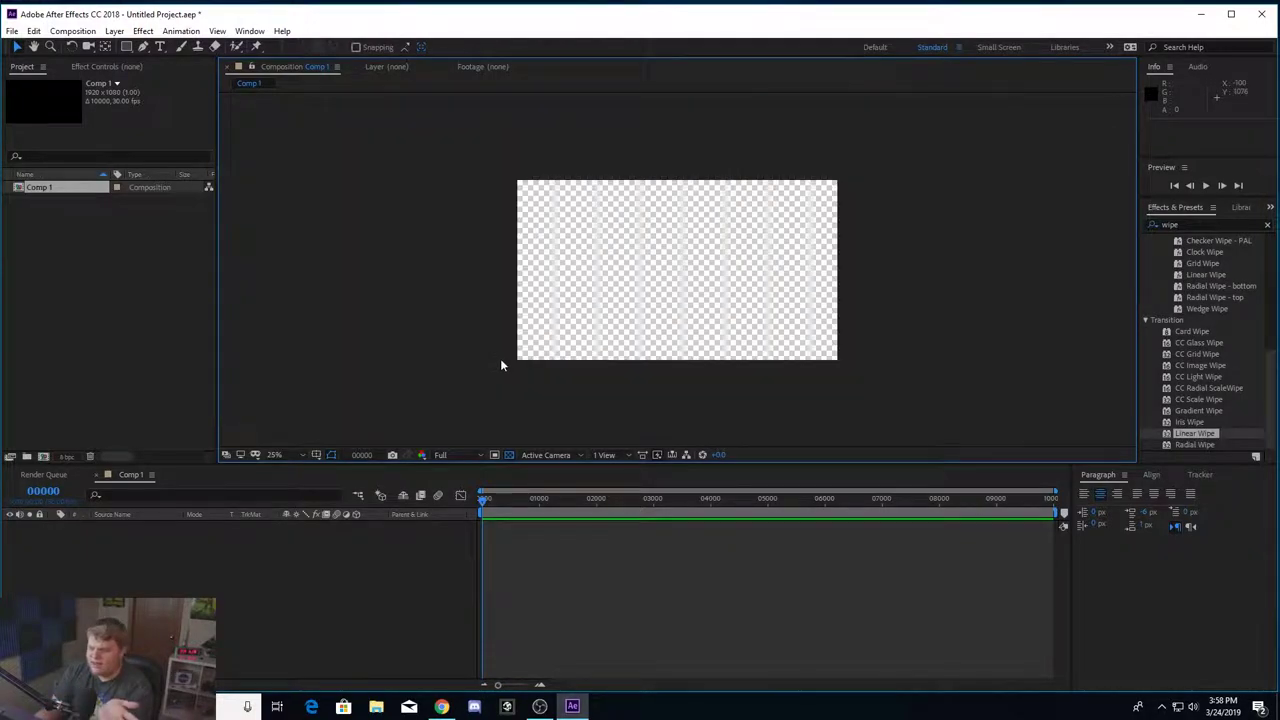
scroll(501, 364, up, 2)
scroll(501, 365, down, 2)
click(440, 537)
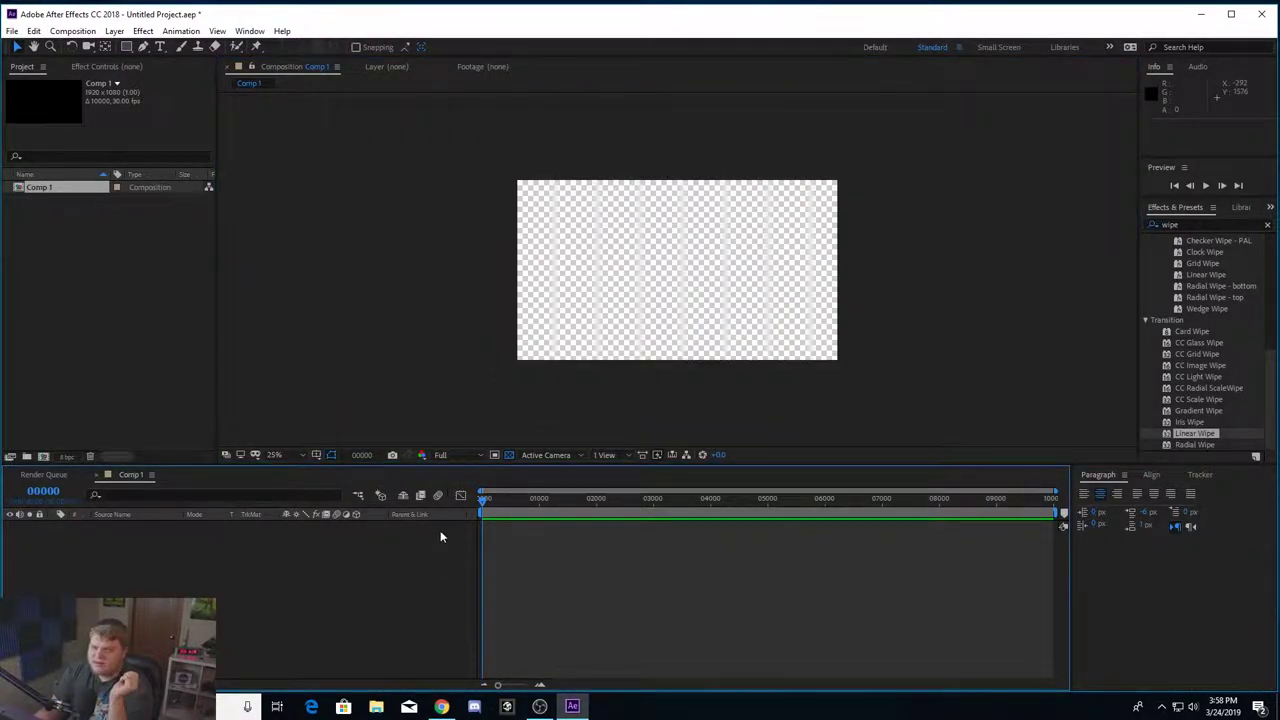
click(114, 31)
mouse_move(129, 46)
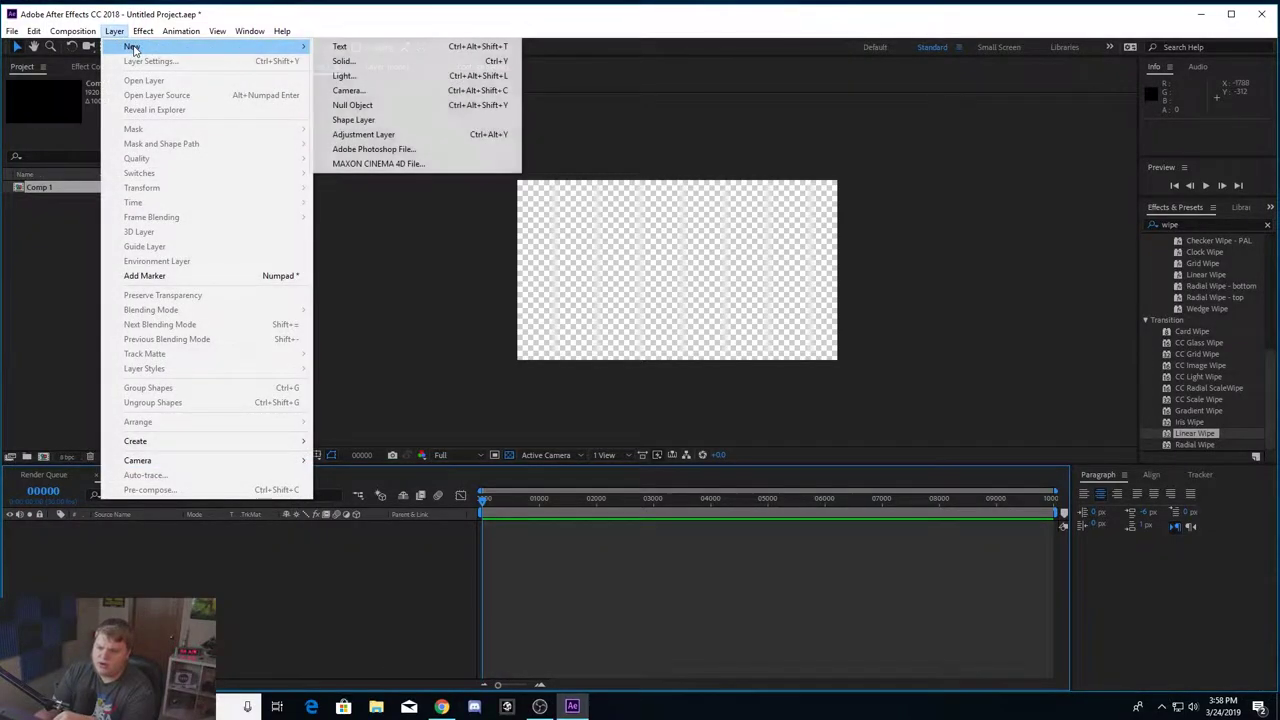
click(400, 60)
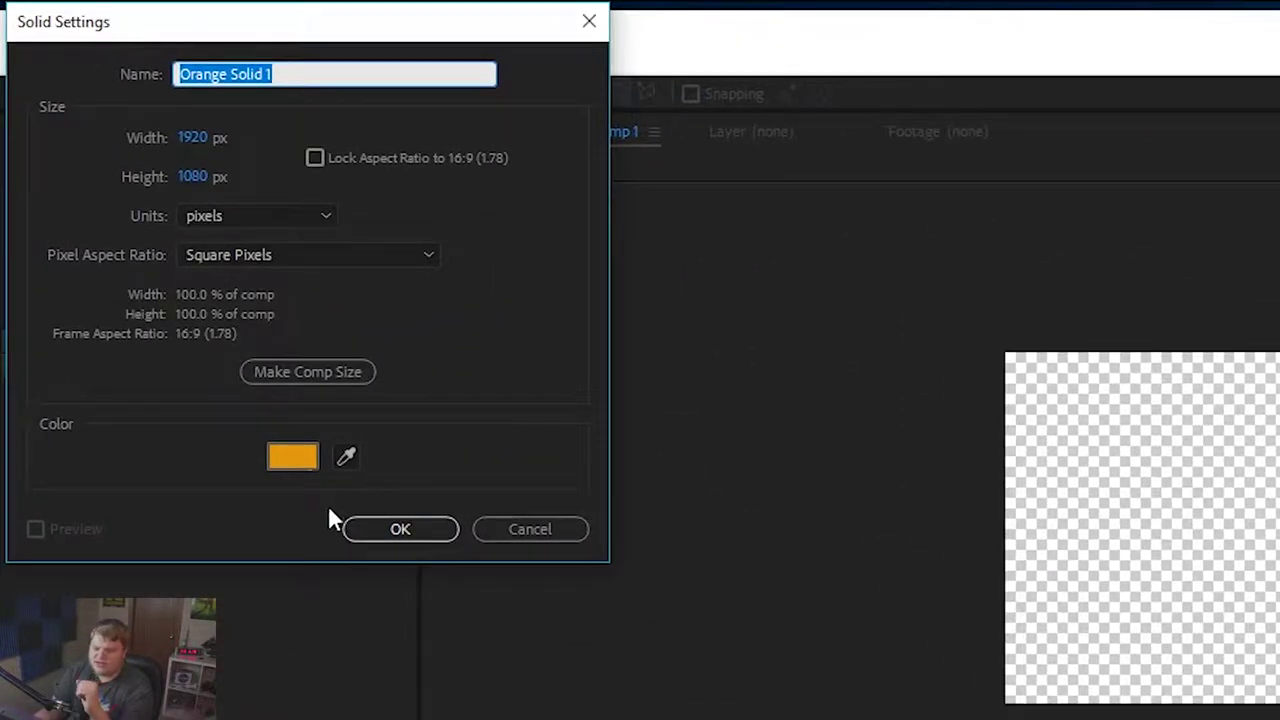
Change the solid's colour from orange to a bright cyan (#11E1AE) and create Cyan Solid 1
click(292, 457)
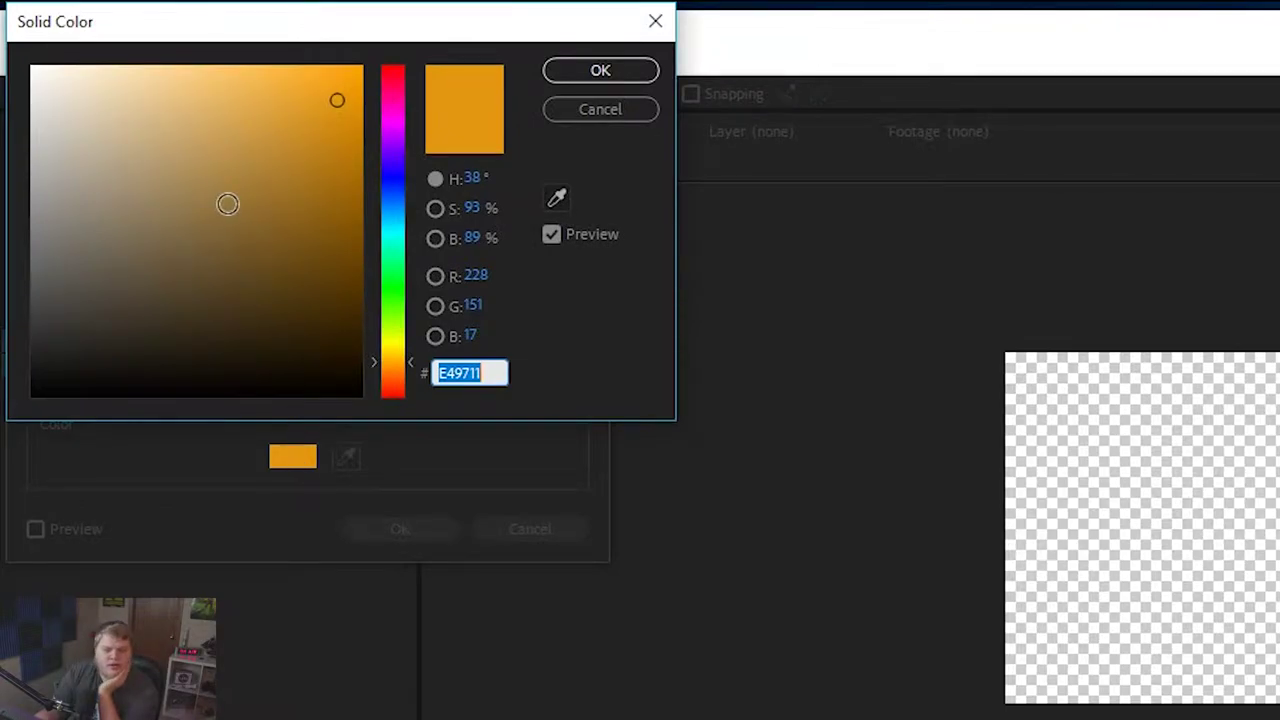
mouse_move(395, 145)
mouse_down()
mouse_move(394, 250)
mouse_move(395, 238)
mouse_up()
drag(345, 118, 337, 86)
click(575, 70)
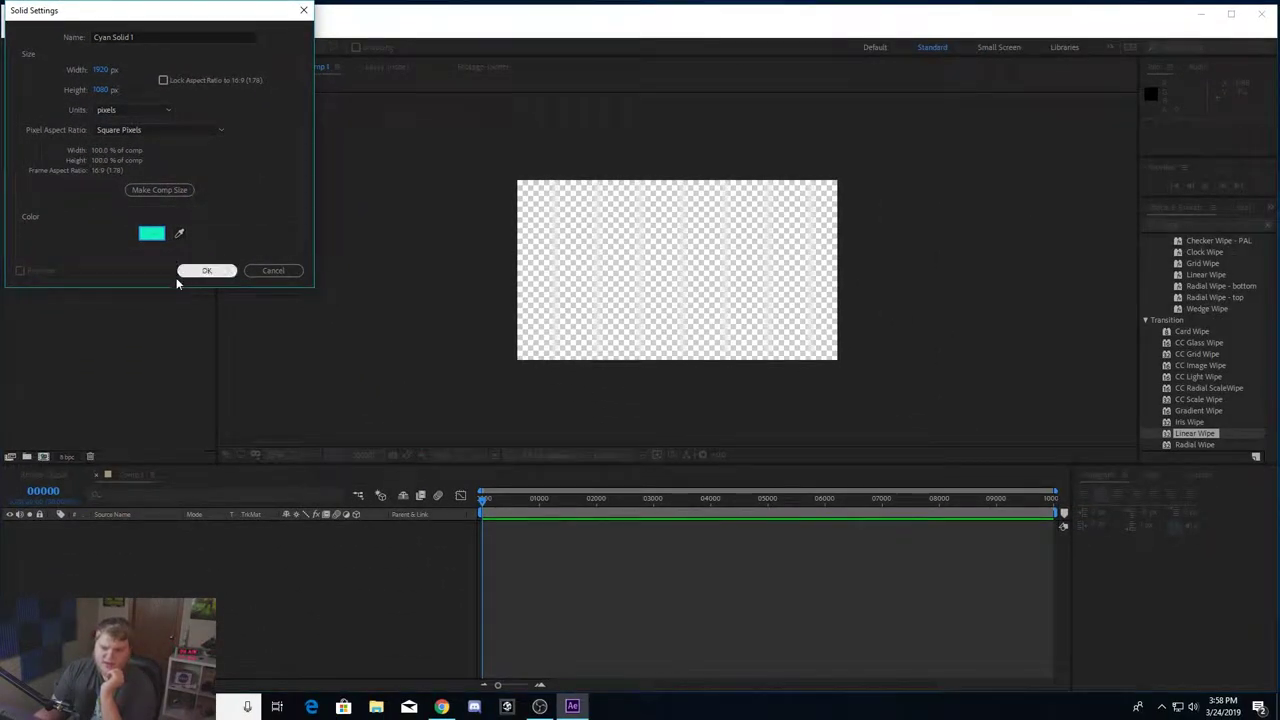
click(400, 529)
click(683, 410)
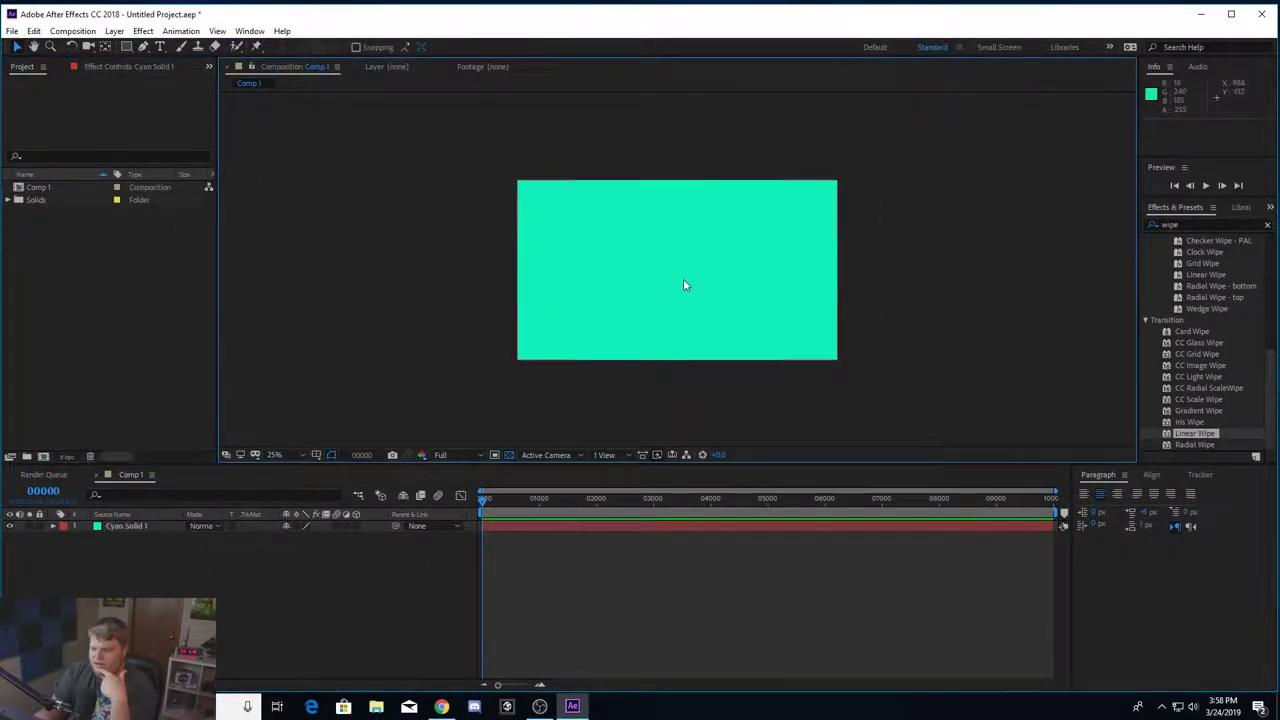
key(period)
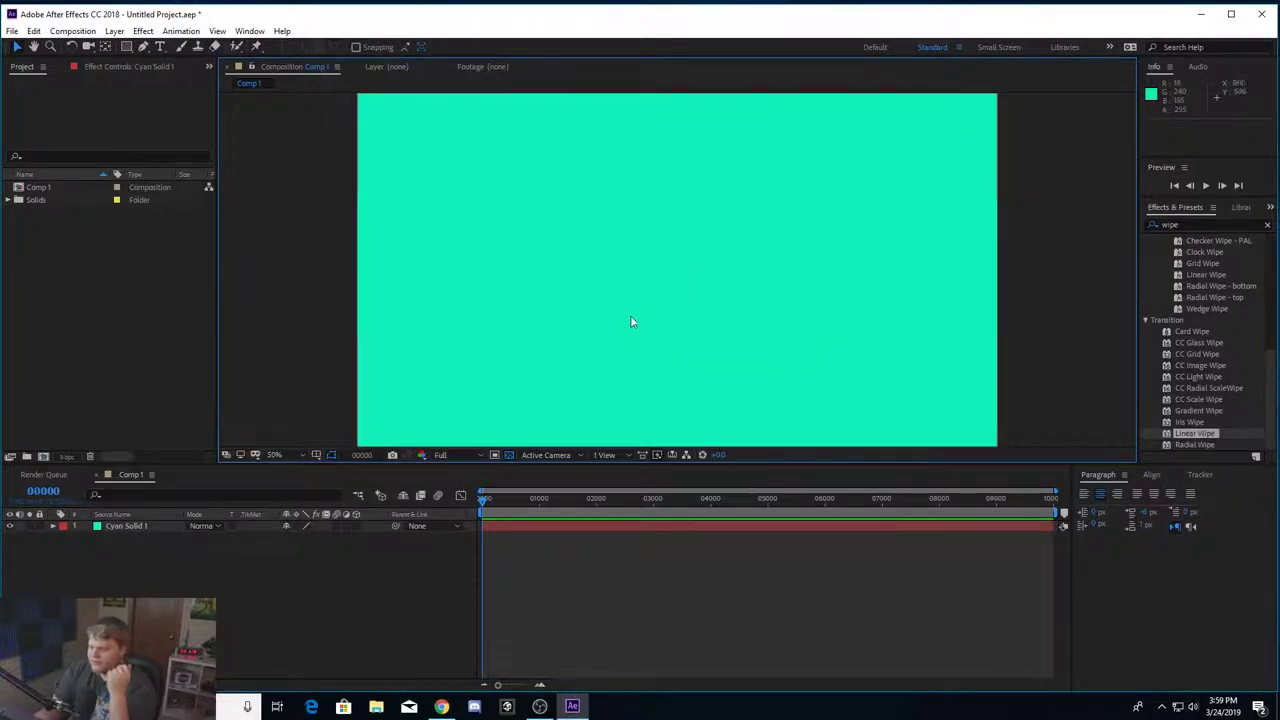
key(comma)
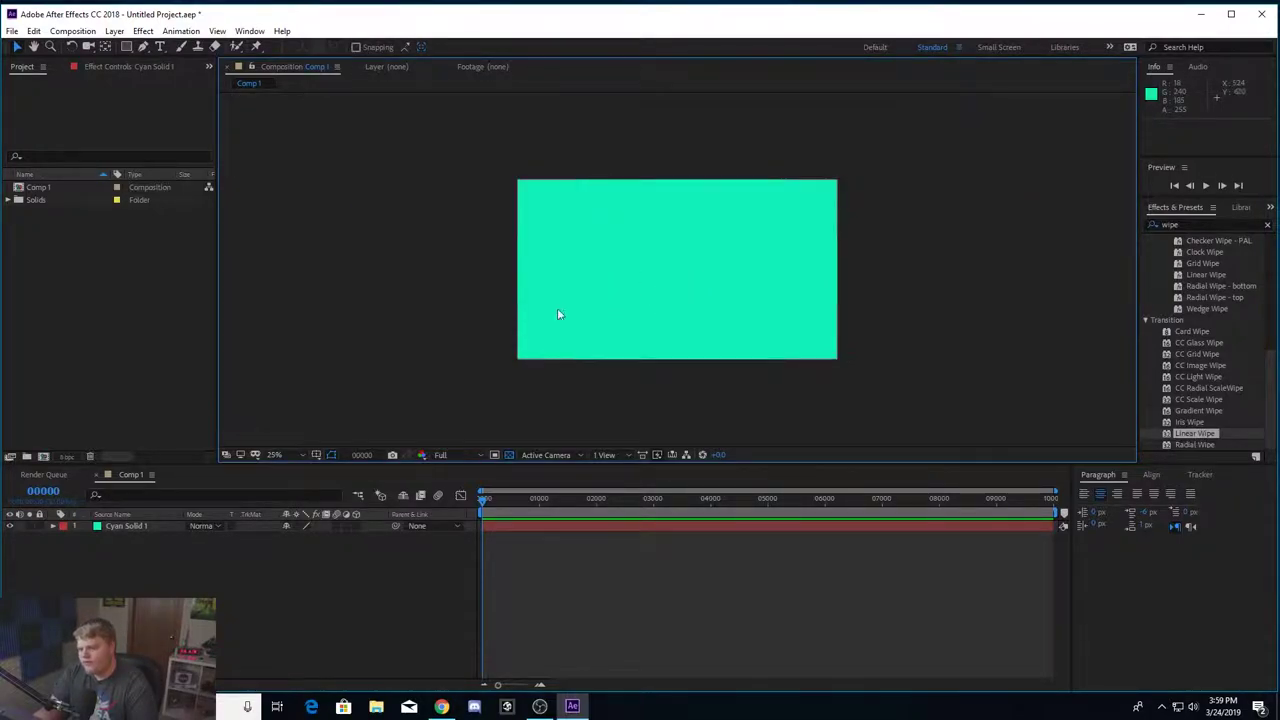
click(486, 500)
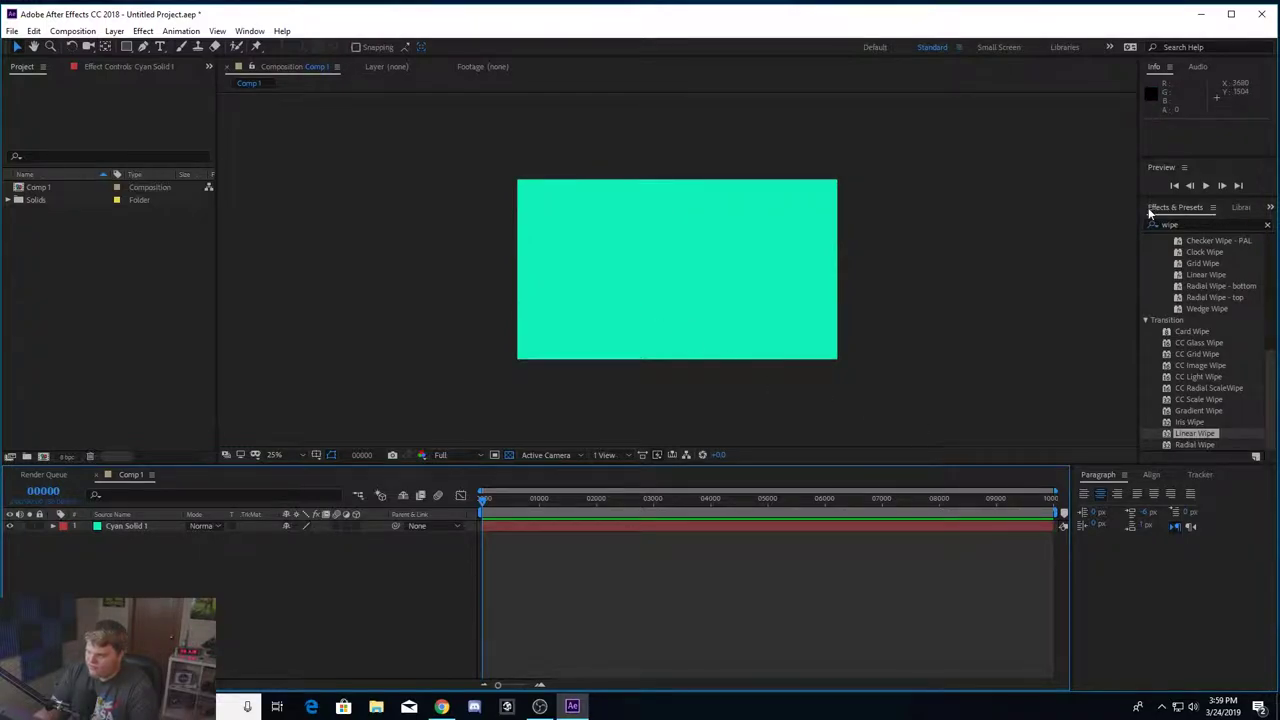
double_click(1187, 224)
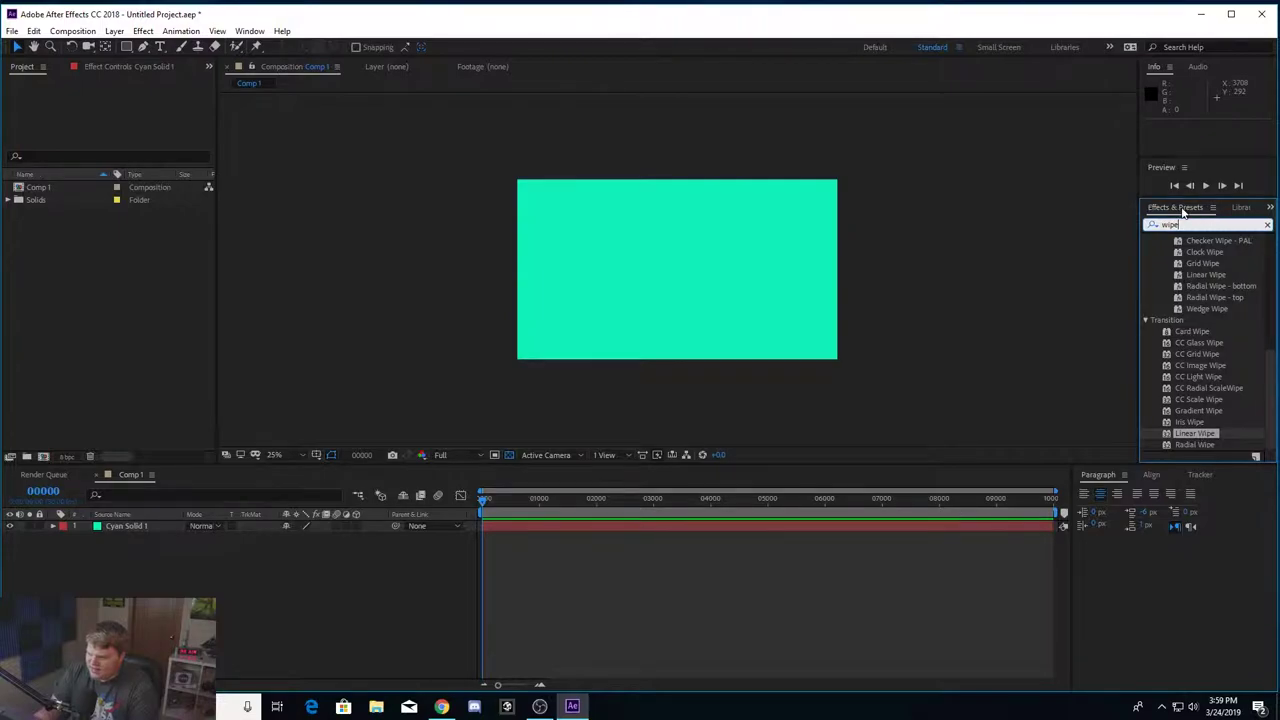
click(249, 31)
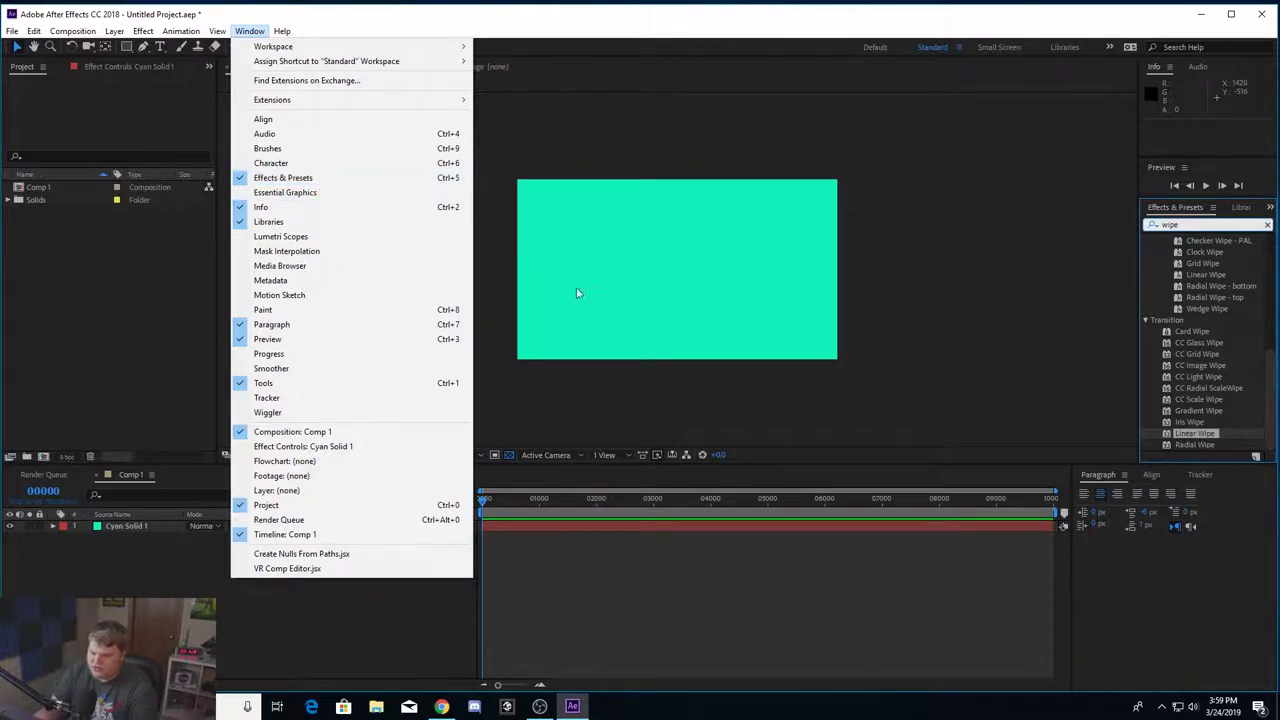
click(1194, 250)
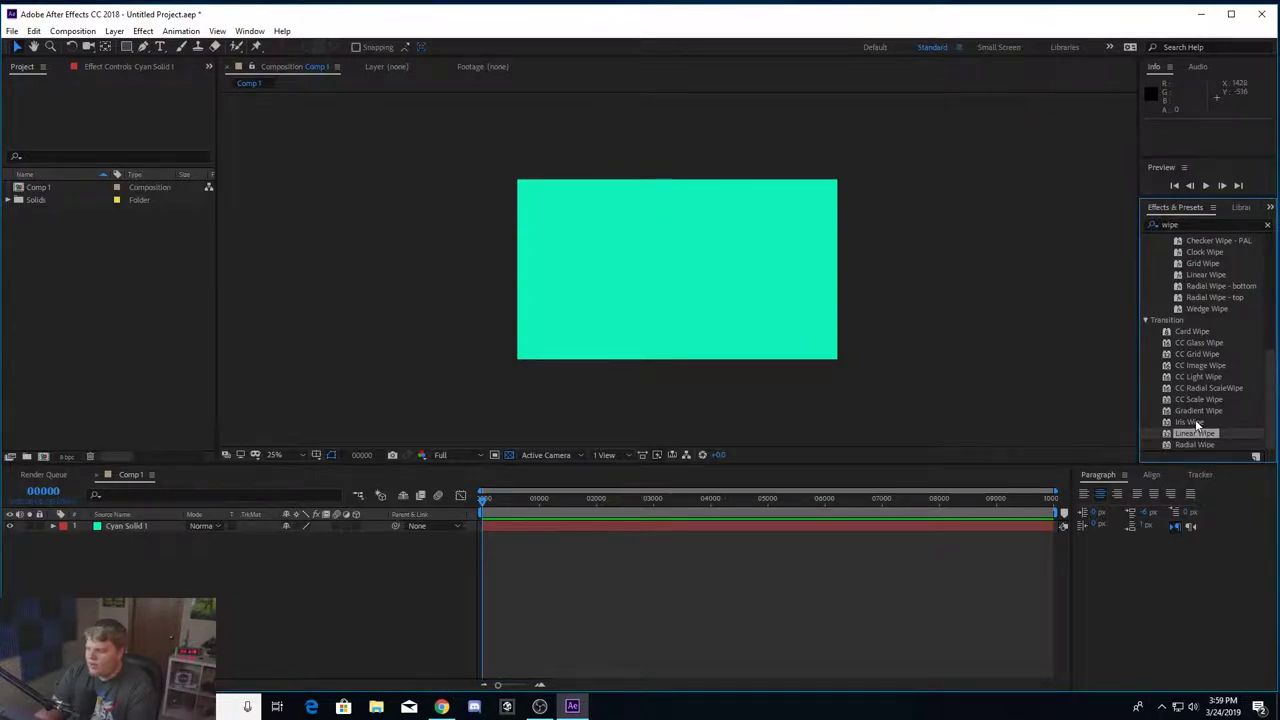
click(1199, 421)
Apply the Linear Wipe effect from Effects & Presets to Cyan Solid 1
click(1199, 412)
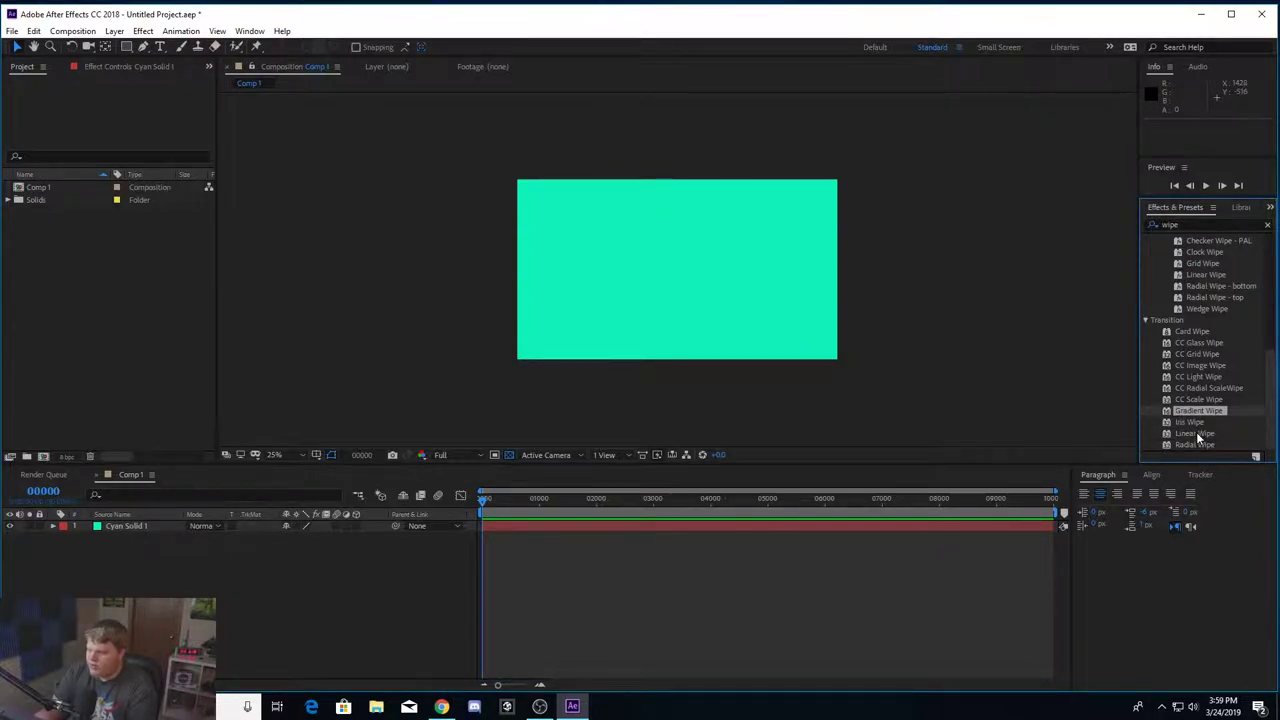
click(1198, 434)
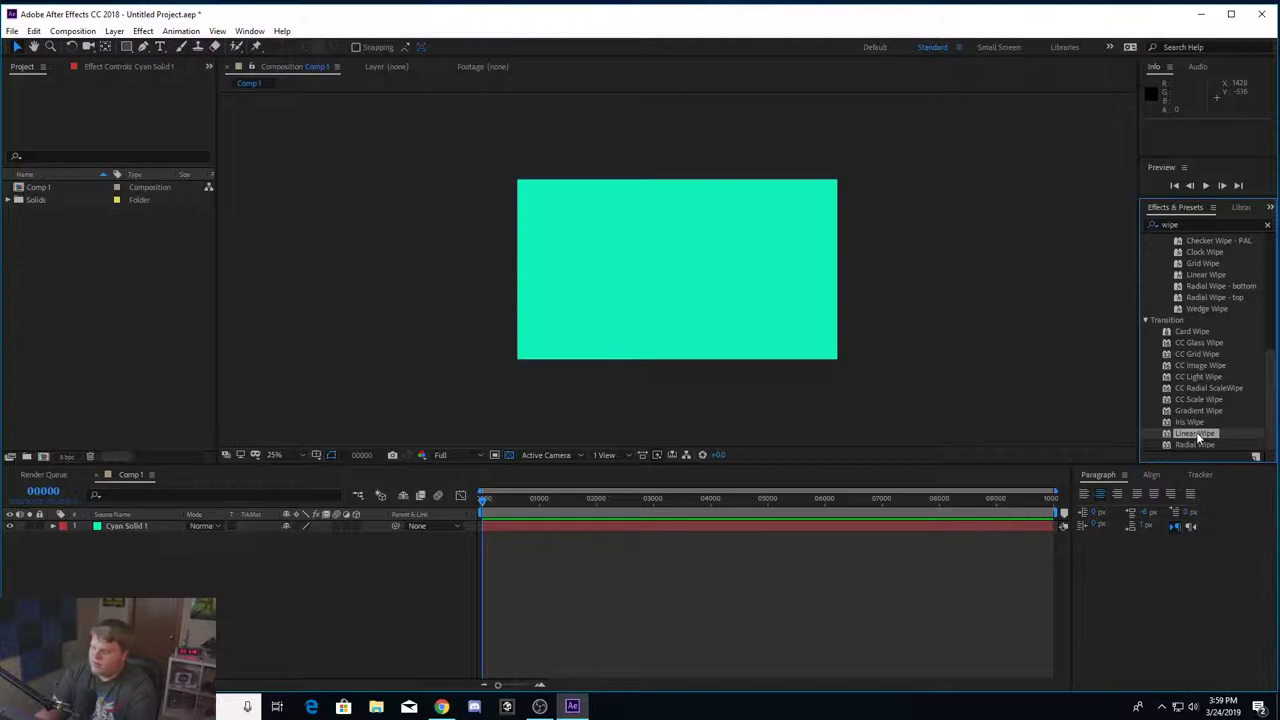
drag(1198, 437, 156, 528)
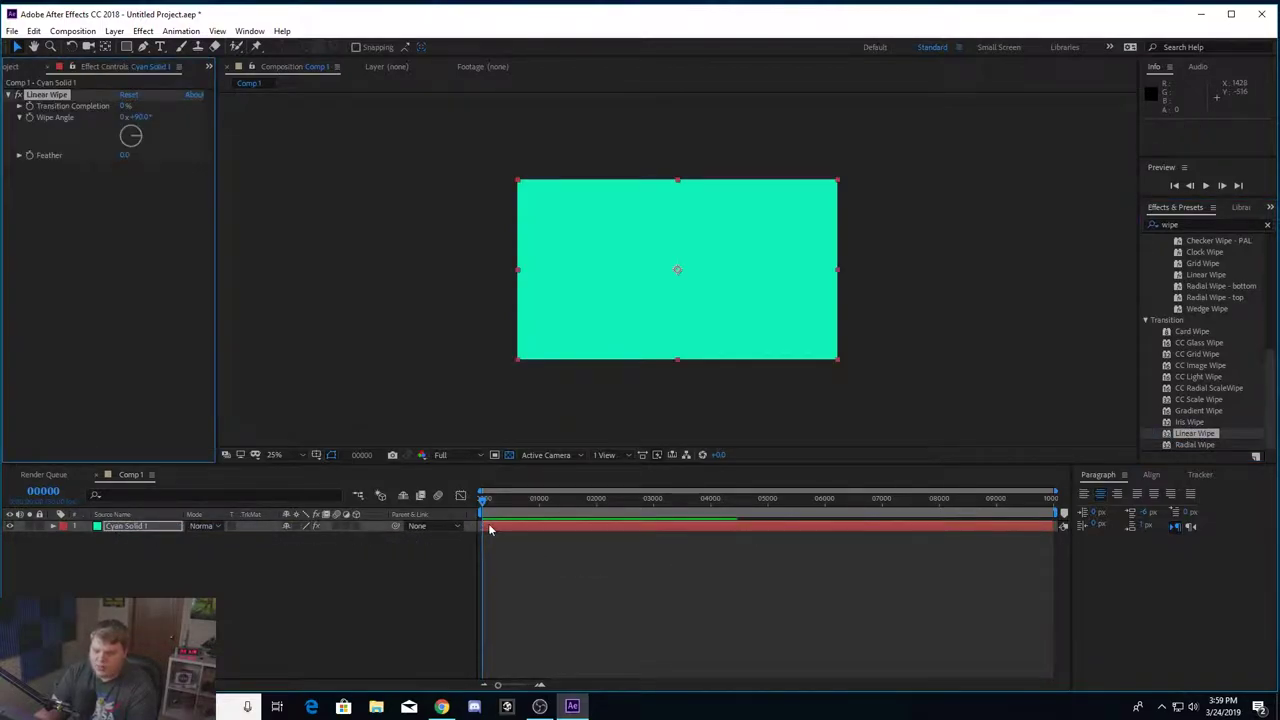
Test Linear Wipe's Transition Completion with a preview, leaving it at 0%
drag(125, 105, 176, 108)
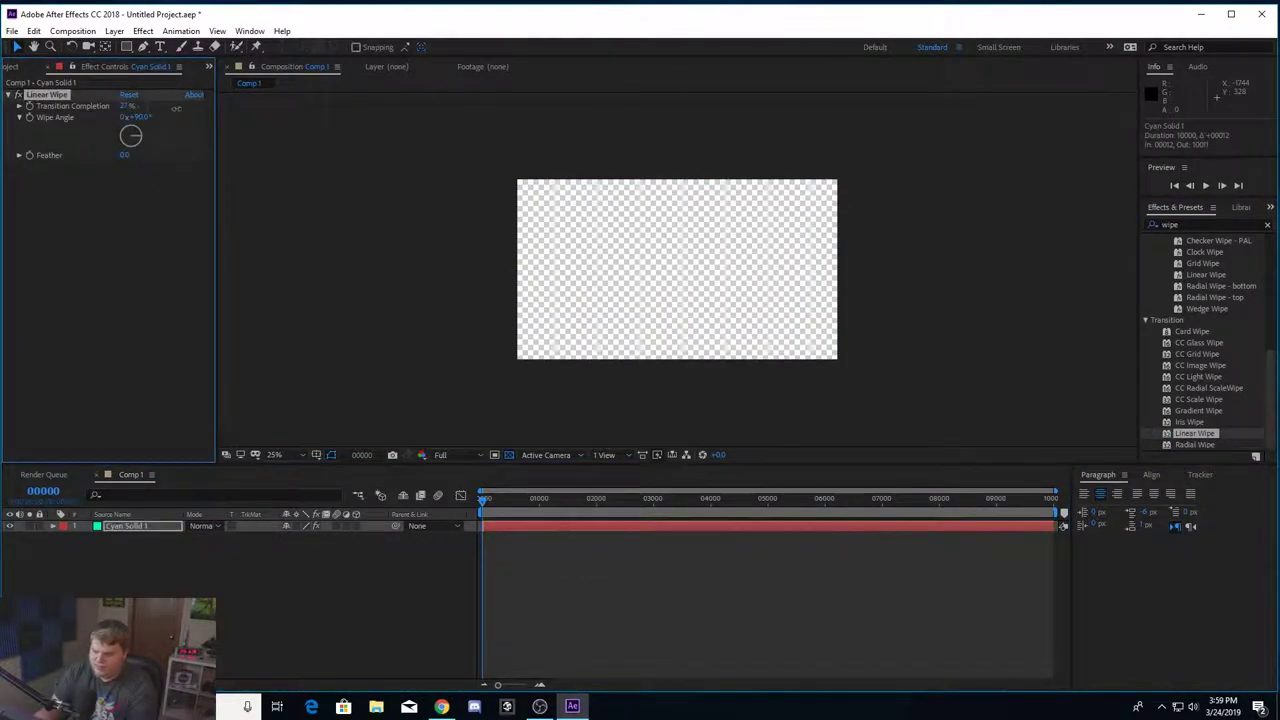
key(space)
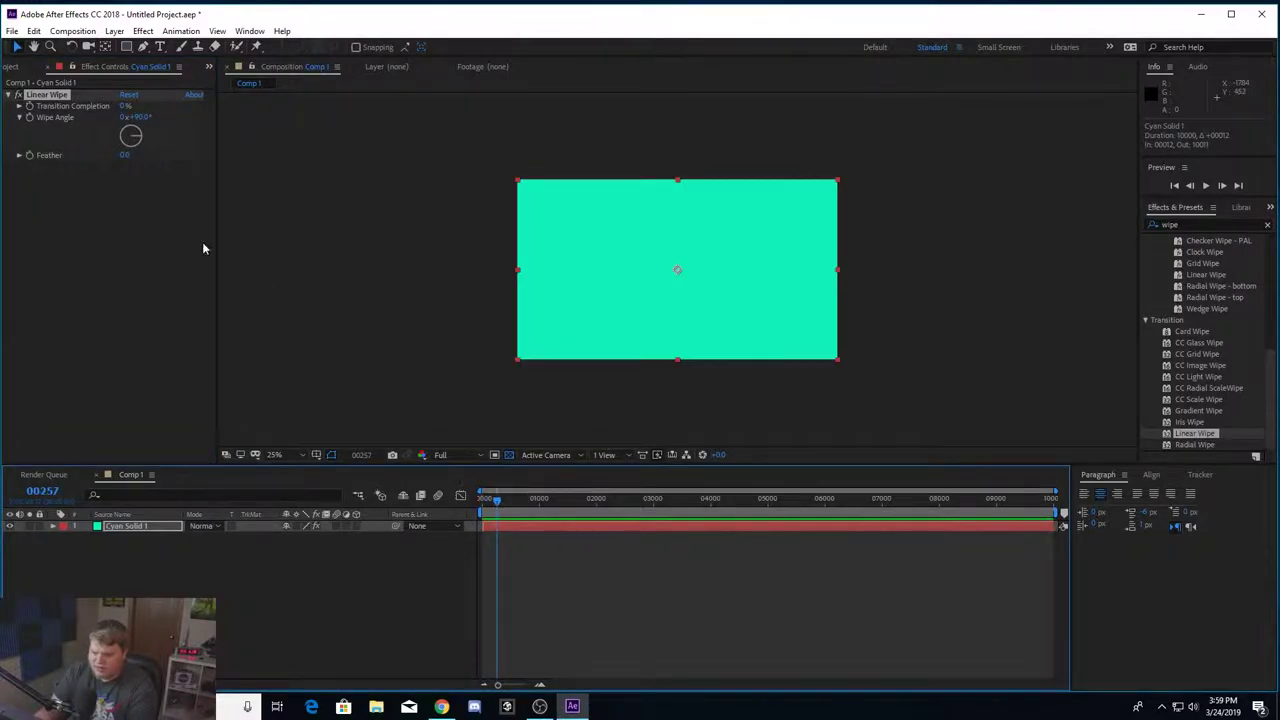
drag(123, 106, 57, 320)
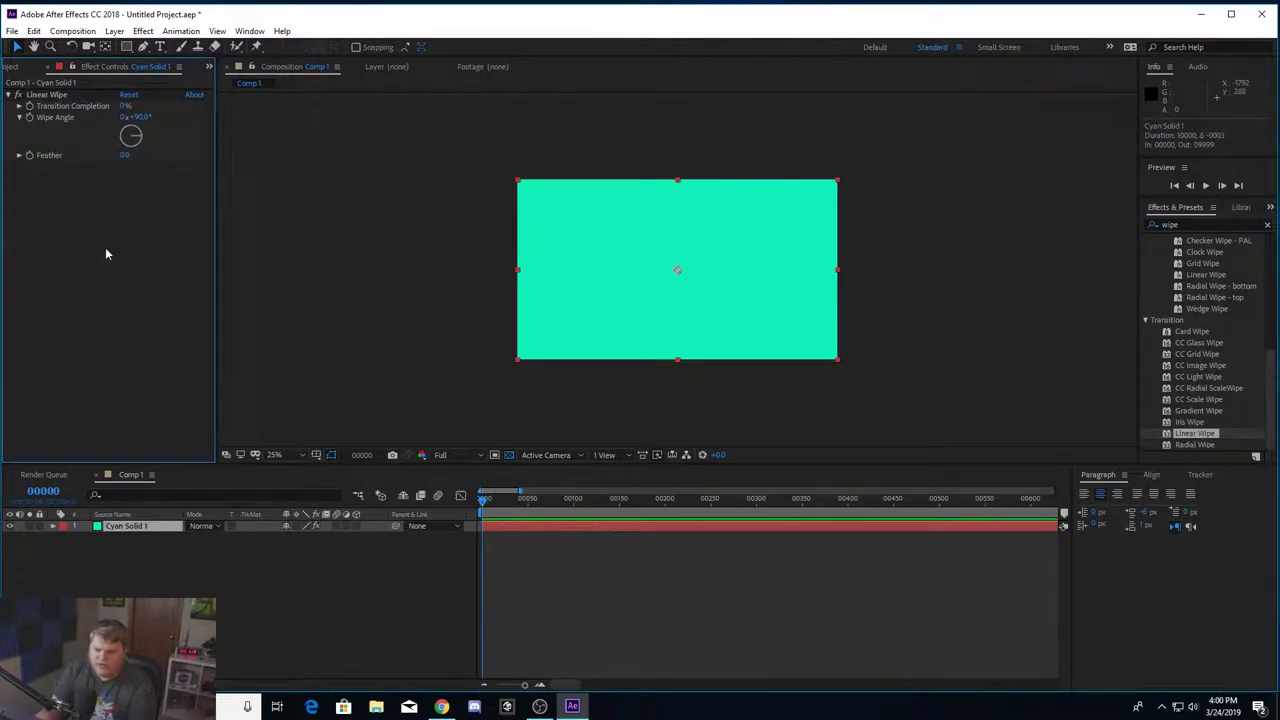
click(22, 67)
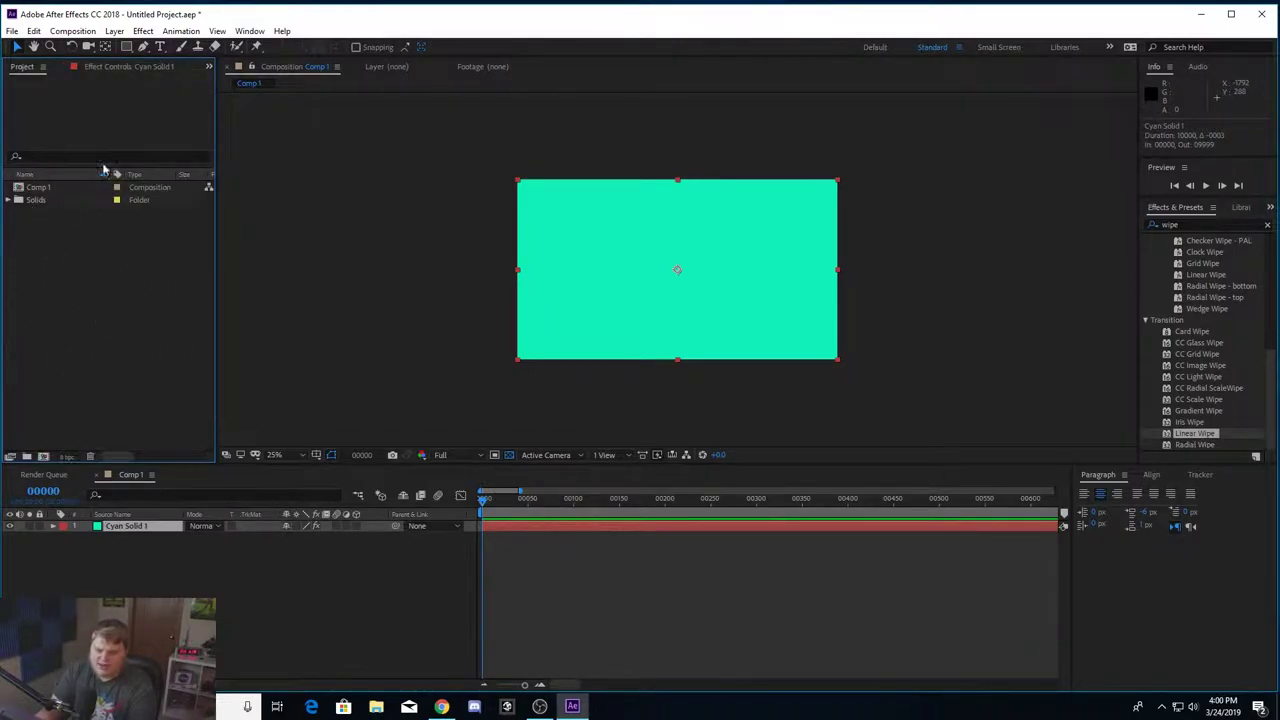
click(110, 67)
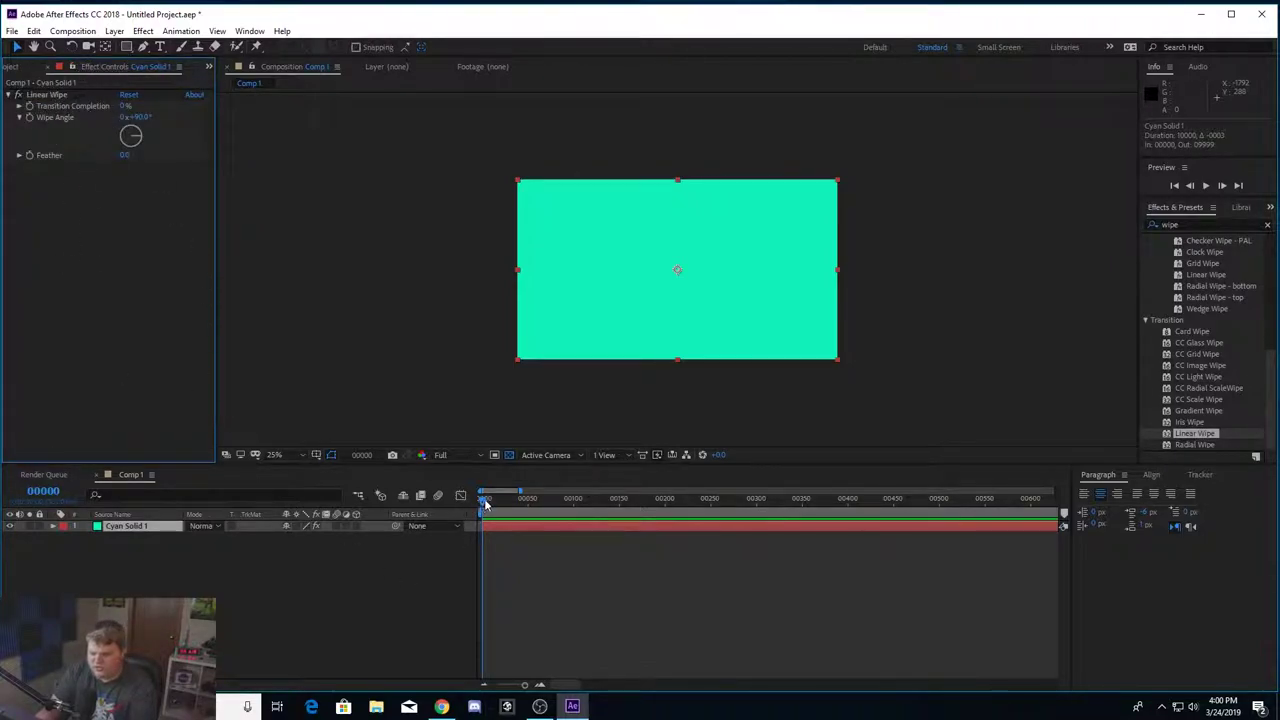
click(486, 500)
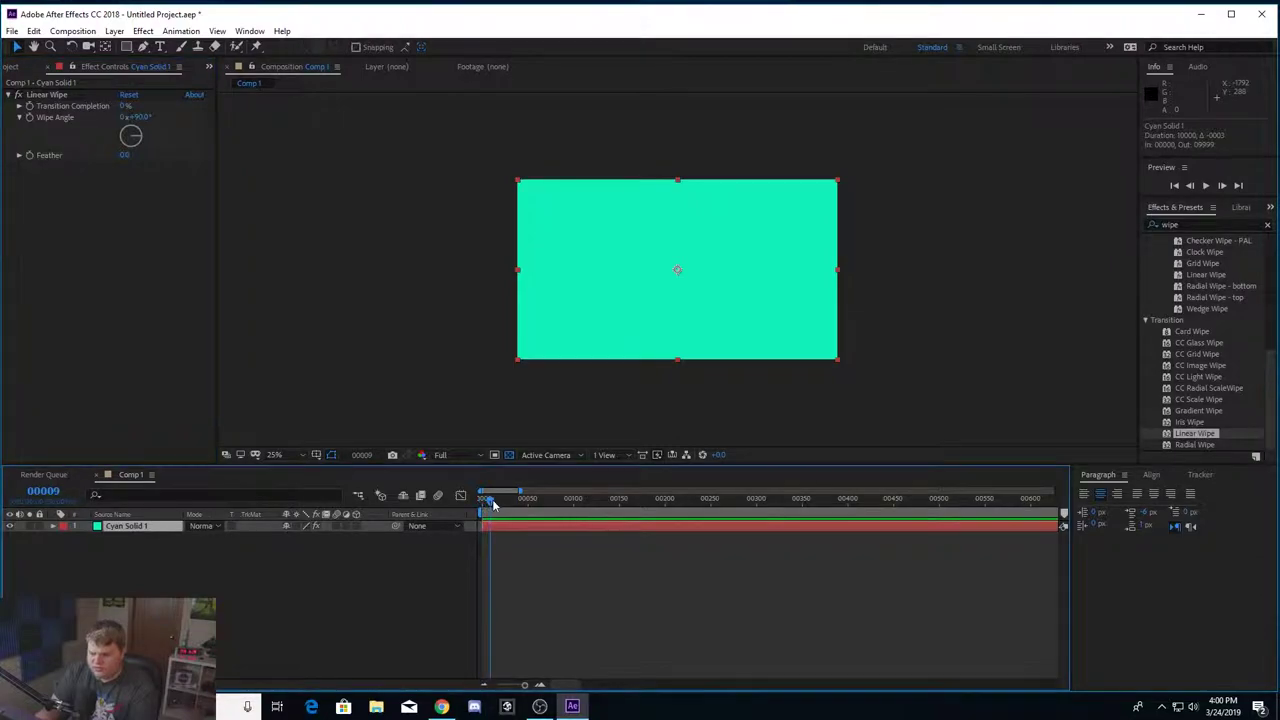
Set Transition Completion to 50% and tilt the Wipe Angle to a diagonal
click(124, 106)
text(50)
key(Return)
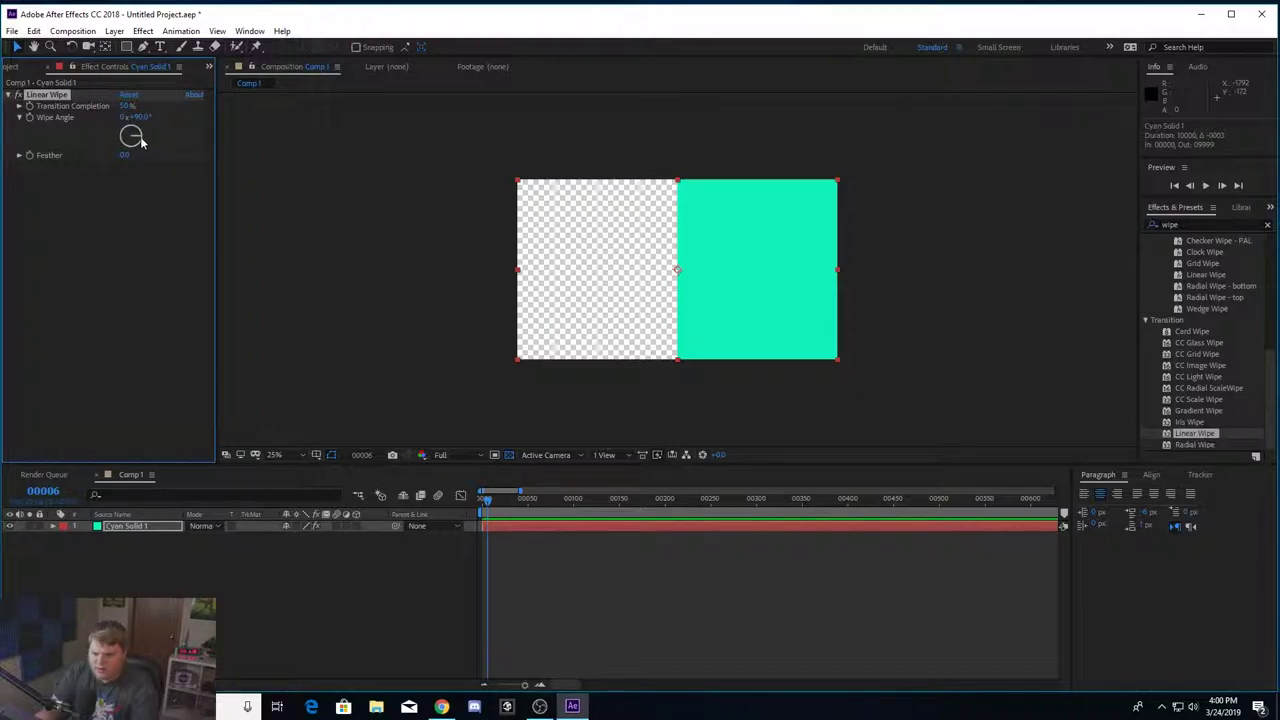
drag(129, 131, 140, 156)
Back at frame 0, raise Transition Completion to 100% so the cyan solid is hidden
click(557, 375)
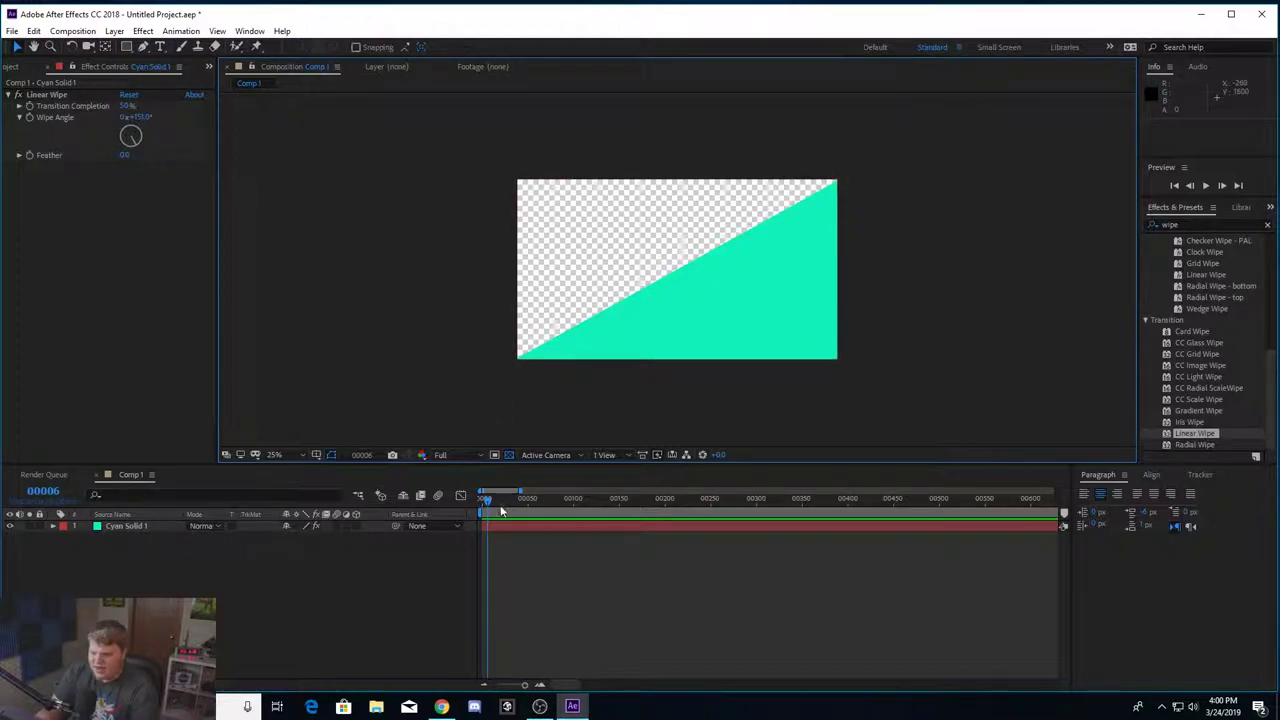
drag(489, 501, 482, 501)
drag(124, 106, 210, 106)
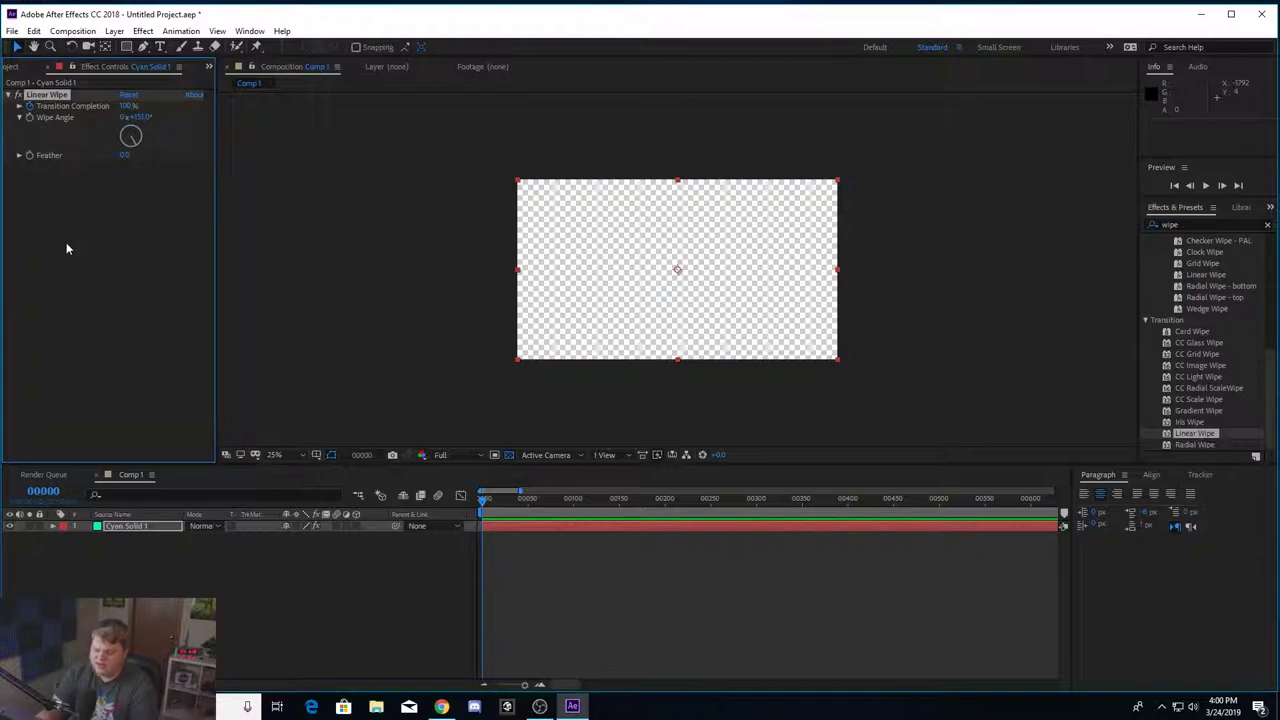
click(540, 686)
Keyframe Transition Completion from 100% at frame 0 to 0% at frame 10, then preview the wipe
click(540, 686)
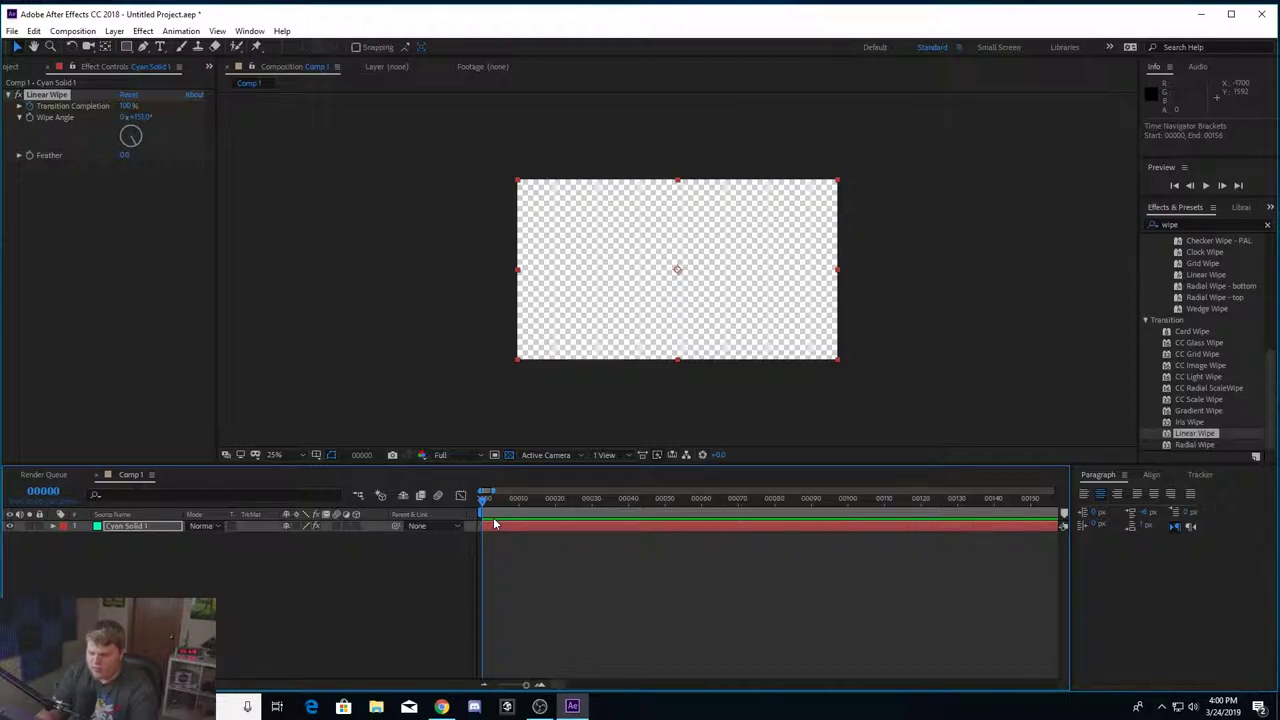
key(space)
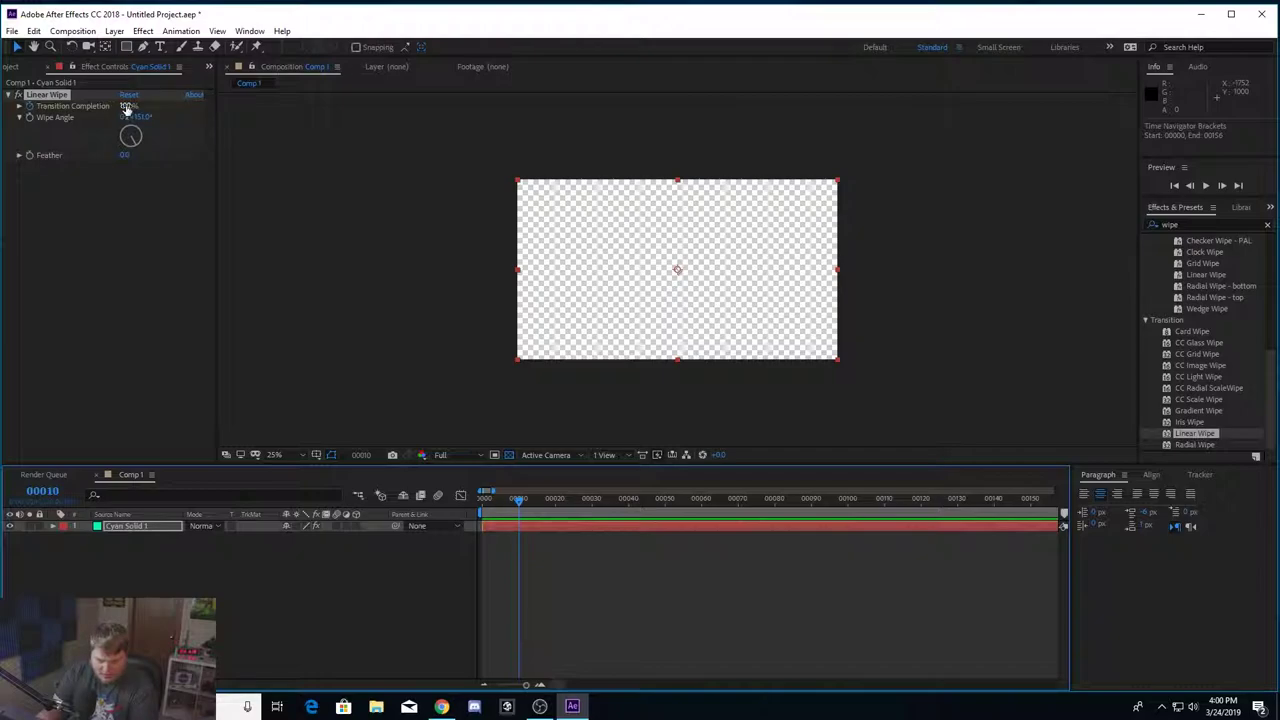
drag(128, 105, 402, 500)
key(Home)
key(space)
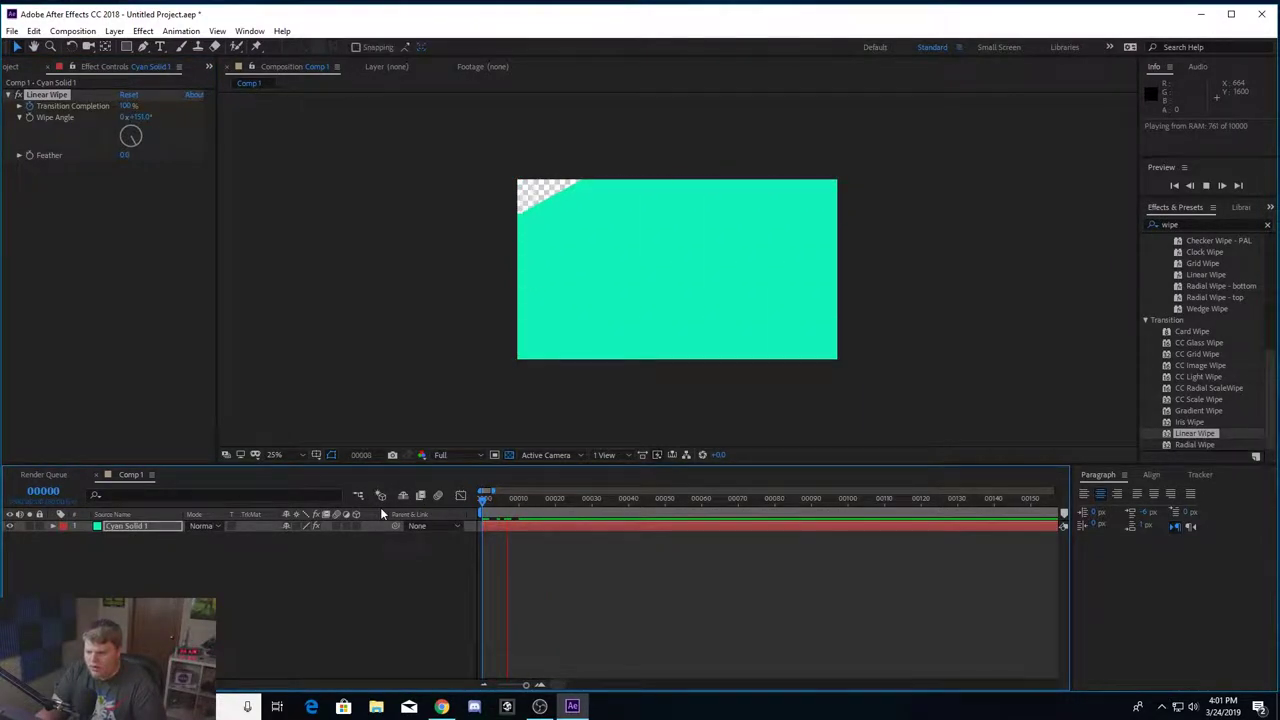
key(space)
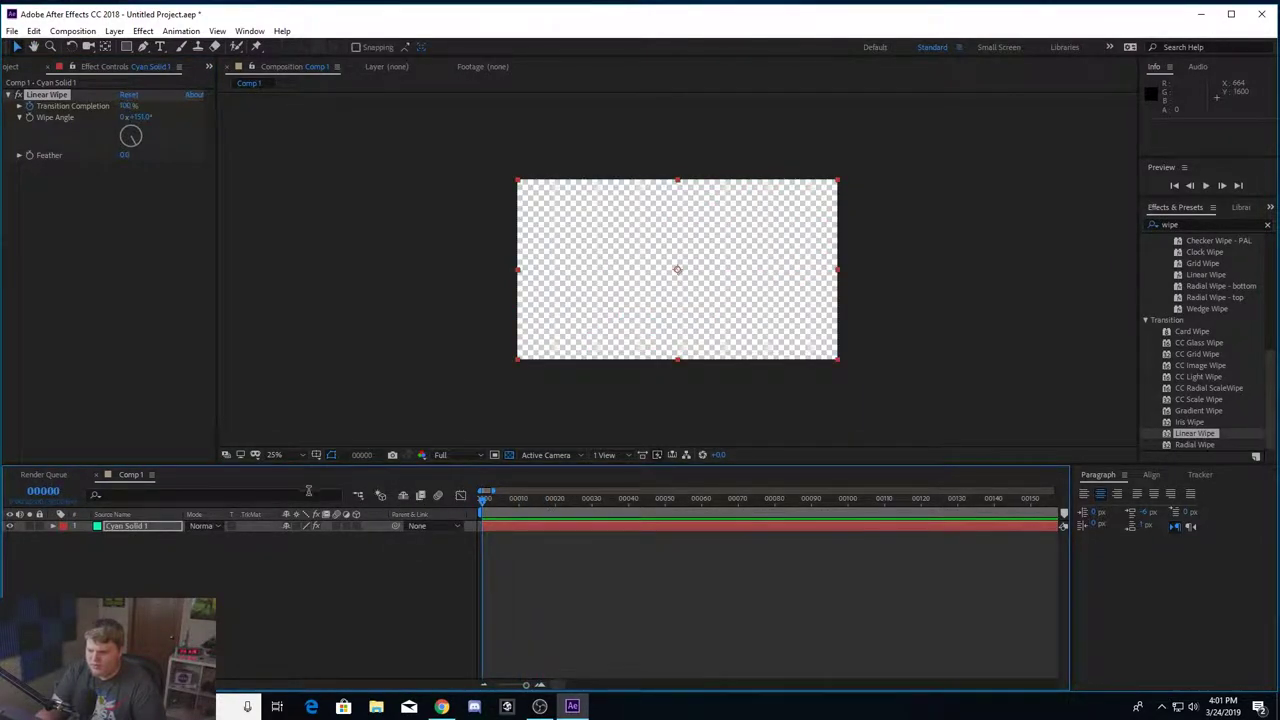
key(space)
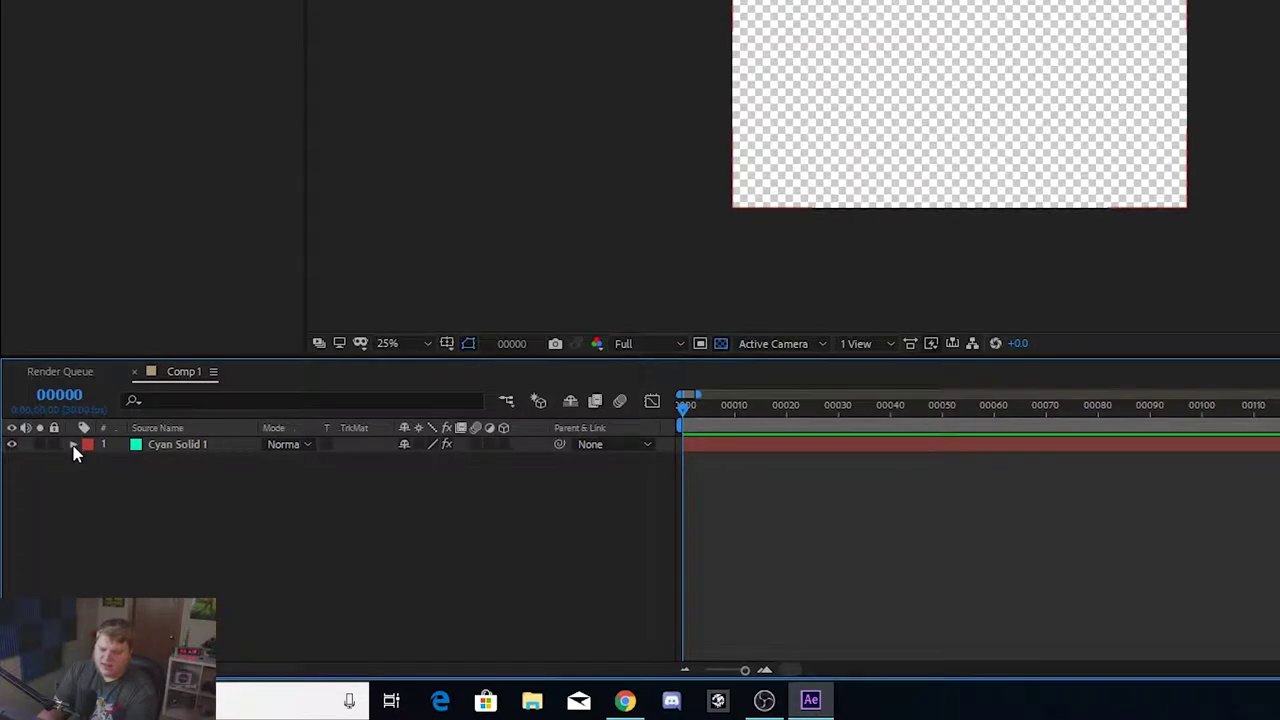
Twirl open Cyan Solid 1's Linear Wipe to show its Transition Completion keyframes and zoom in on them
click(77, 447)
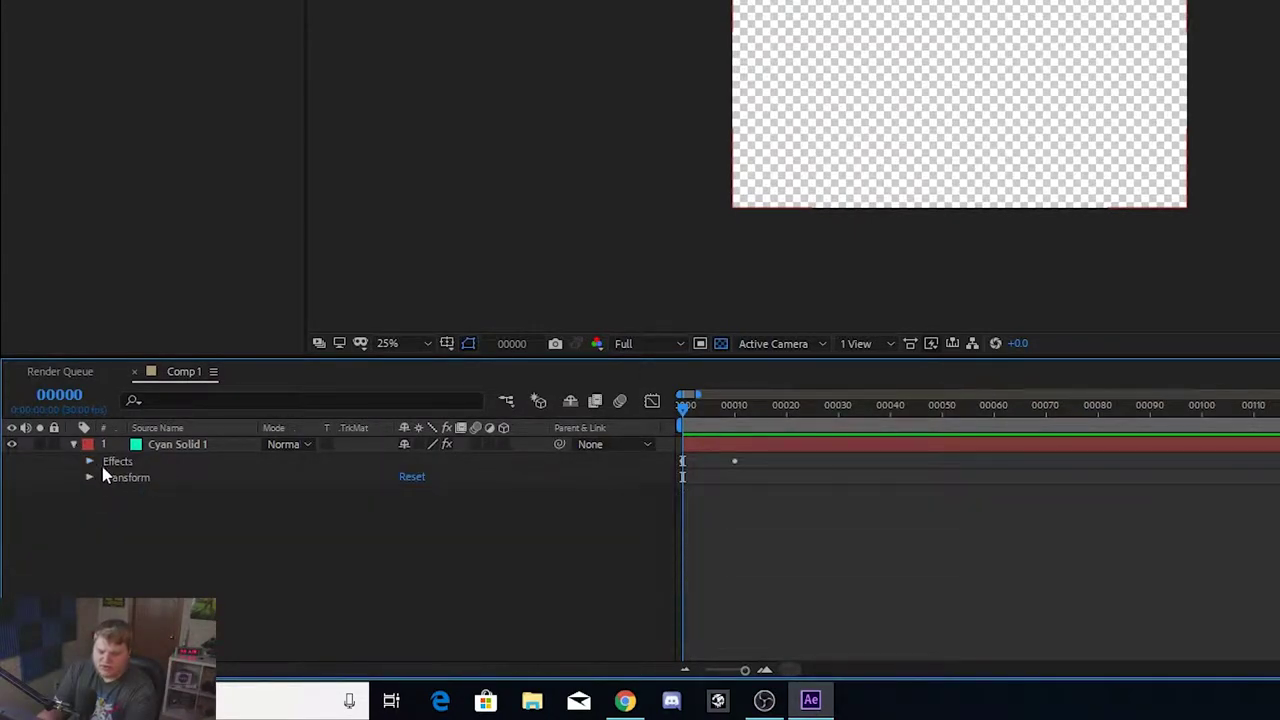
click(89, 462)
click(106, 478)
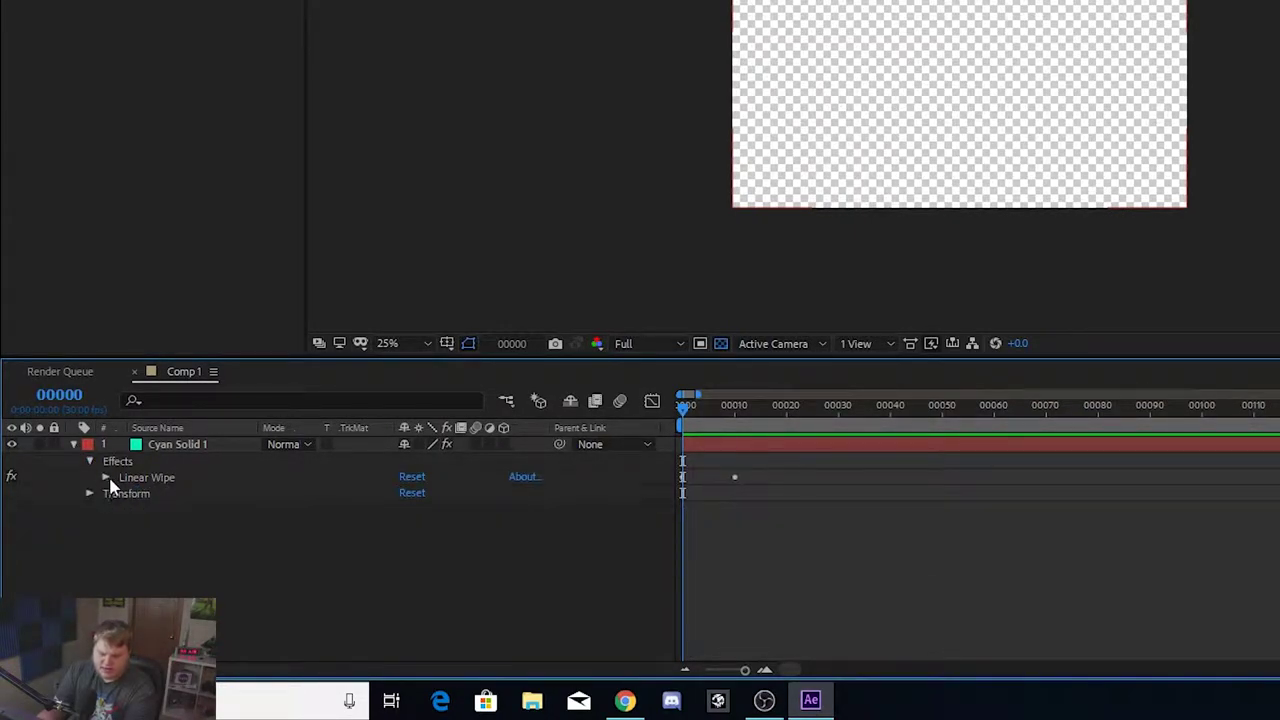
click(106, 478)
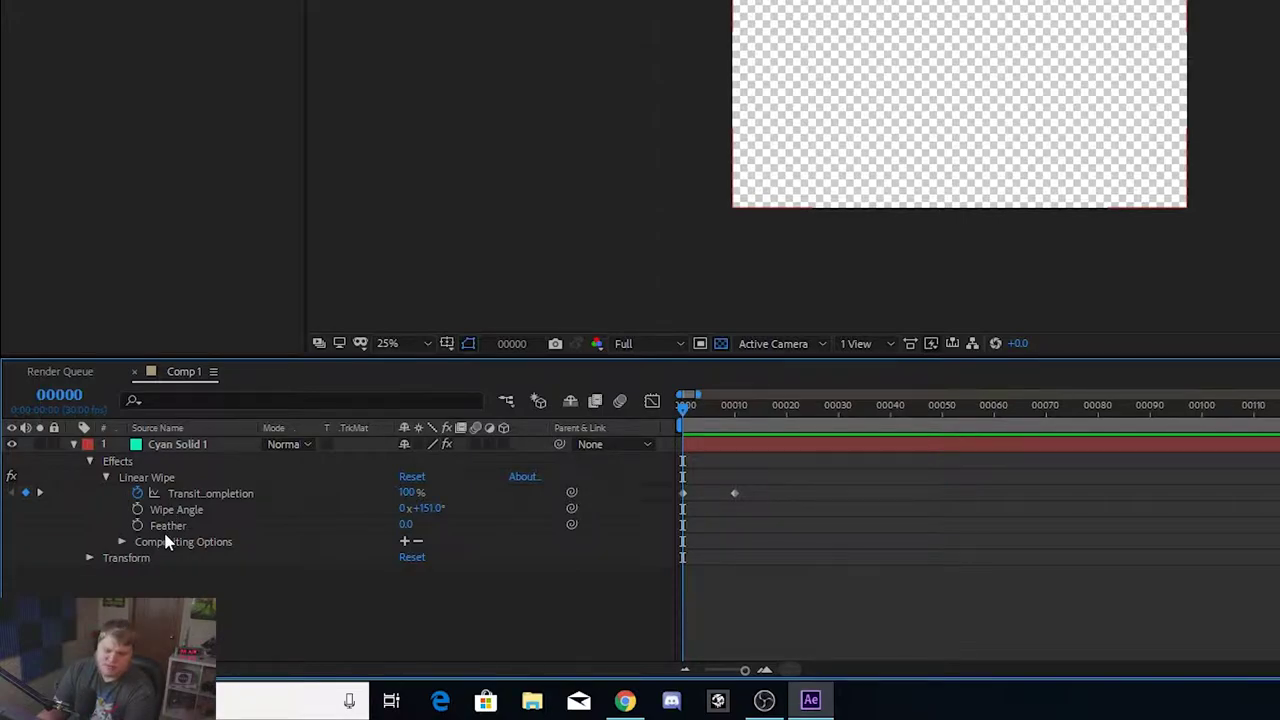
drag(748, 490, 725, 520)
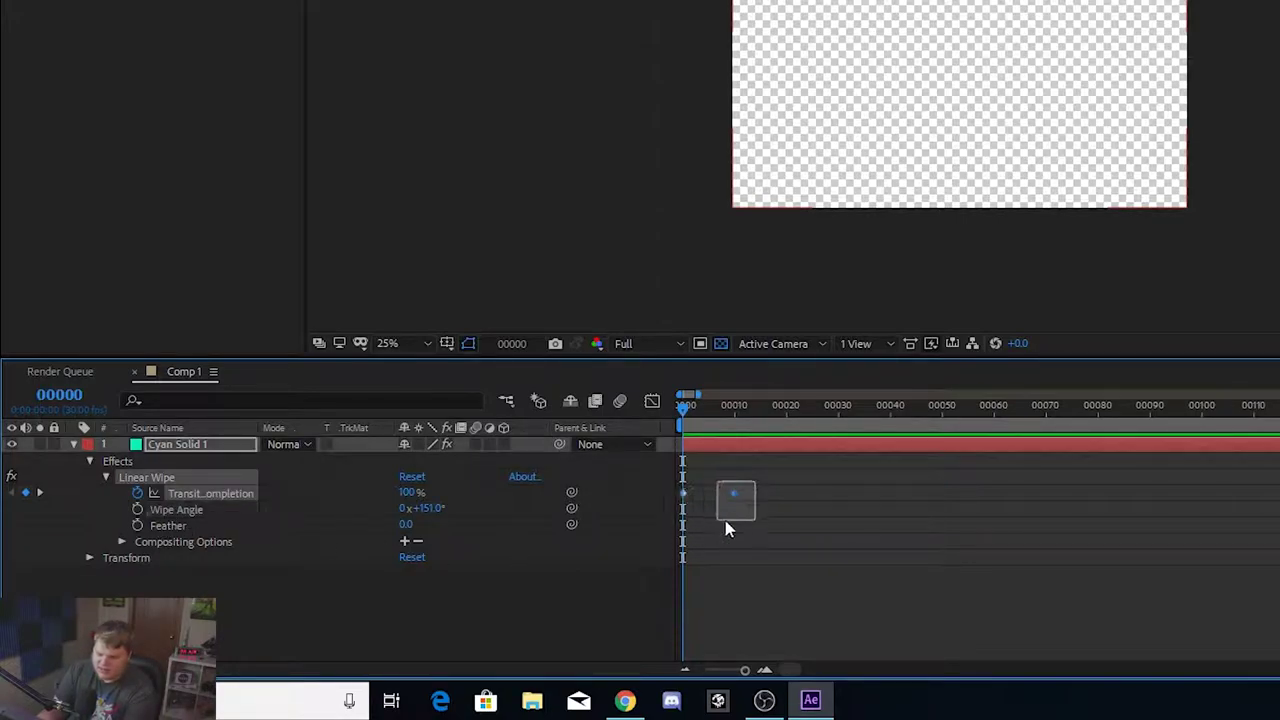
click(765, 671)
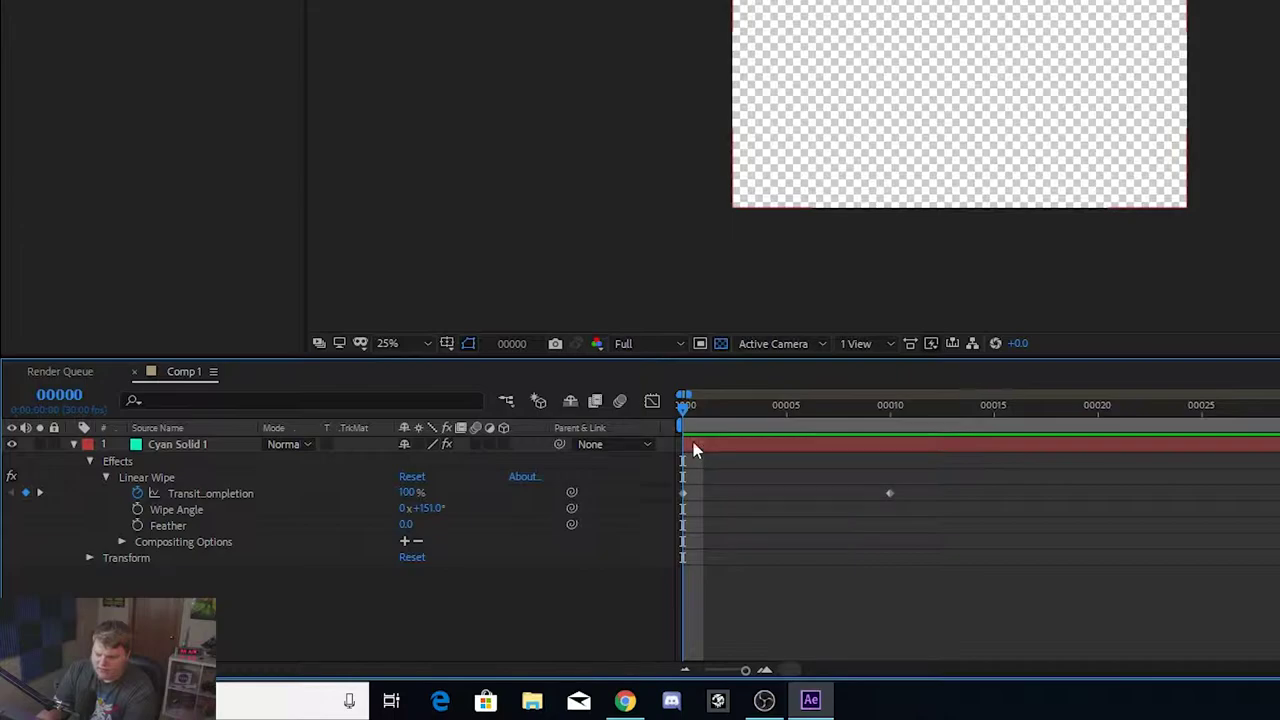
drag(683, 413, 646, 433)
Apply Keyframe Assistant > Easy Ease to both Transition Completion keyframes
drag(944, 468, 687, 497)
click(755, 423)
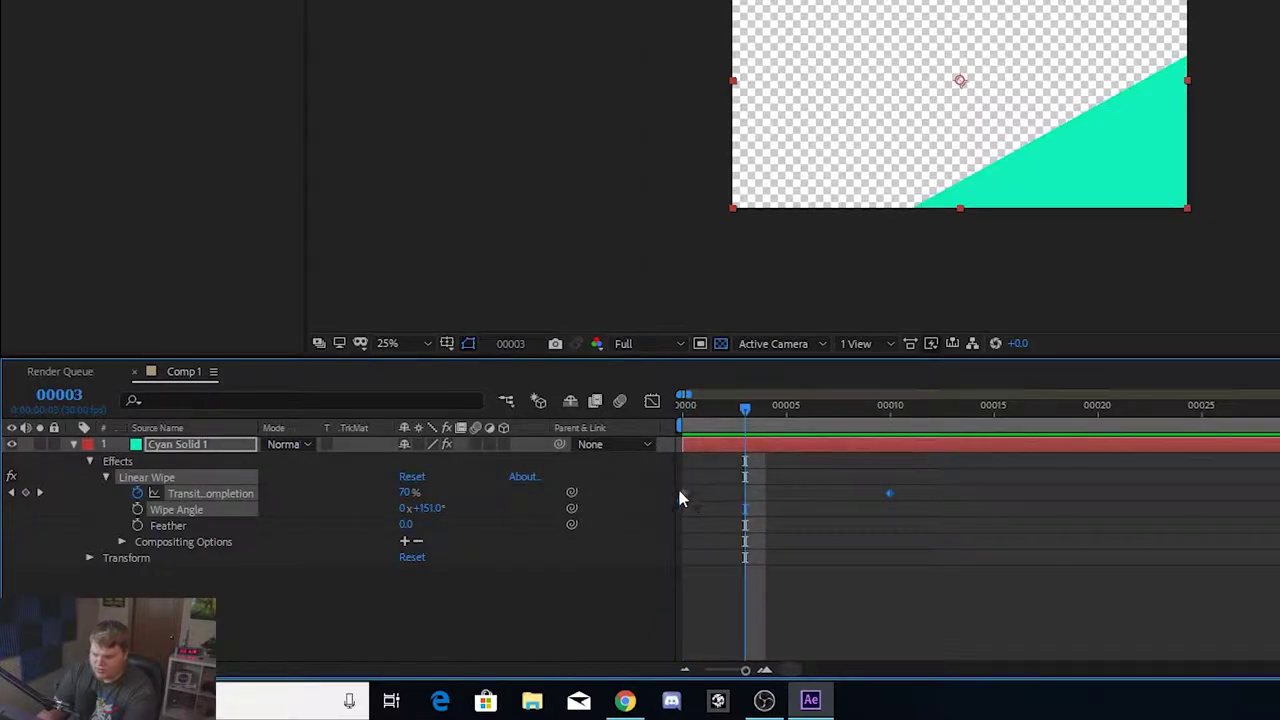
right_click(889, 497)
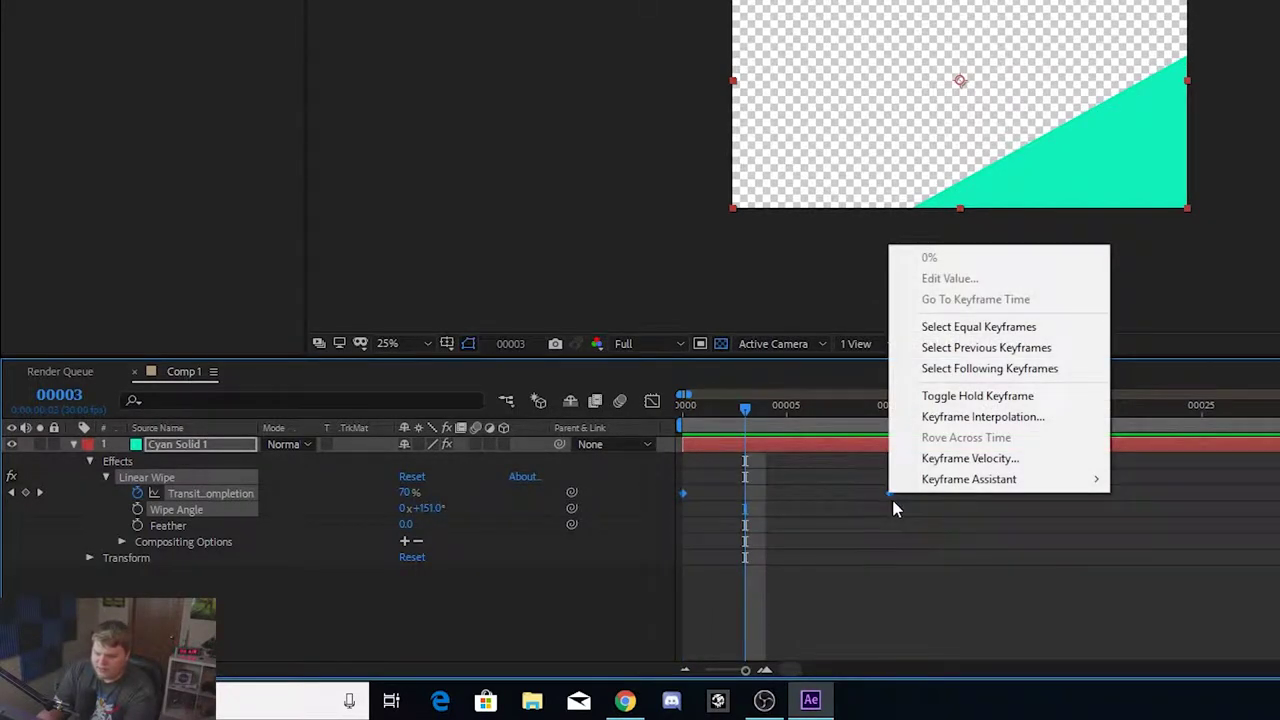
mouse_move(966, 482)
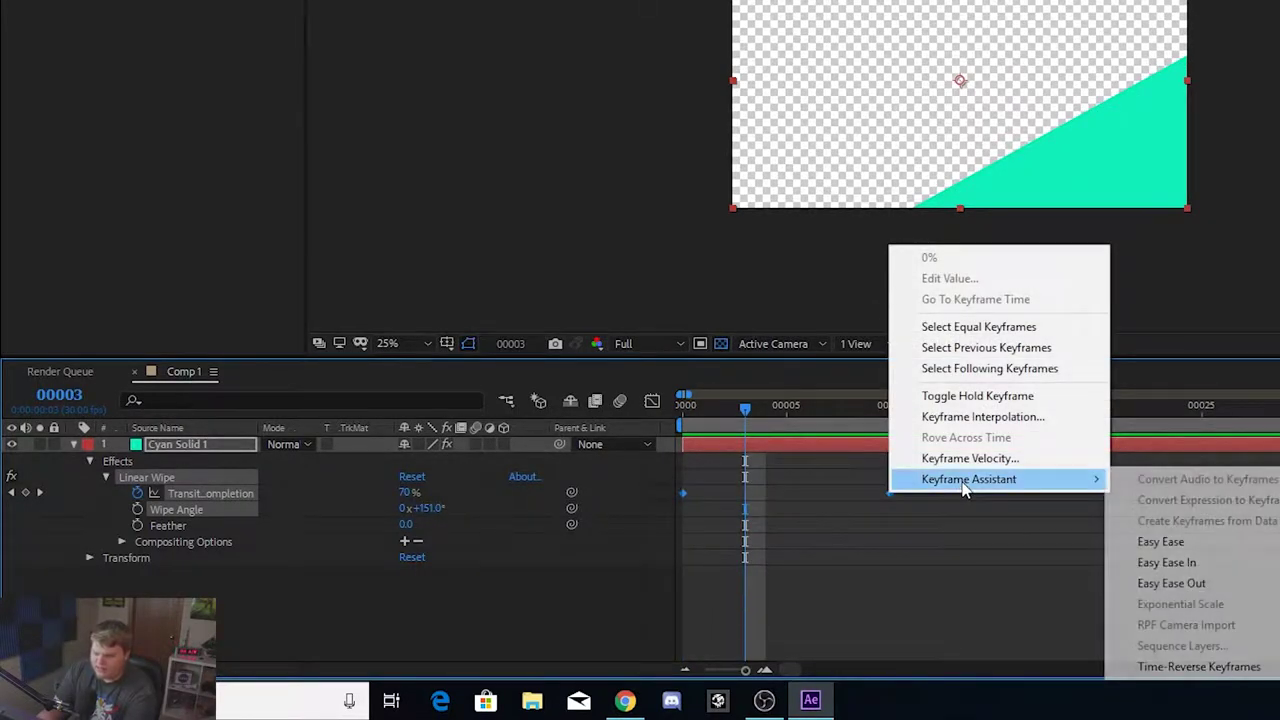
click(1160, 542)
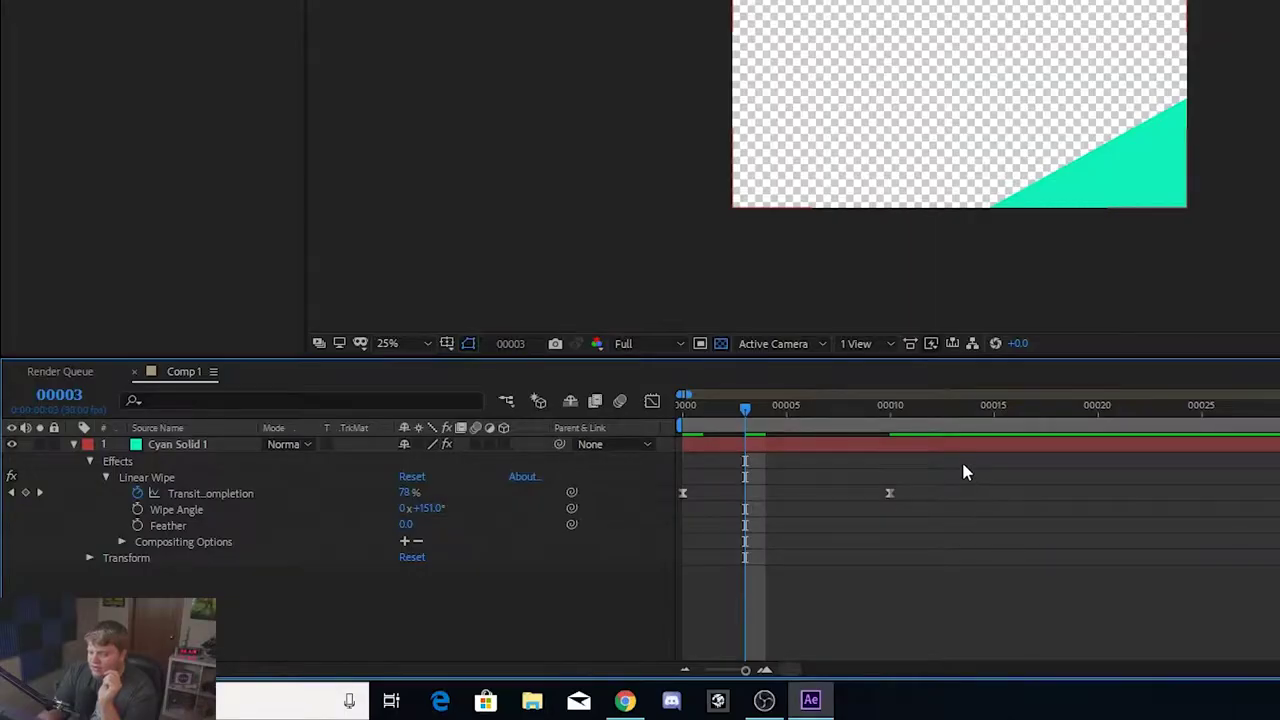
drag(889, 480, 670, 522)
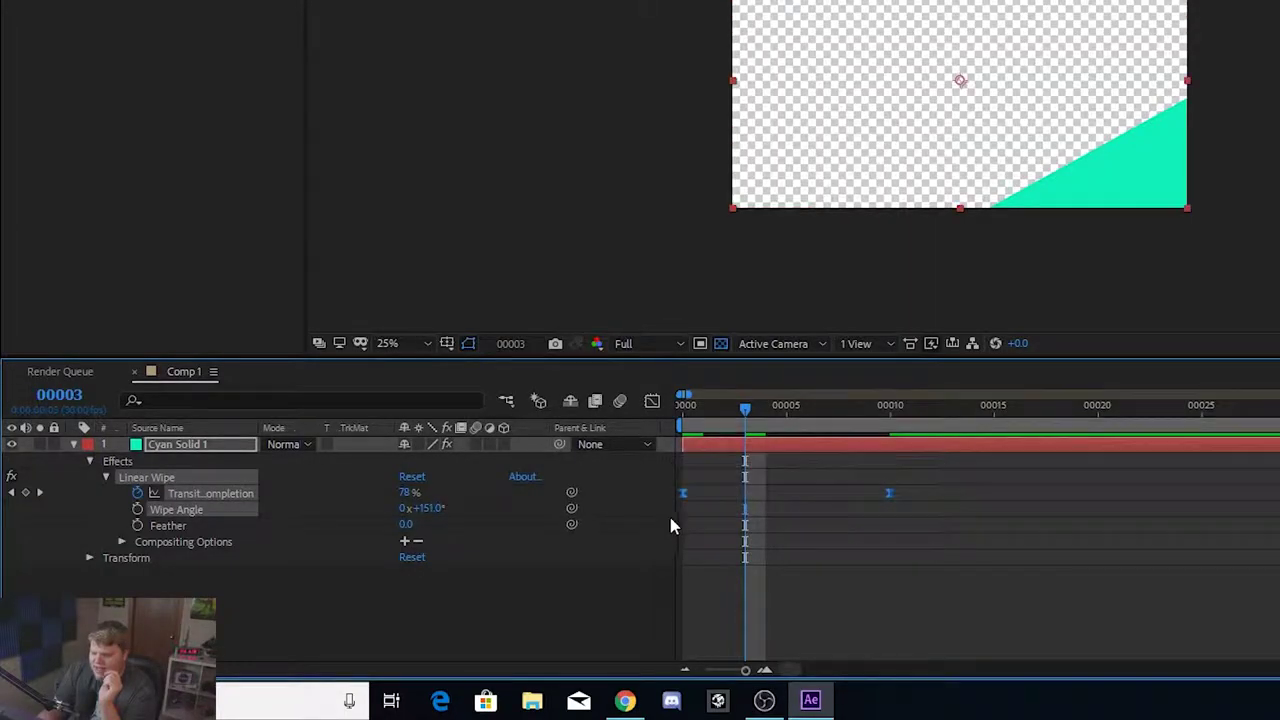
In the speed graph, lengthen both keyframes' influence handles so the wipe bursts in and slows gently
click(652, 403)
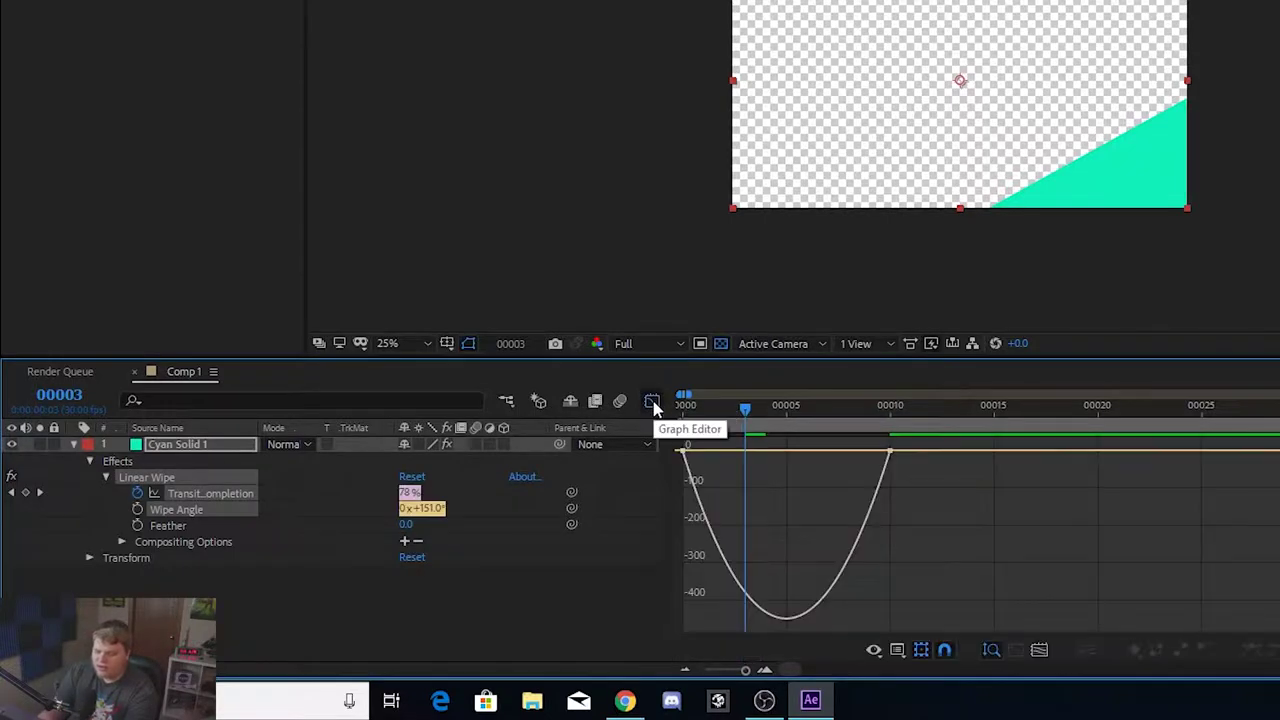
click(891, 452)
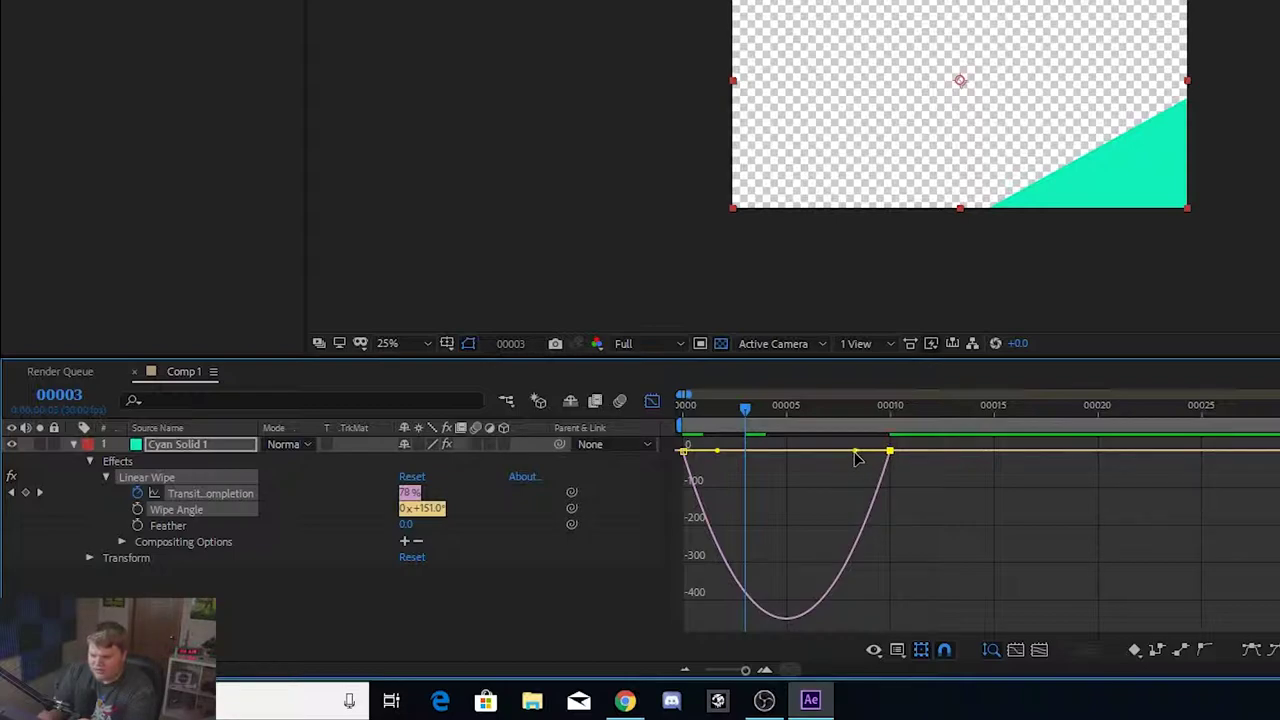
drag(856, 455, 790, 452)
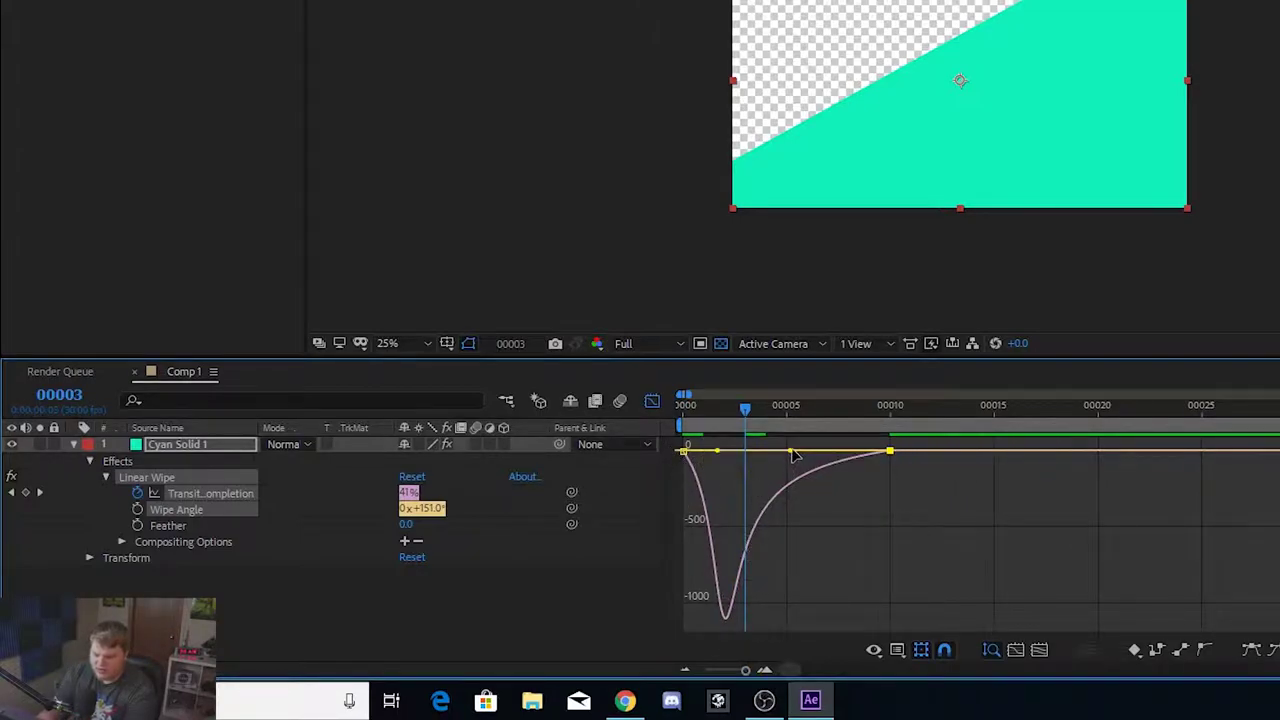
drag(793, 455, 856, 452)
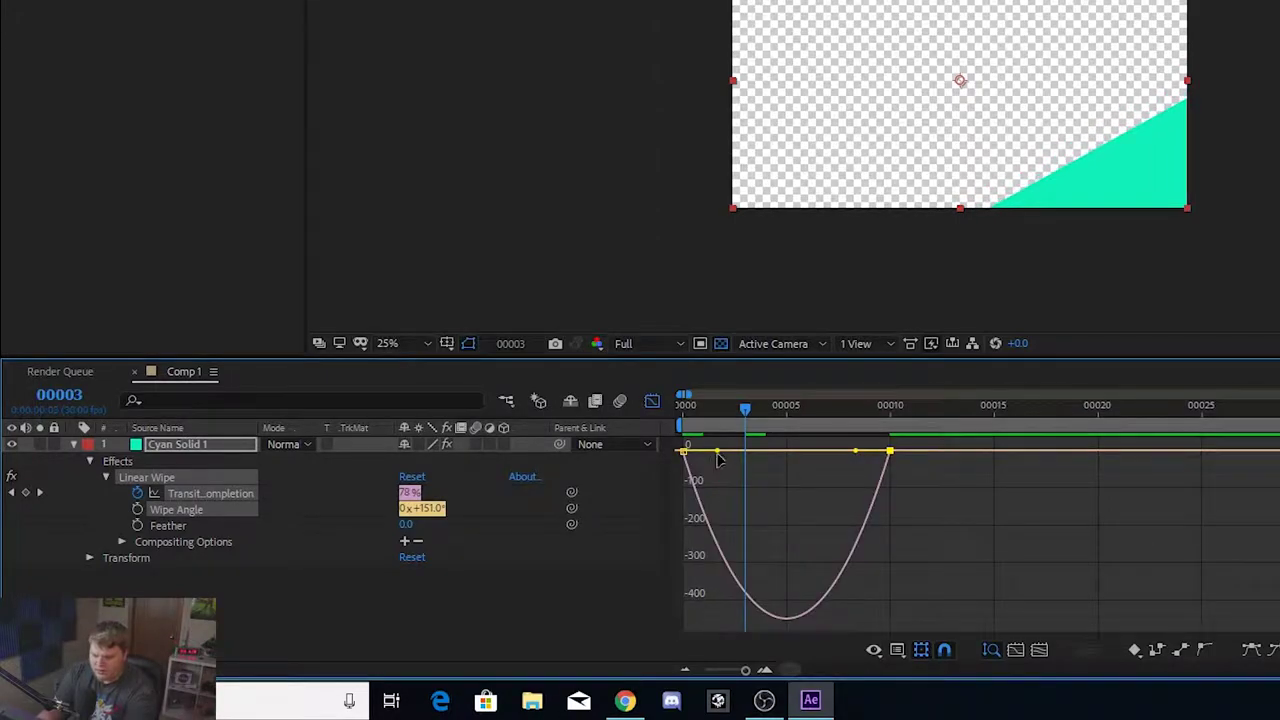
mouse_move(718, 457)
mouse_down()
mouse_move(793, 453)
mouse_move(720, 450)
mouse_up()
drag(852, 455, 789, 451)
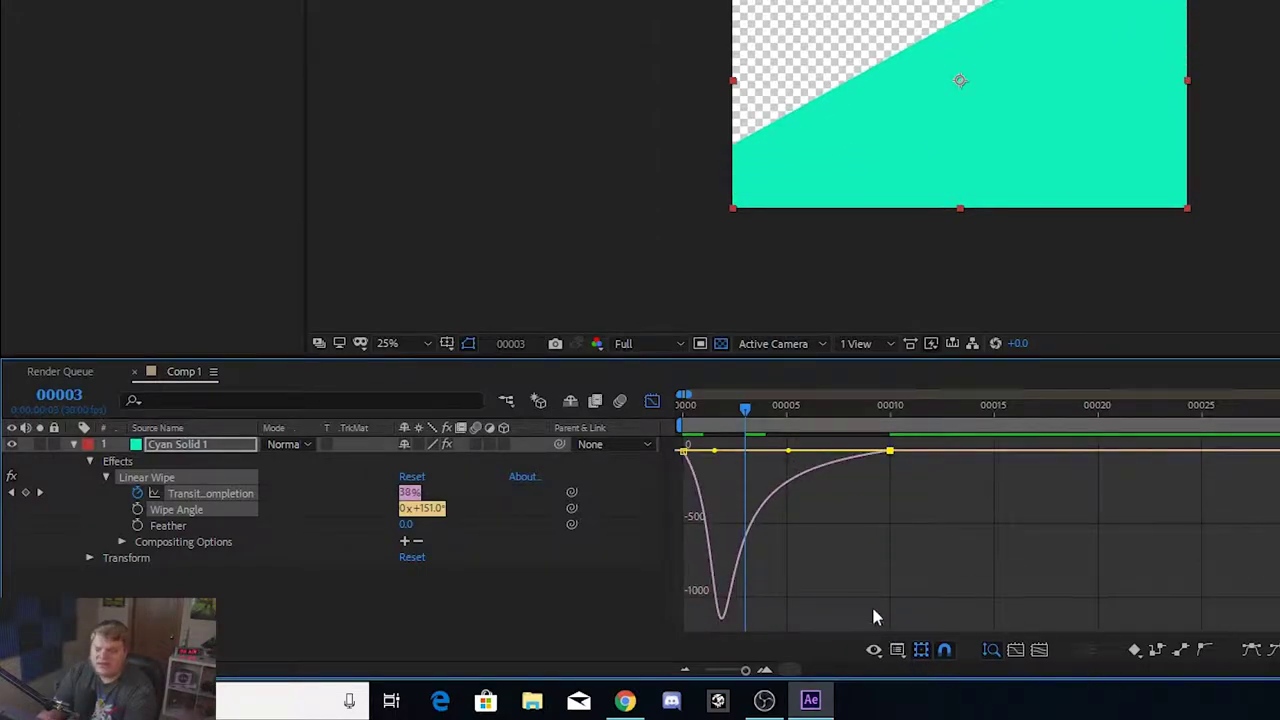
click(653, 404)
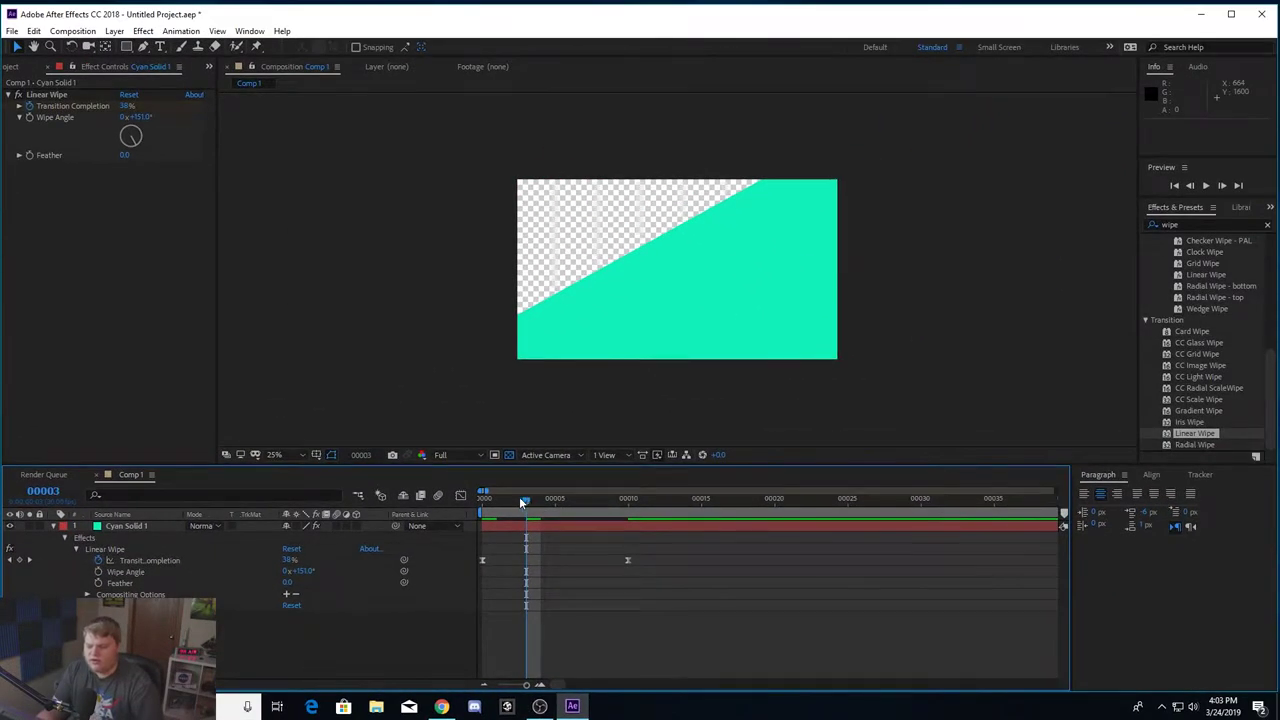
Move the 0% Transition Completion keyframe from frame 10 to frame 15 and preview the slower wipe
drag(740, 406, 474, 392)
key(space)
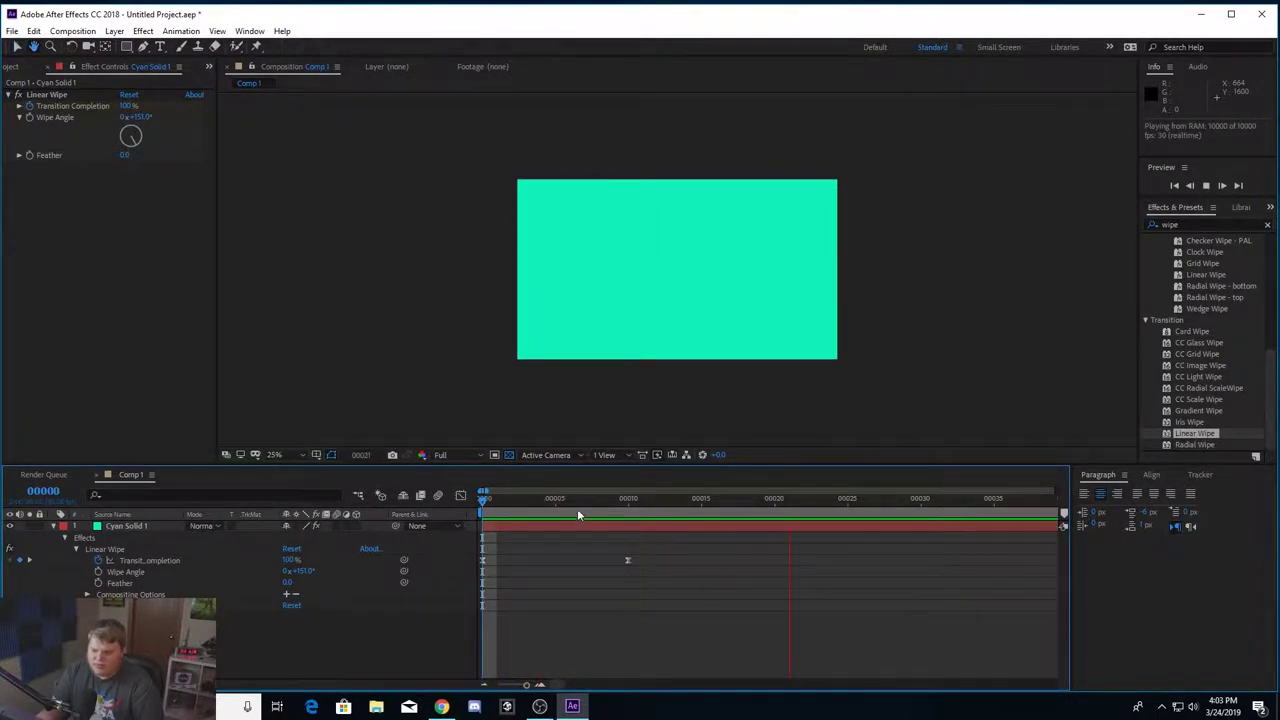
key(space)
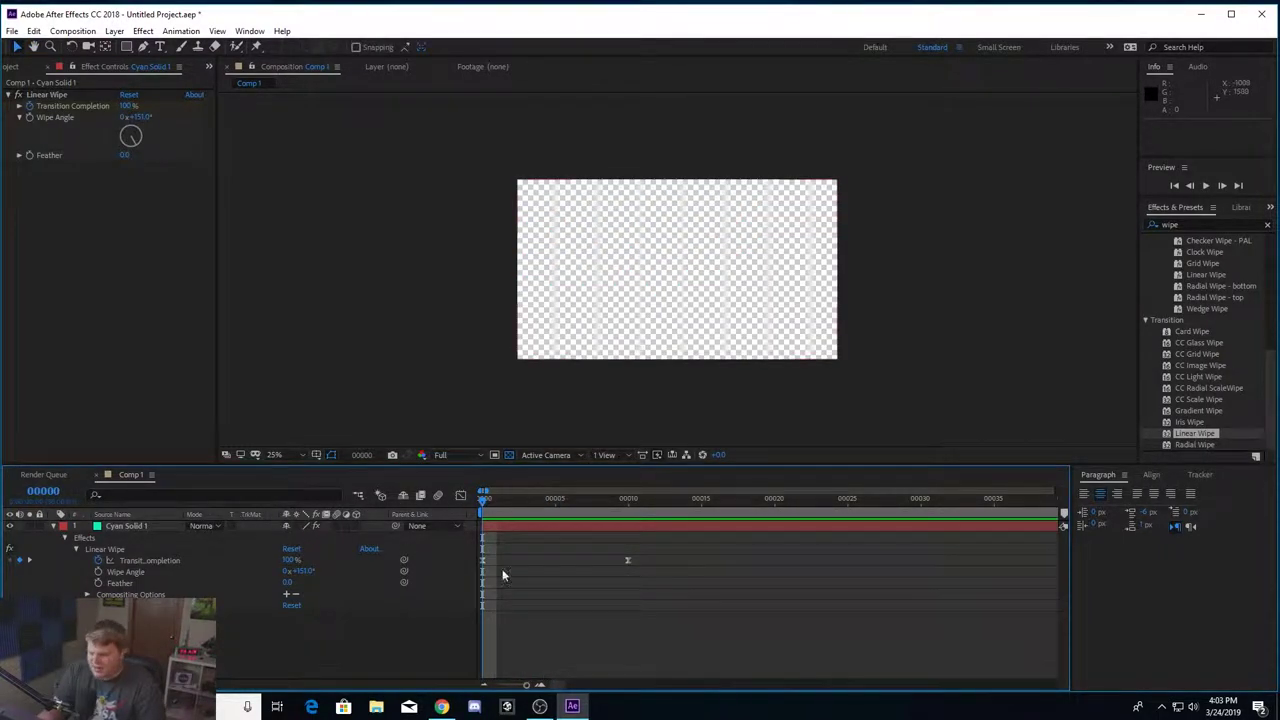
drag(628, 501, 701, 502)
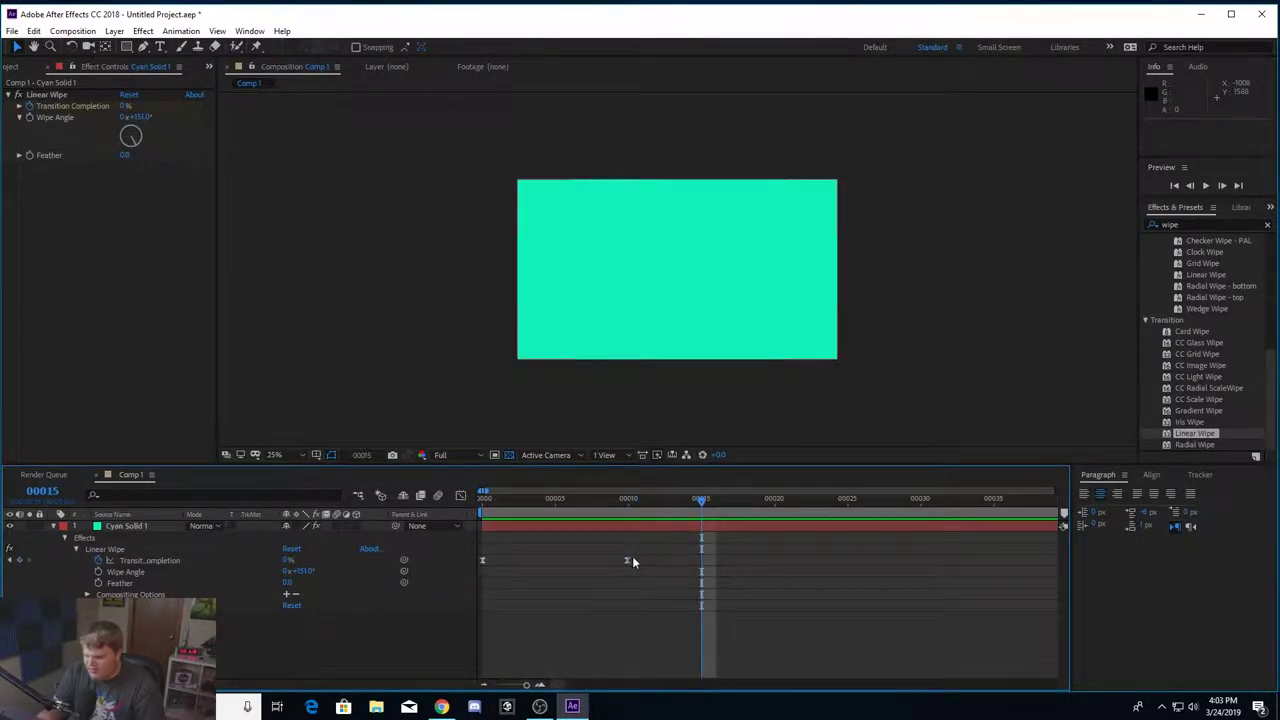
drag(626, 557, 701, 590)
key(space)
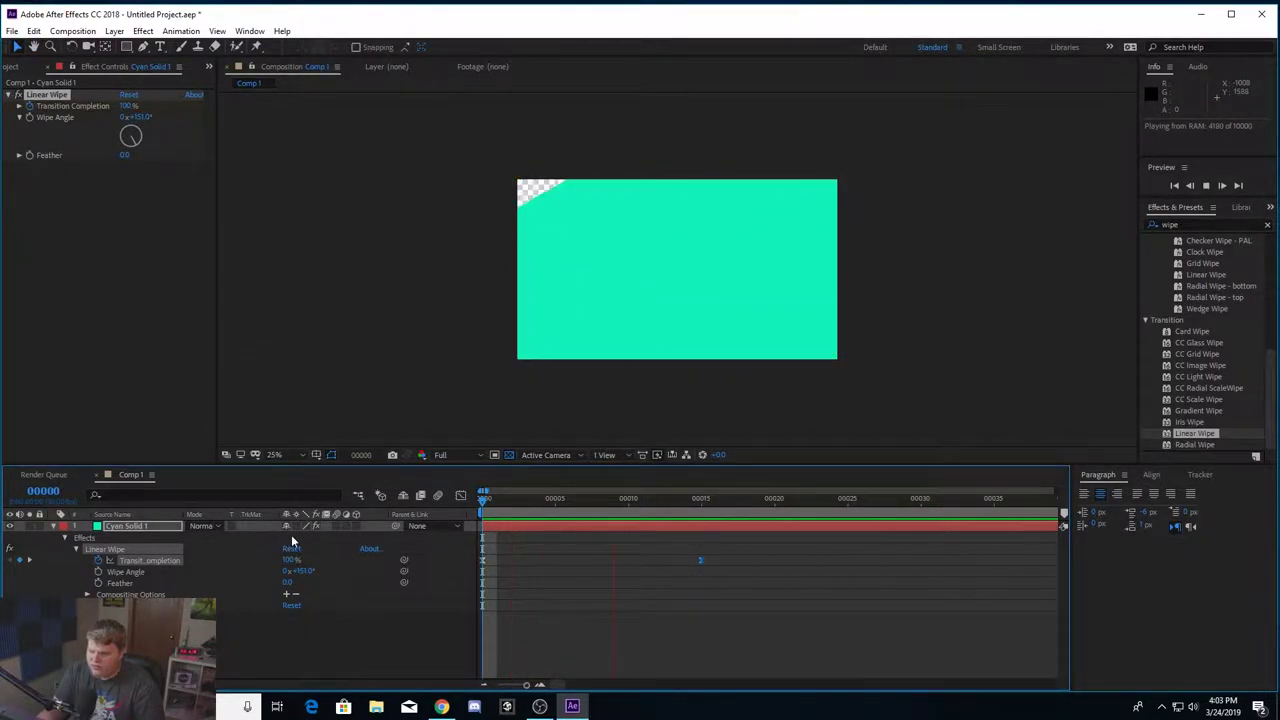
Collapse Cyan Solid 1 and duplicate it with Ctrl+D into three identical cyan layers
key(space)
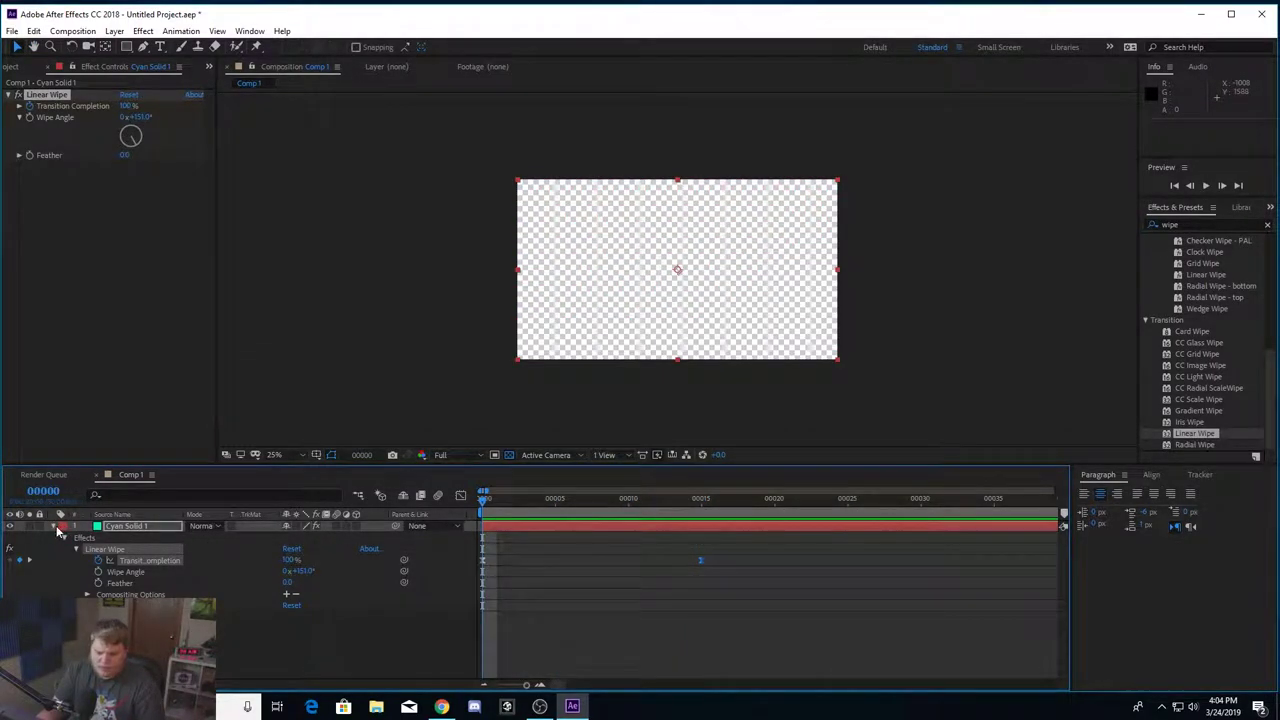
click(53, 525)
click(116, 530)
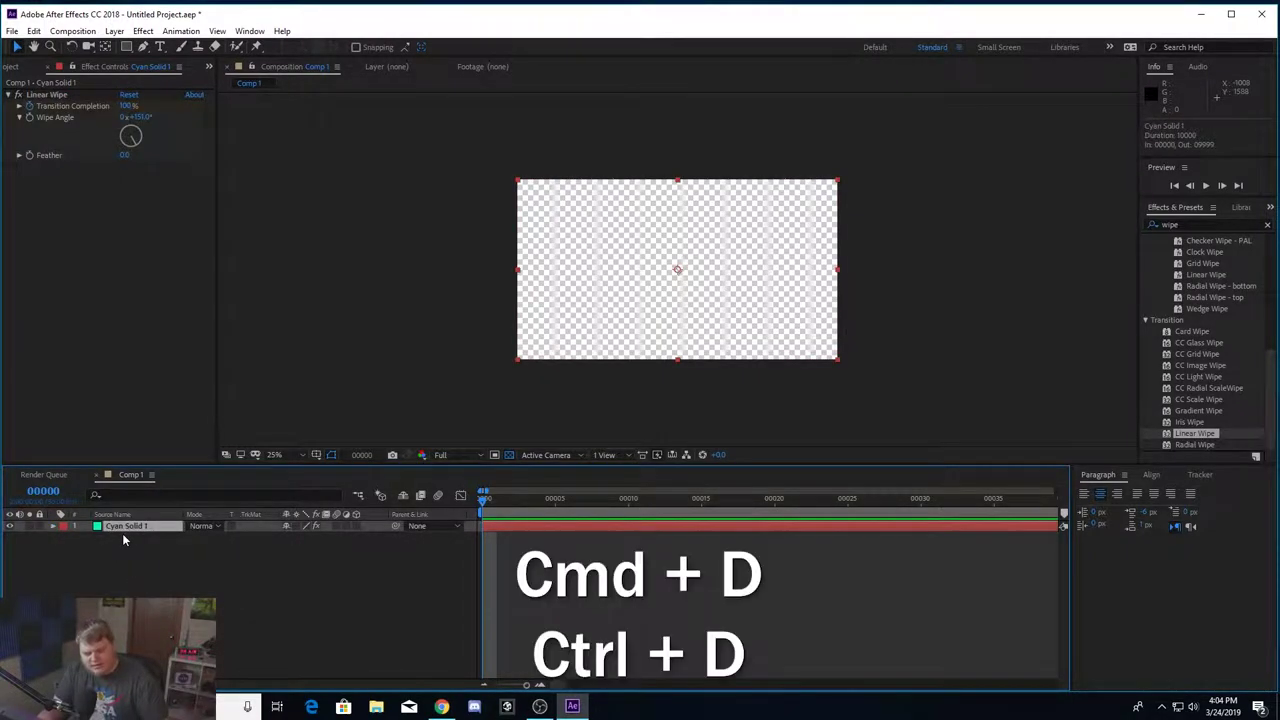
key(ctrl+d)
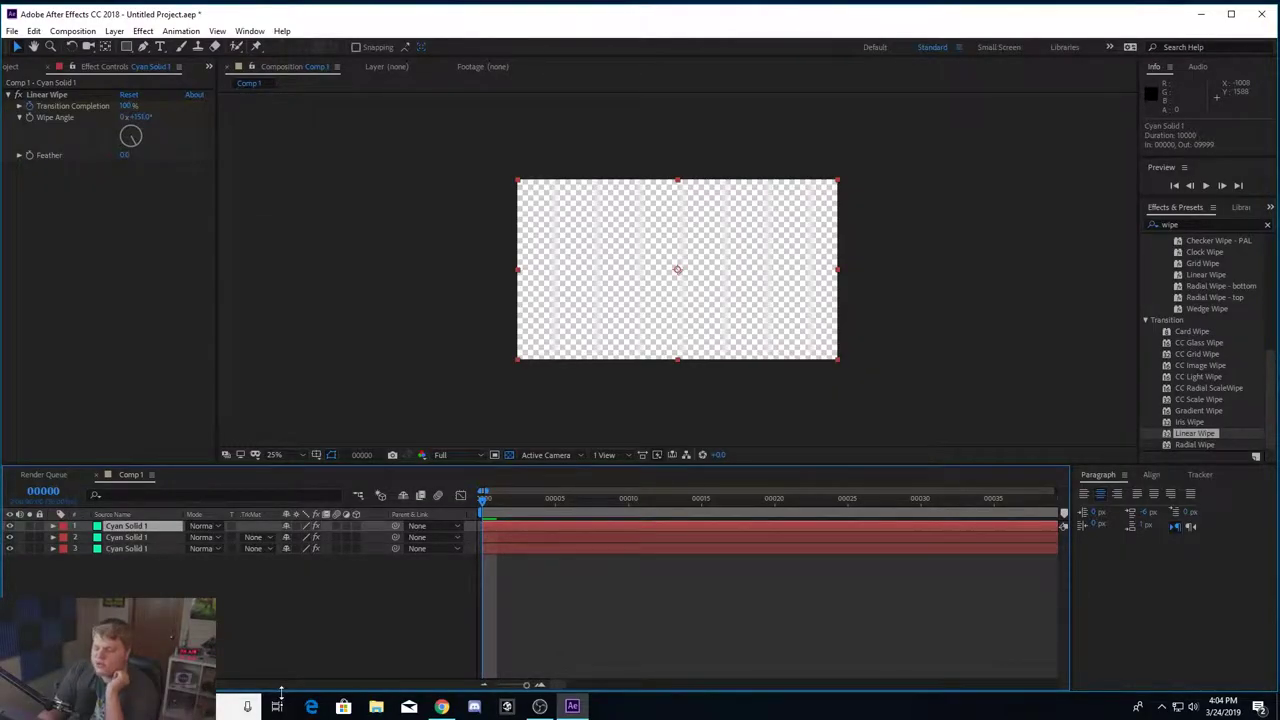
click(147, 538)
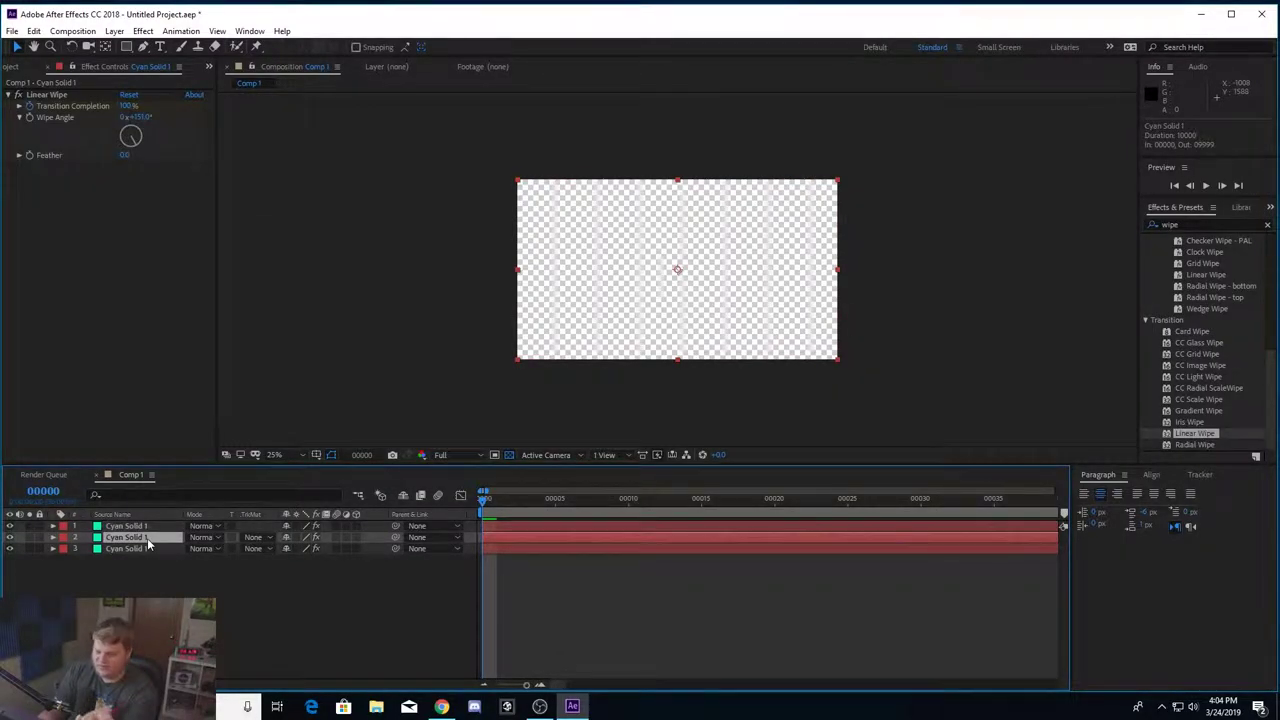
Recolour the second cyan solid (layer 2) royal blue in Solid Settings
click(114, 31)
click(309, 66)
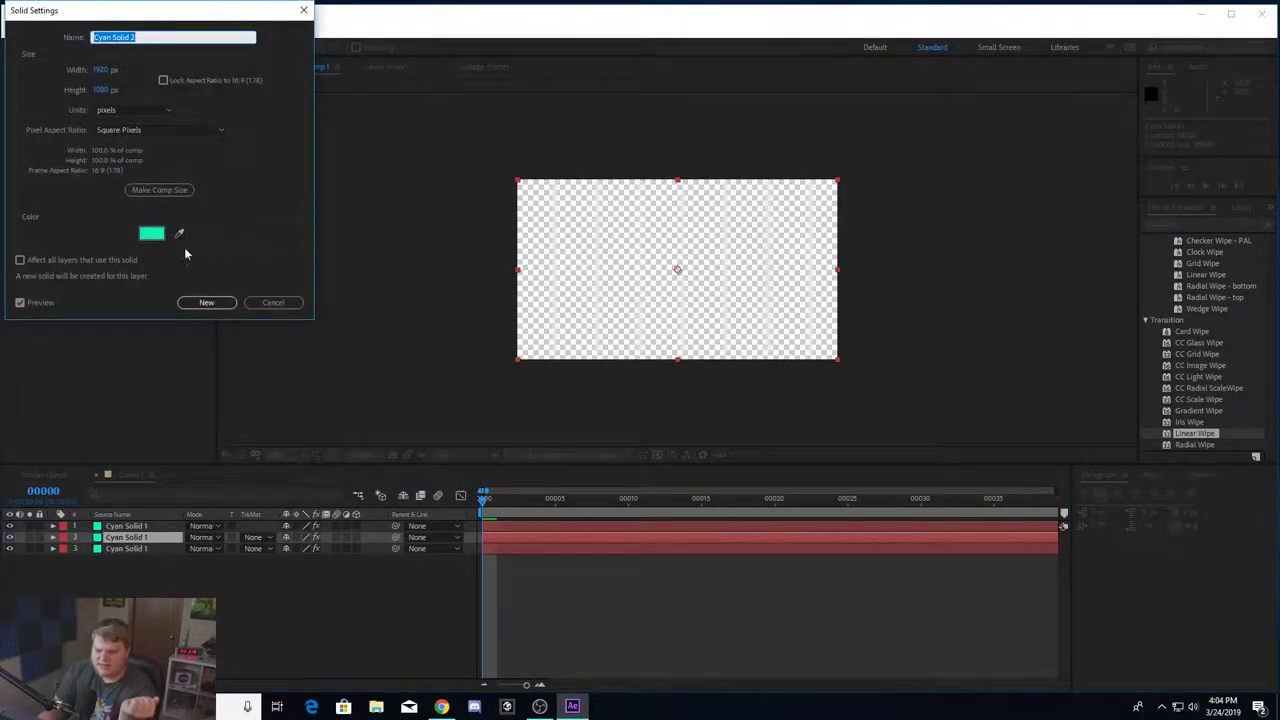
click(151, 233)
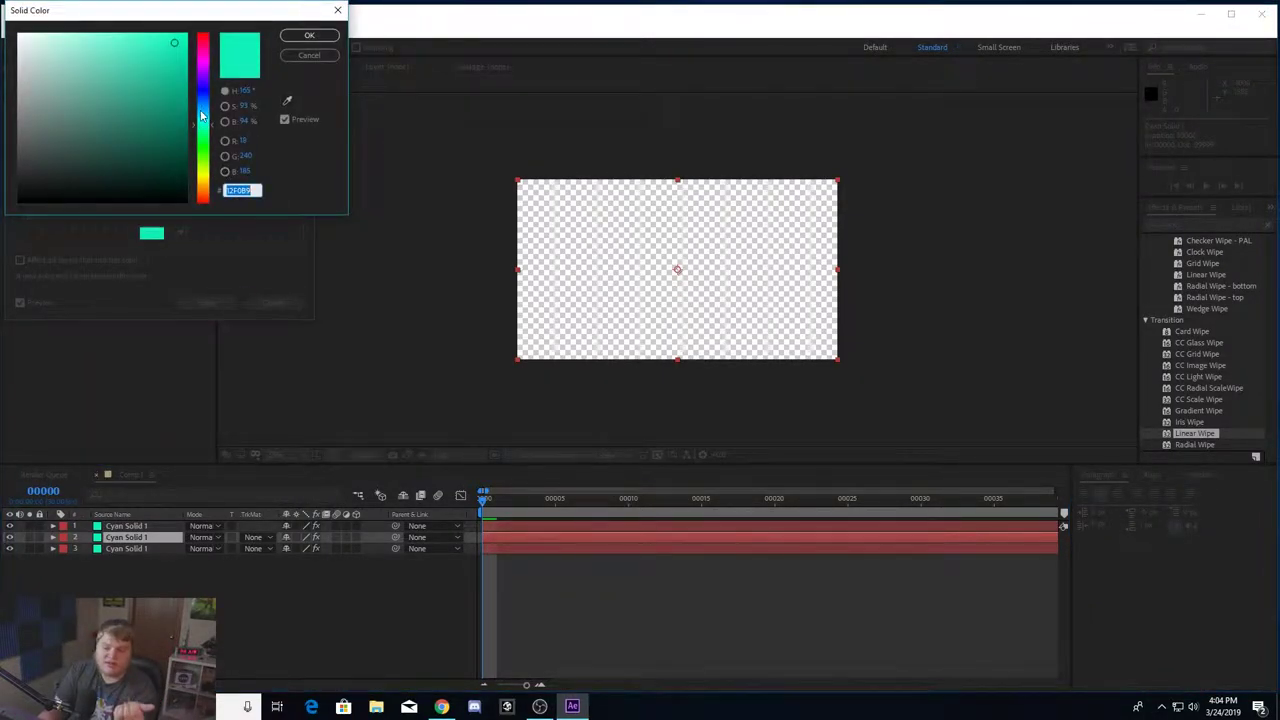
drag(207, 135, 207, 104)
click(307, 35)
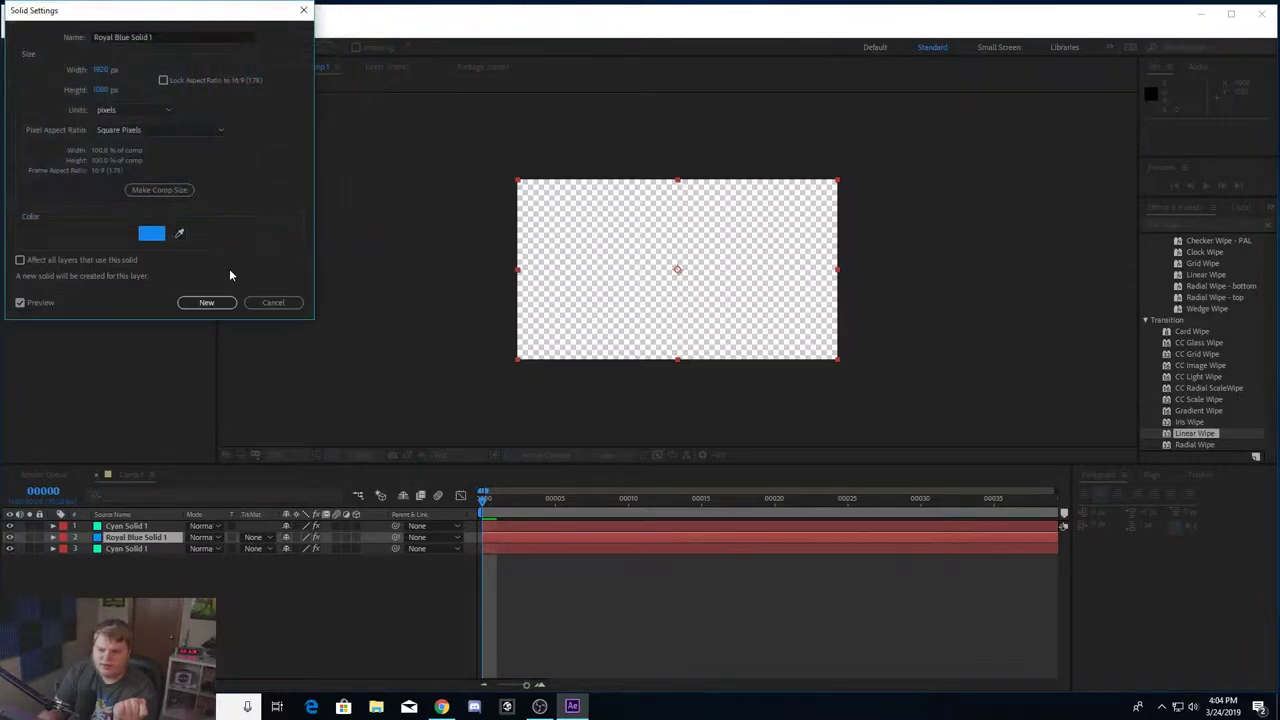
click(215, 304)
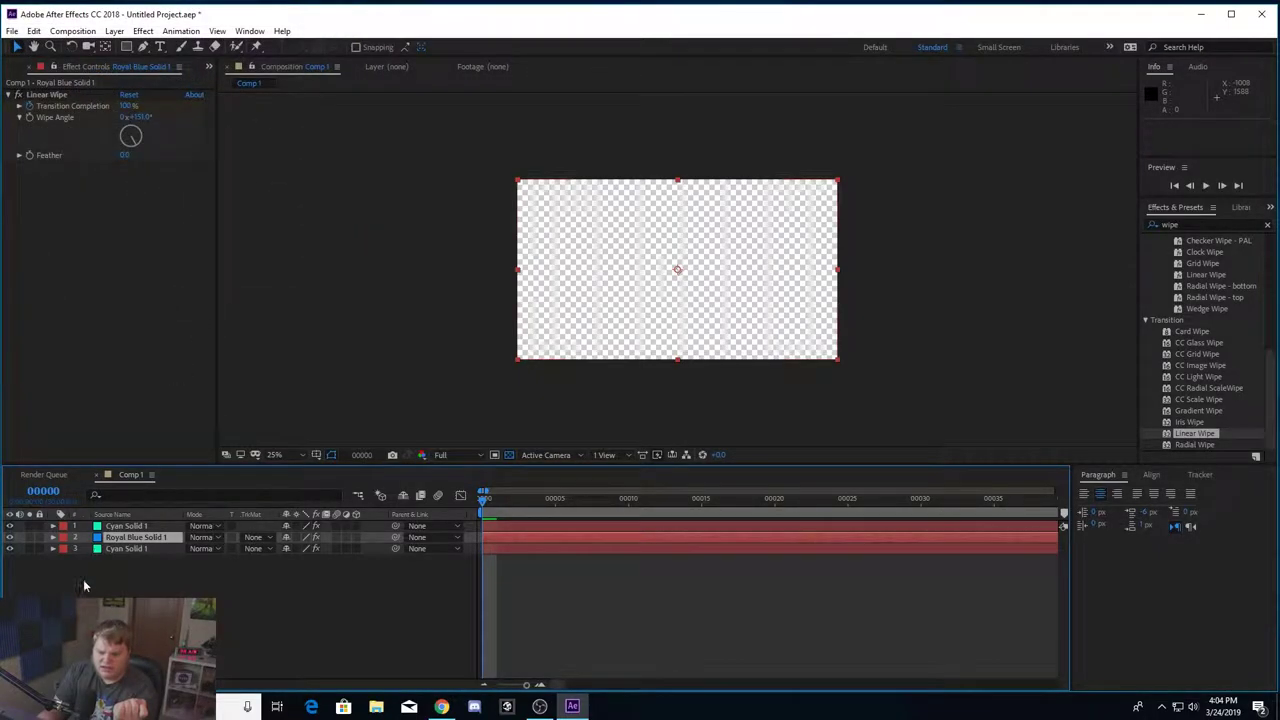
Recolour the top solid magenta (#D312F0) in Solid Settings, then deselect all layers
click(120, 527)
click(114, 31)
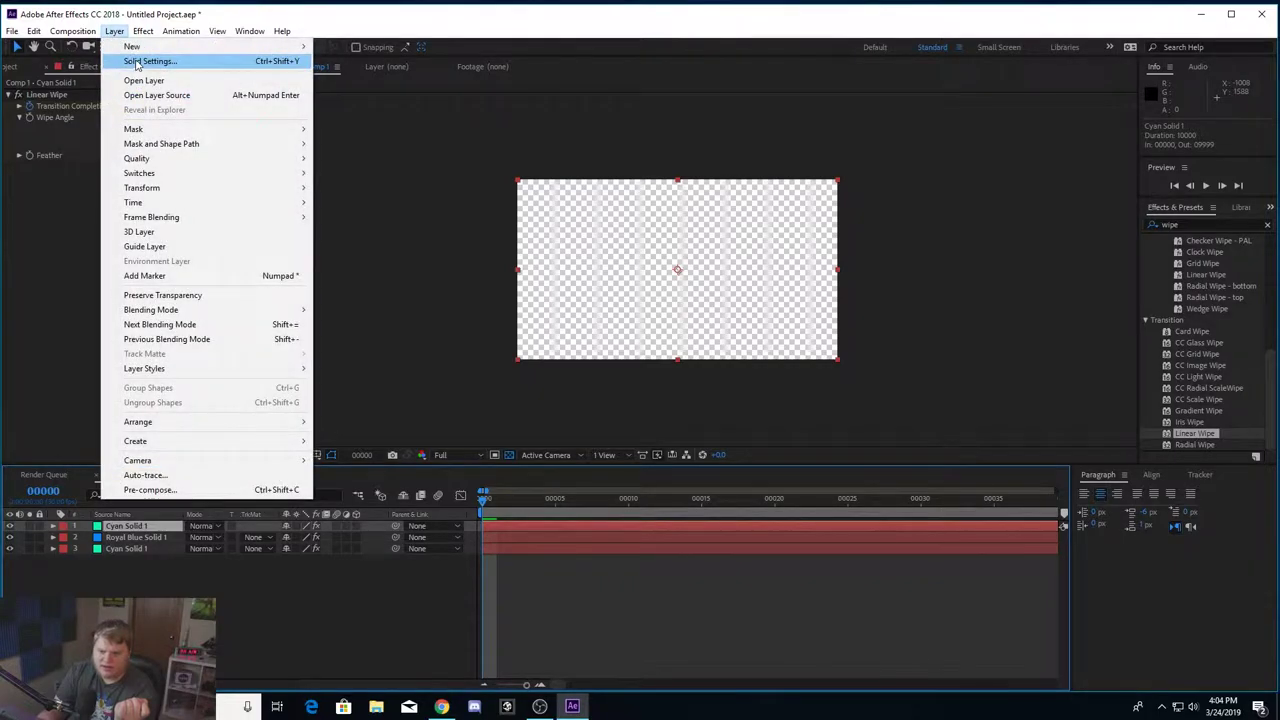
click(140, 62)
click(151, 234)
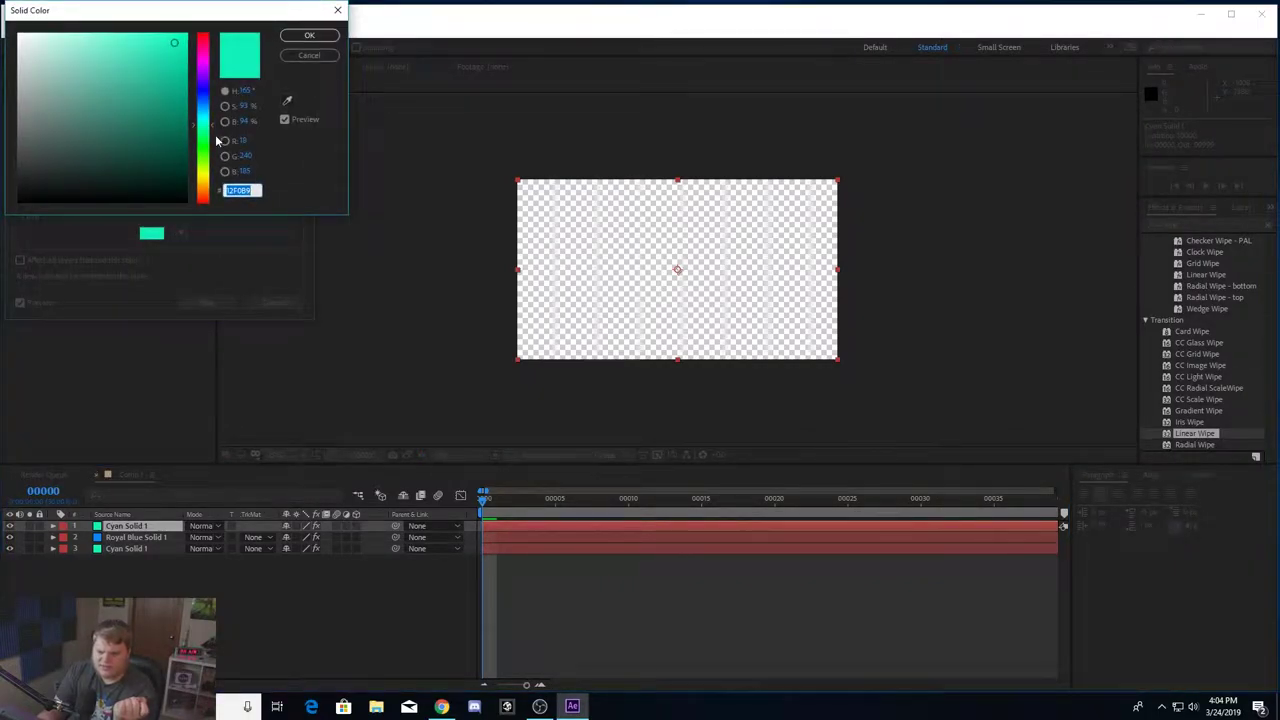
drag(208, 160, 203, 78)
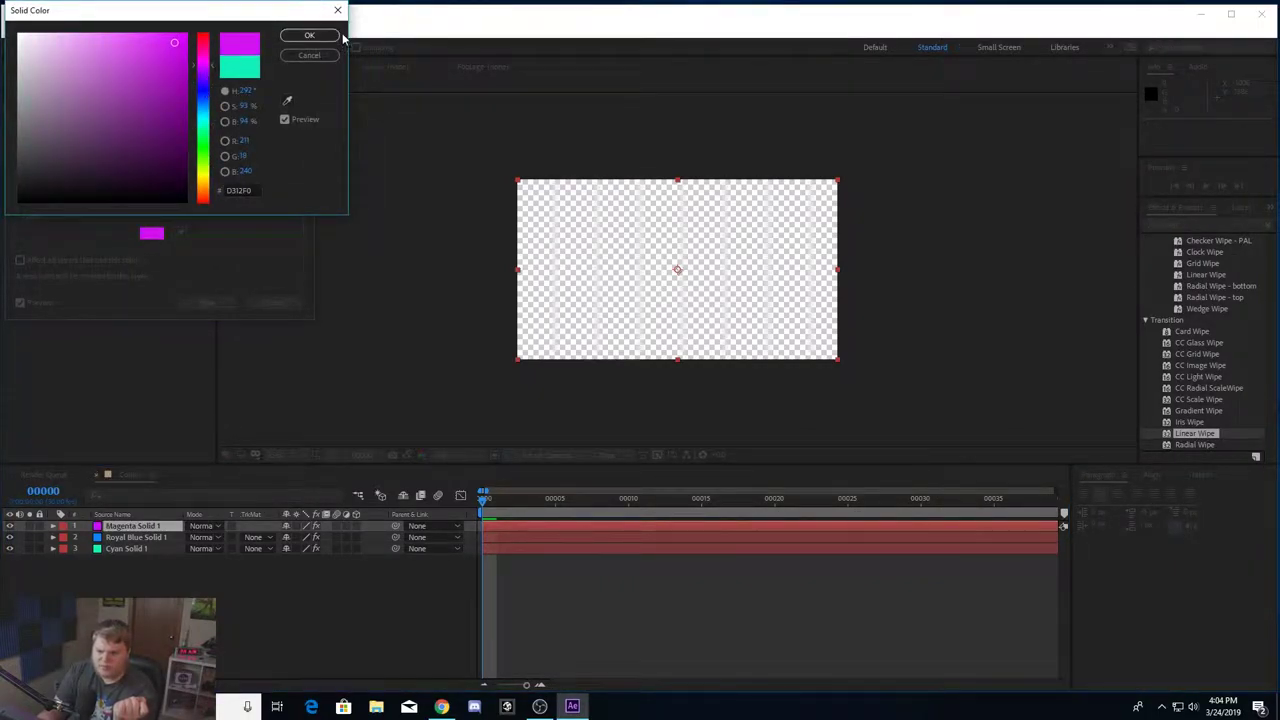
click(309, 35)
click(207, 302)
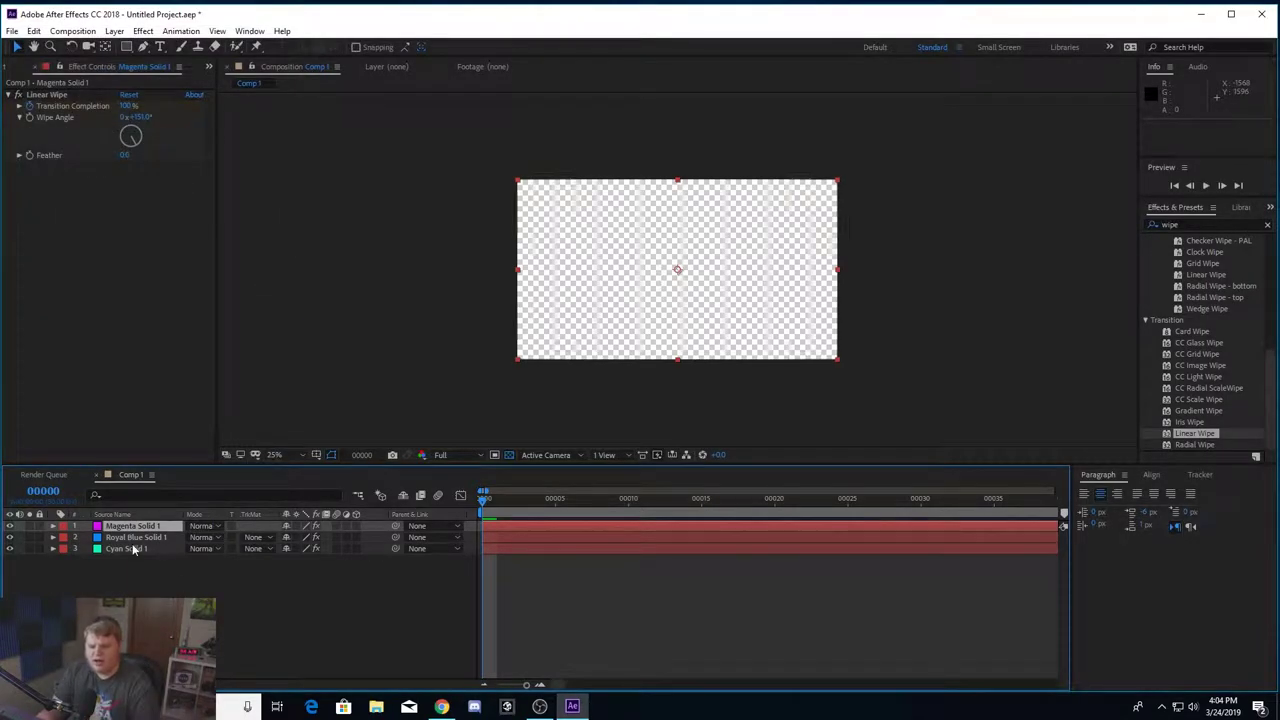
key(F2)
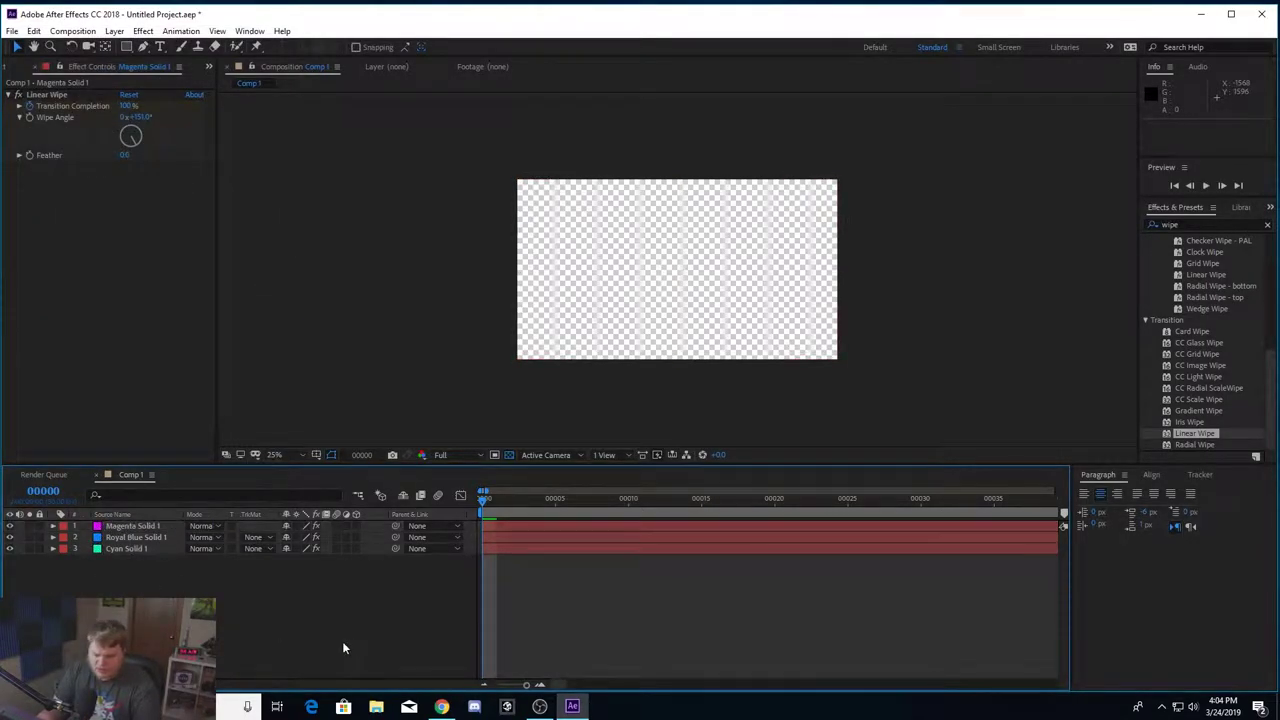
Zoom into the timeline start and scrub frames 6–8 to check the staggered cyan, blue, magenta wipes
click(543, 686)
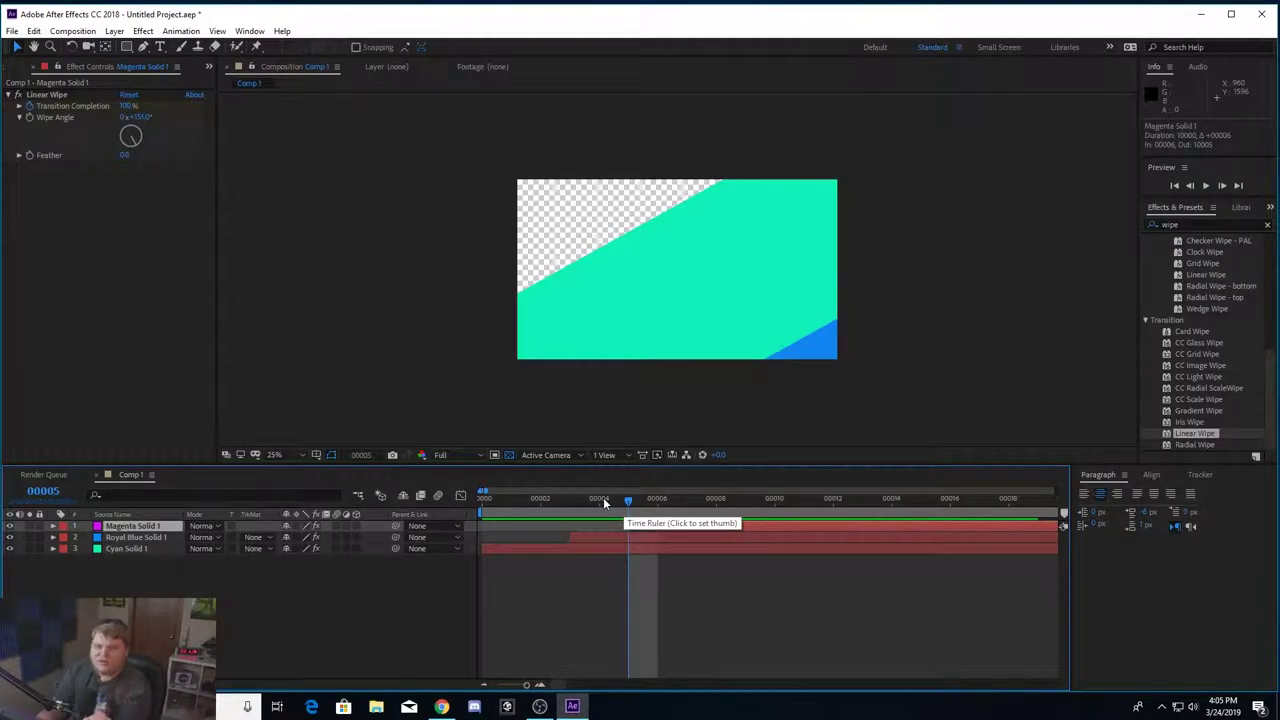
click(651, 497)
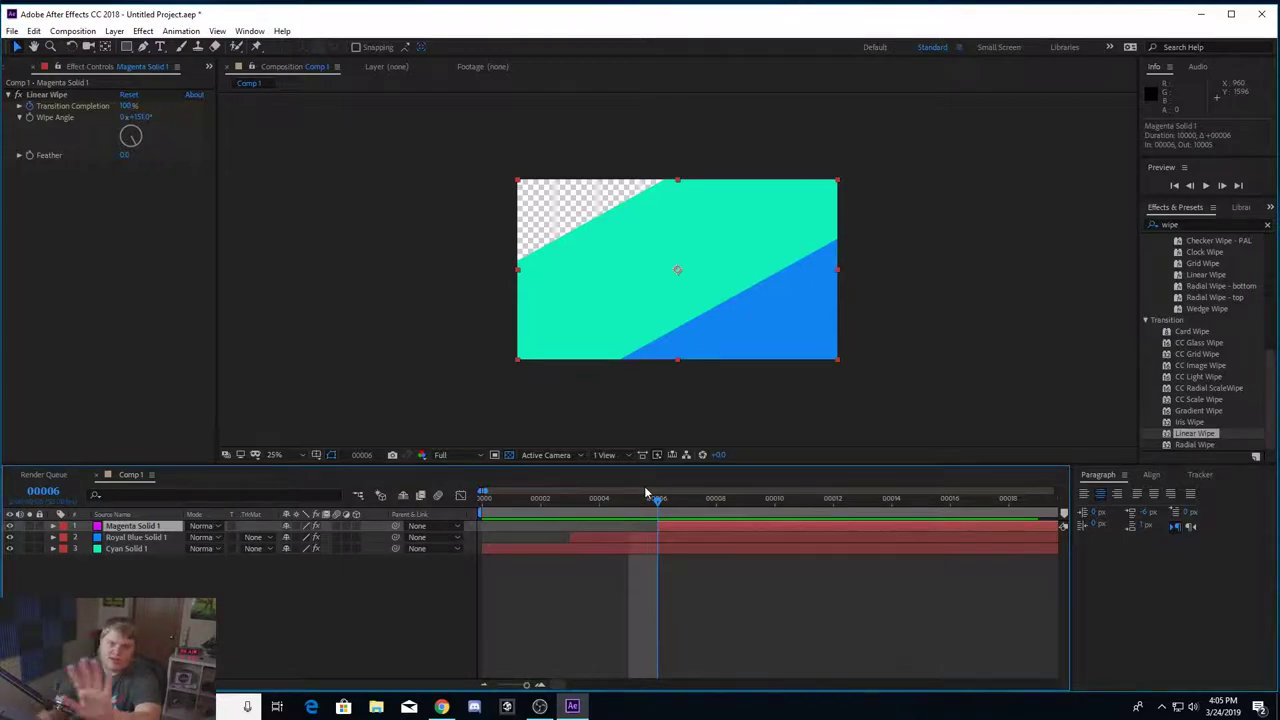
key(Page_Up)
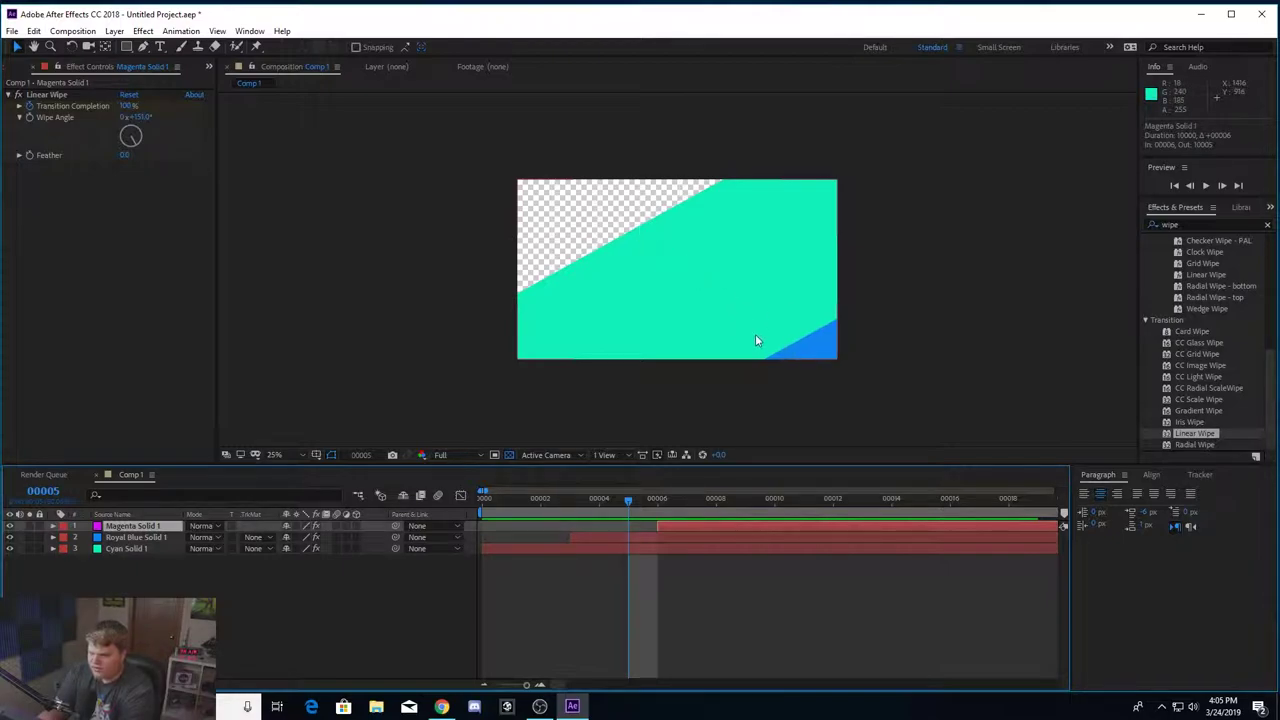
drag(632, 497, 716, 497)
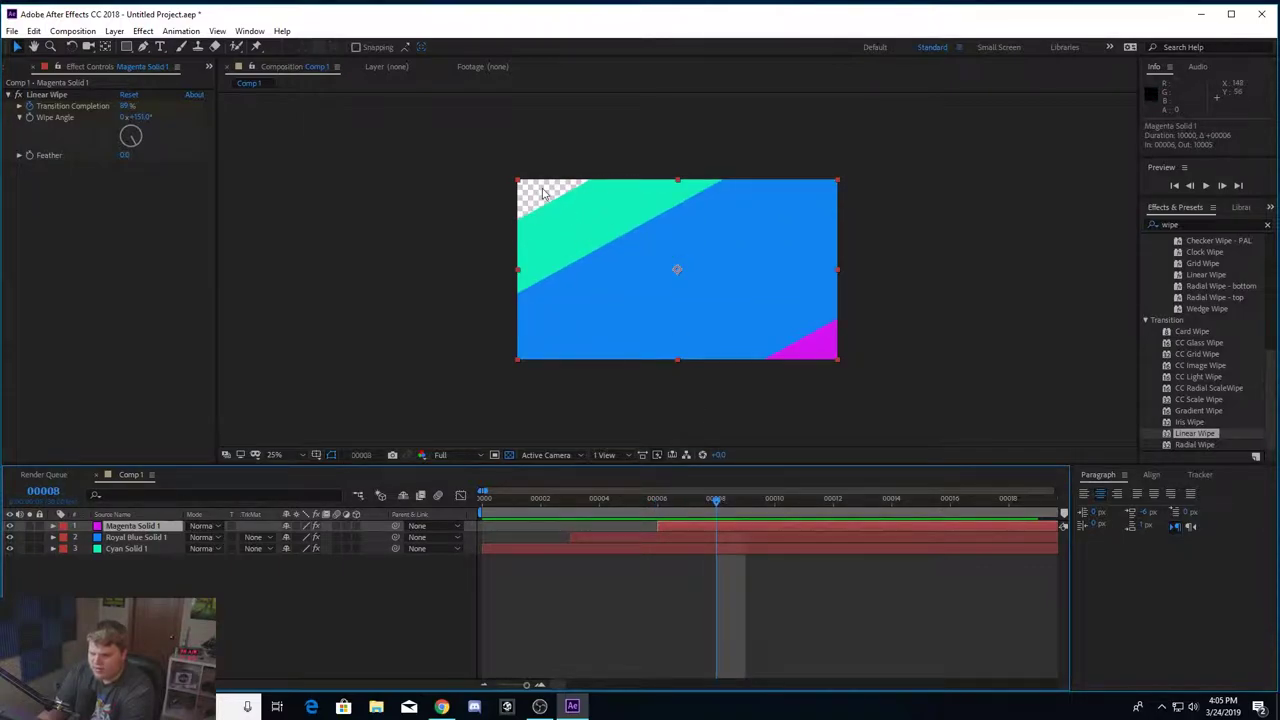
drag(730, 505, 789, 509)
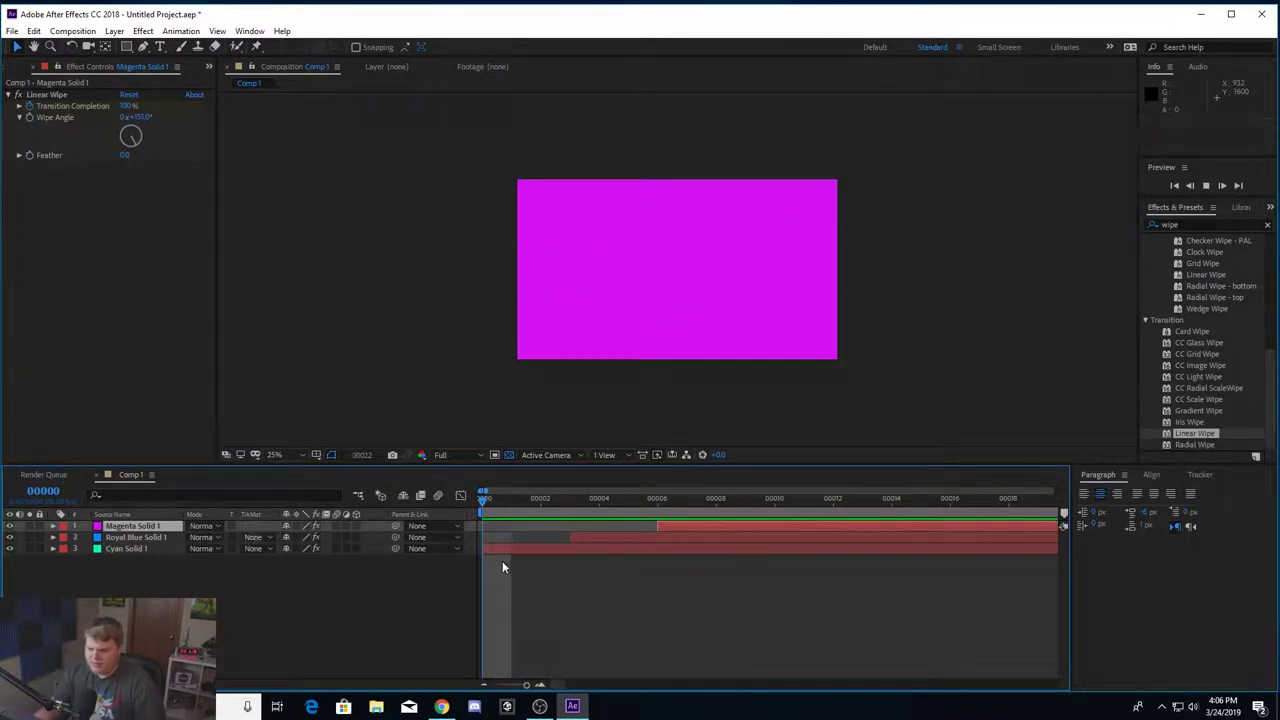
click(487, 684)
click(487, 684)
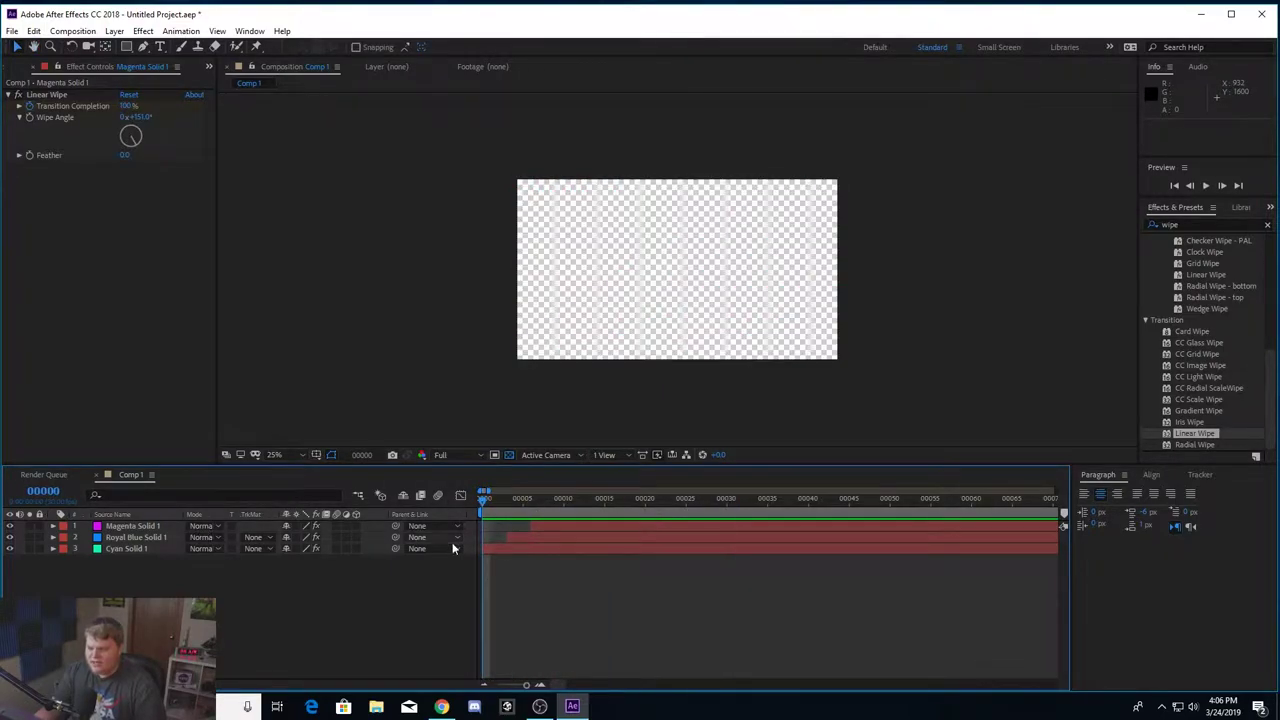
Pre-compose all three solids with all attributes moved into Pre-comp 1, then scrub the nested wipe
click(513, 503)
drag(124, 586, 141, 527)
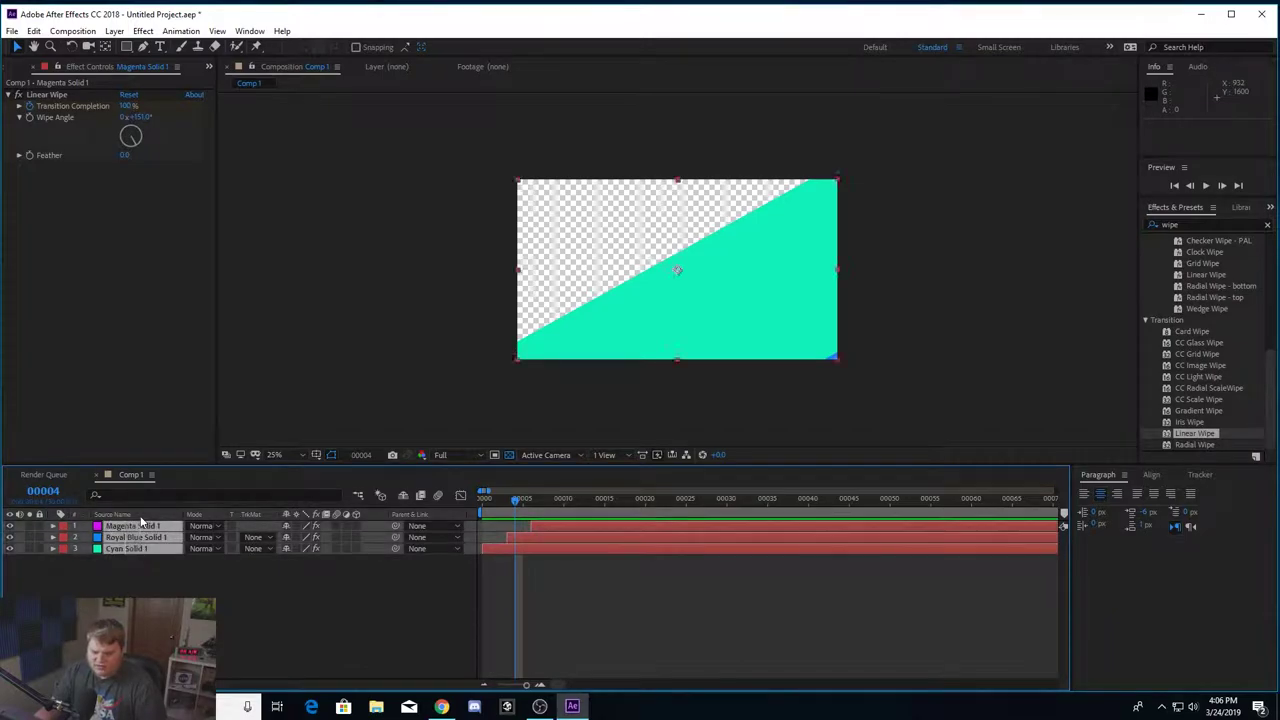
right_click(141, 527)
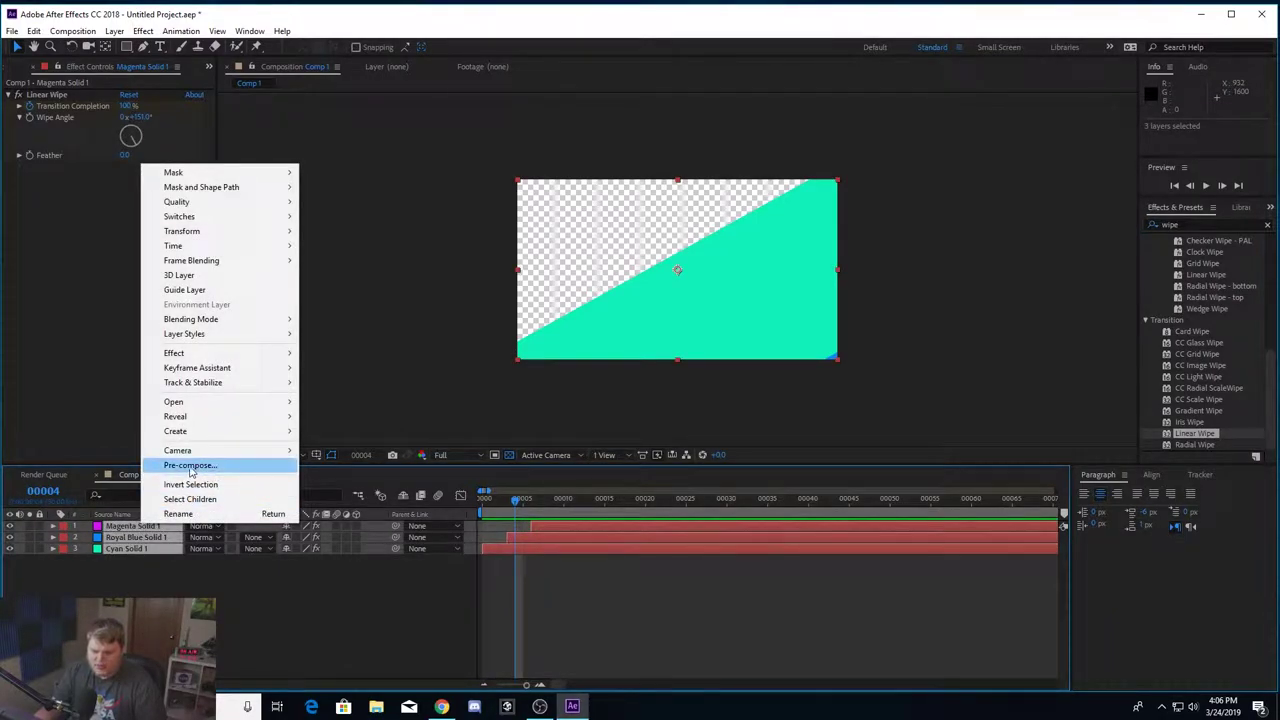
click(191, 467)
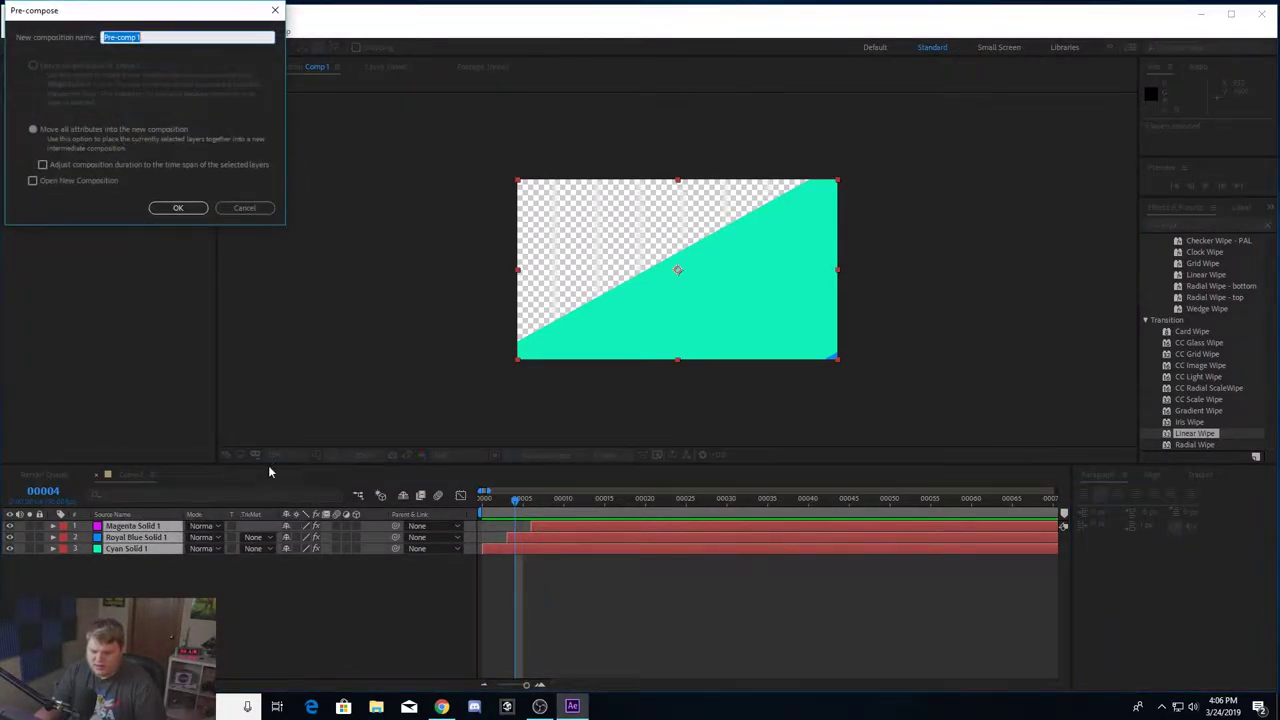
click(32, 130)
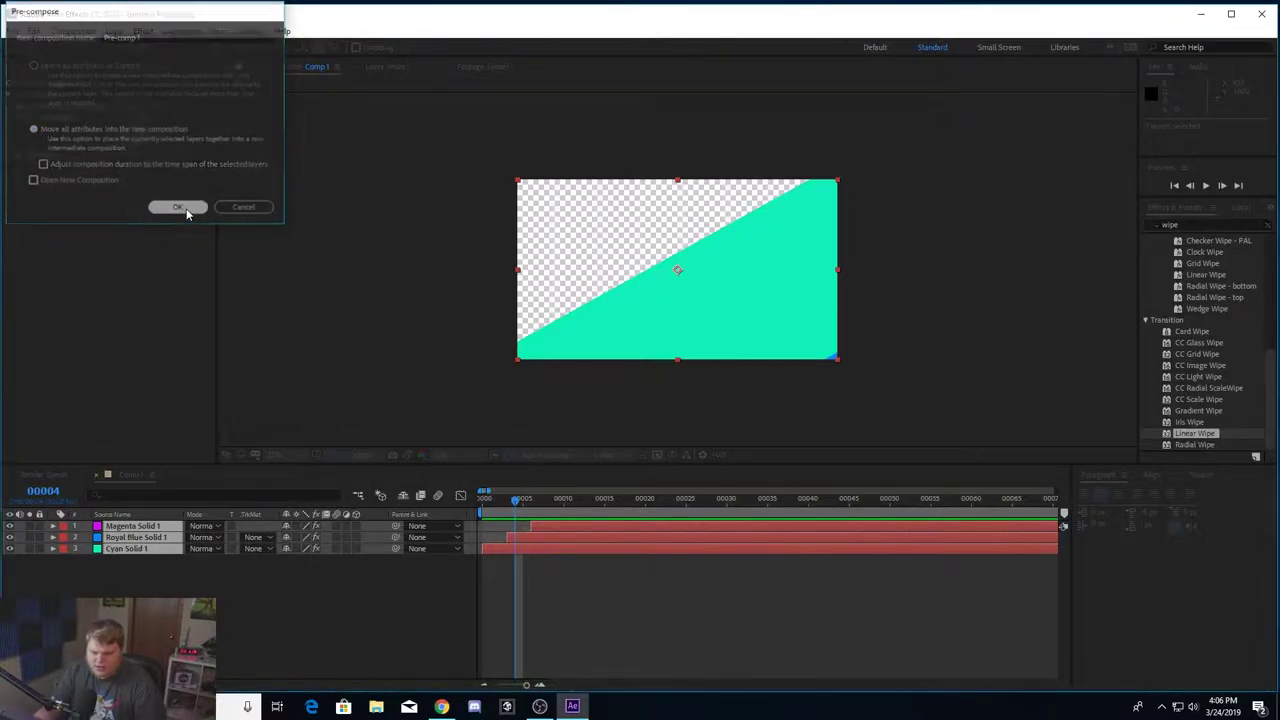
click(144, 535)
click(181, 528)
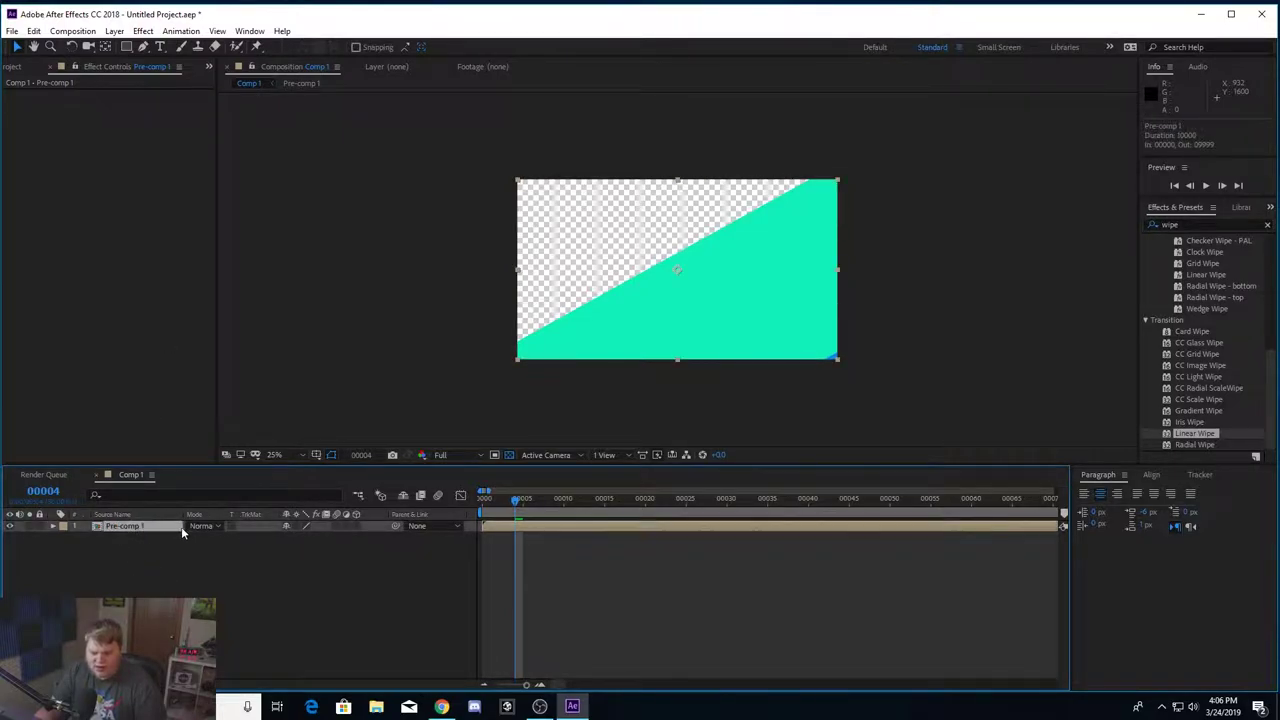
drag(517, 507, 671, 510)
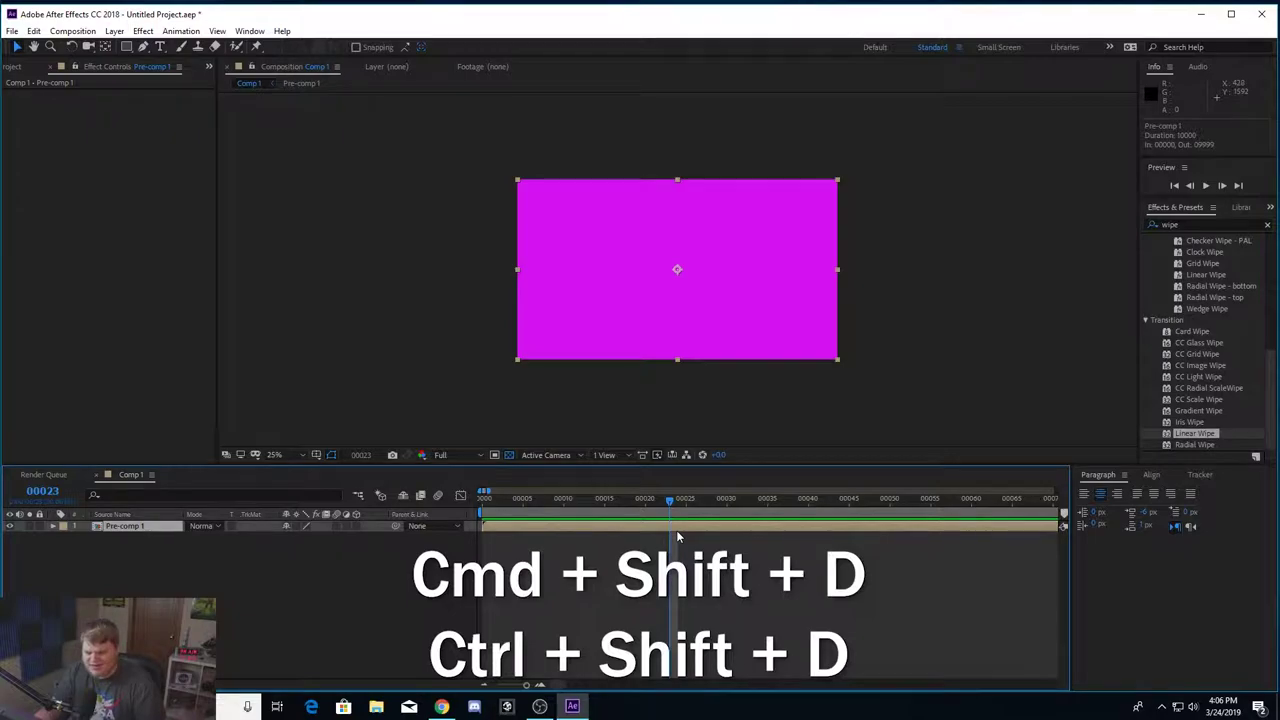
Split Pre-comp 1 at frame 23, delete the later half, and preview from the start
key(ctrl+shift+d)
mouse_move(667, 502)
mouse_down()
mouse_move(651, 505)
mouse_move(684, 507)
mouse_move(637, 494)
mouse_move(679, 498)
mouse_up()
key(Delete)
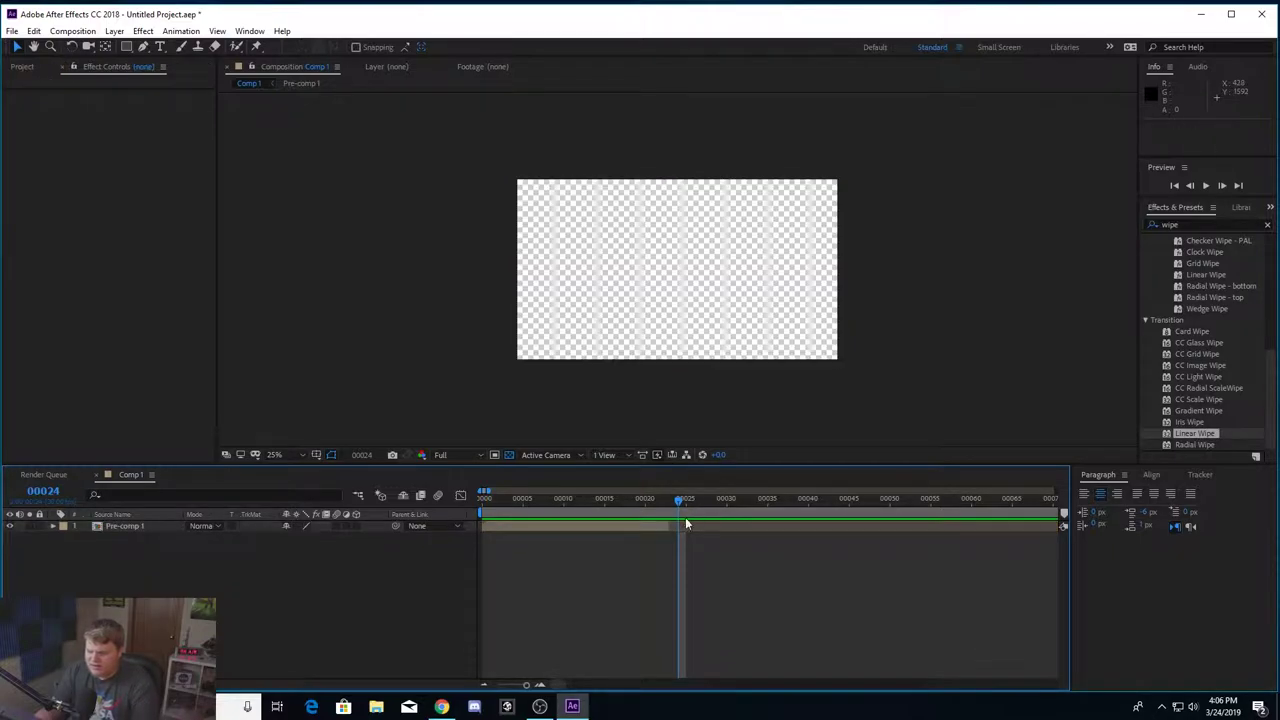
key(Home)
key(space)
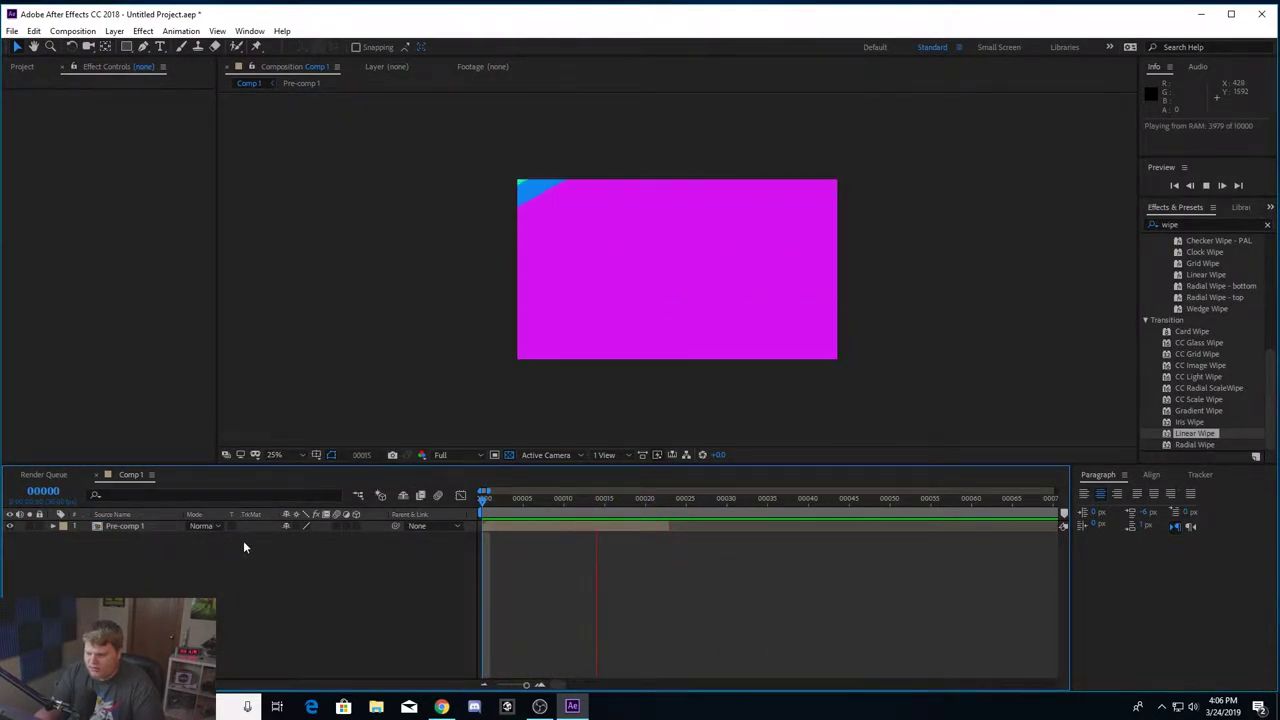
click(600, 528)
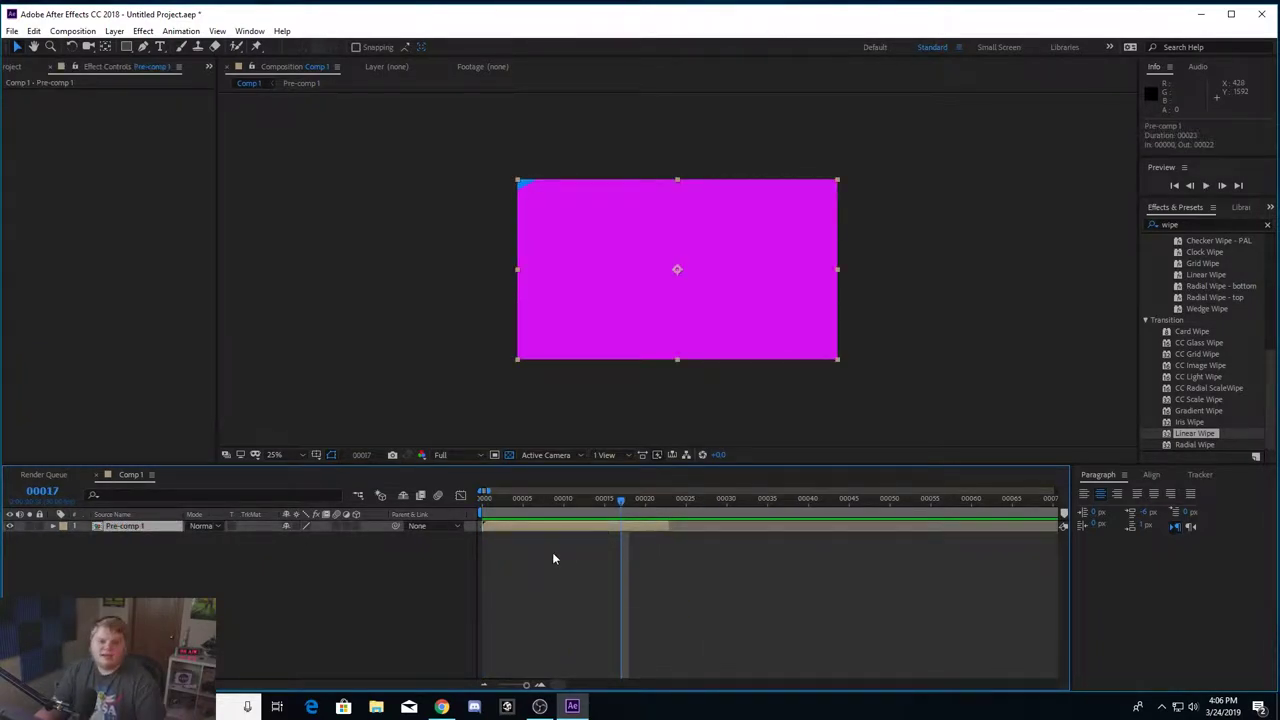
Duplicate Pre-comp 1 and bring up the Time options to time-stretch the copy
key(ctrl+d)
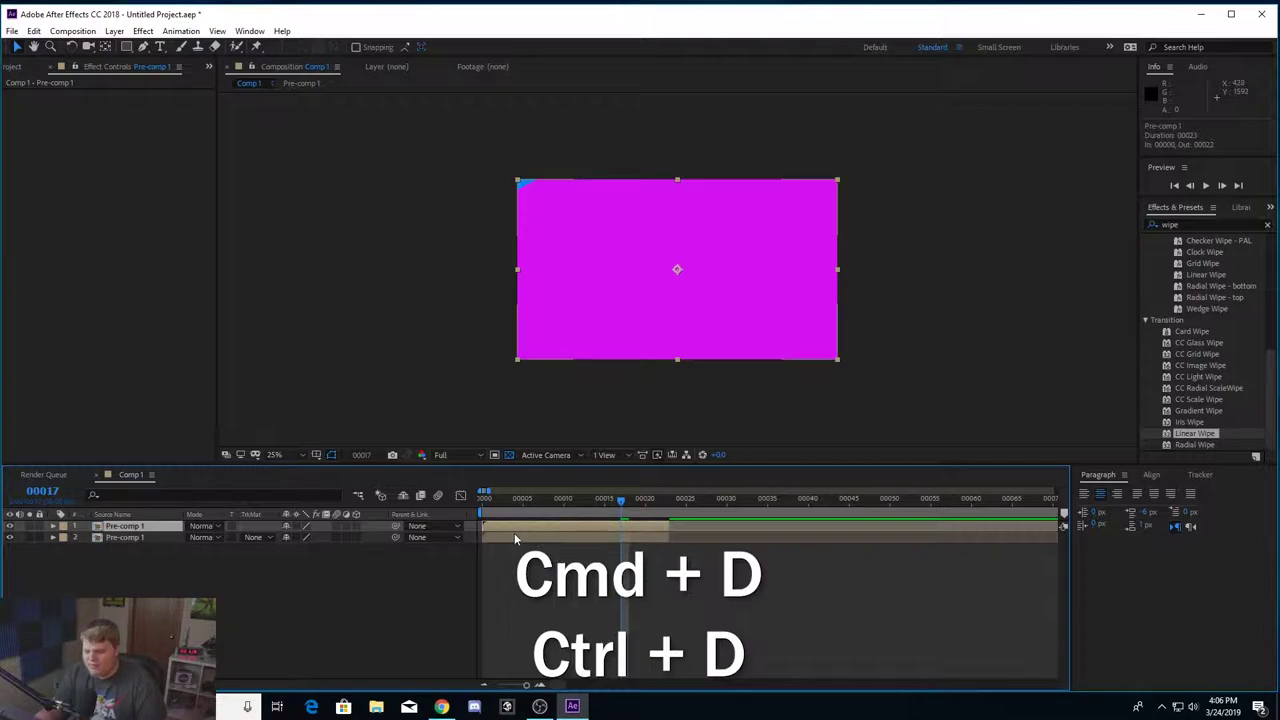
right_click(515, 530)
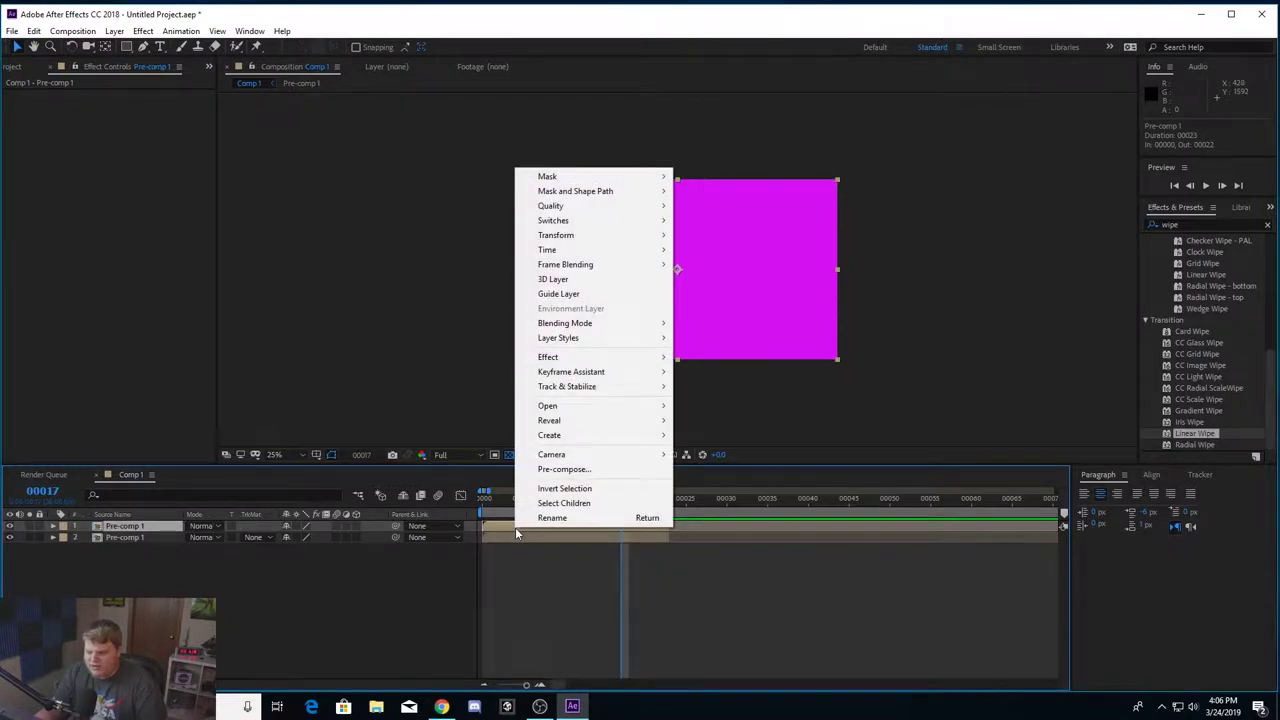
mouse_move(583, 252)
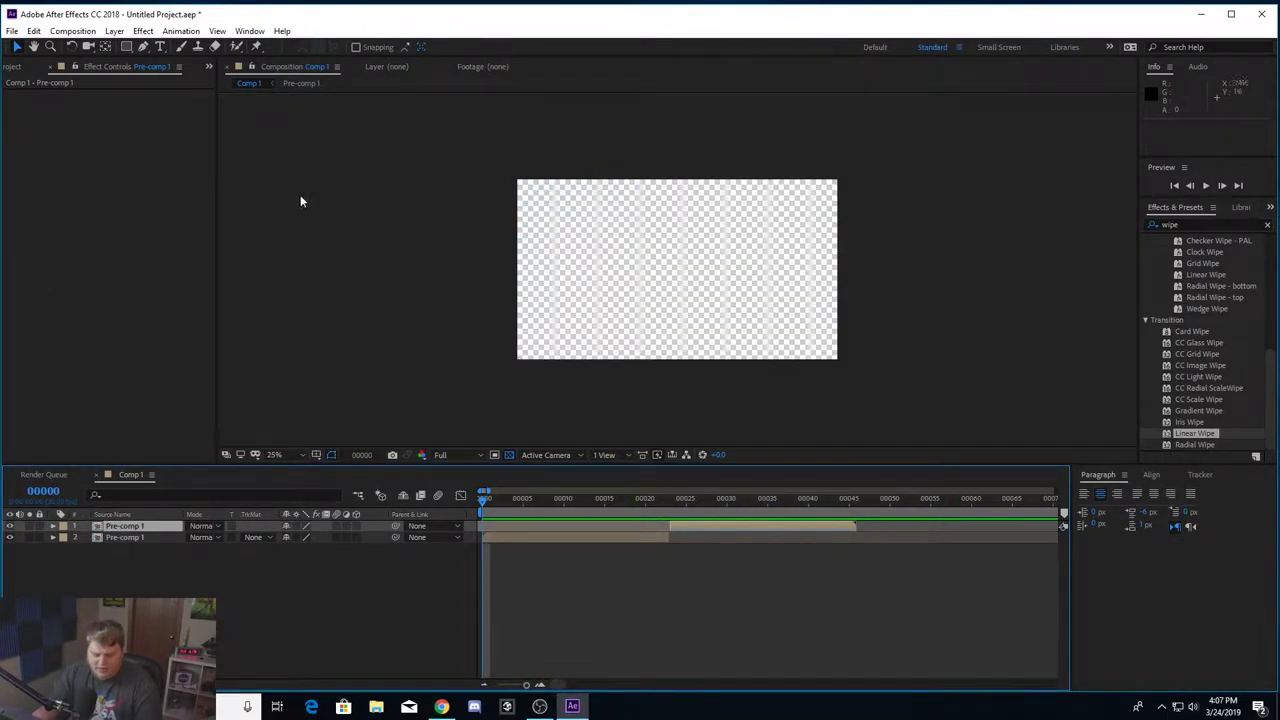
key(grave)
key(period)
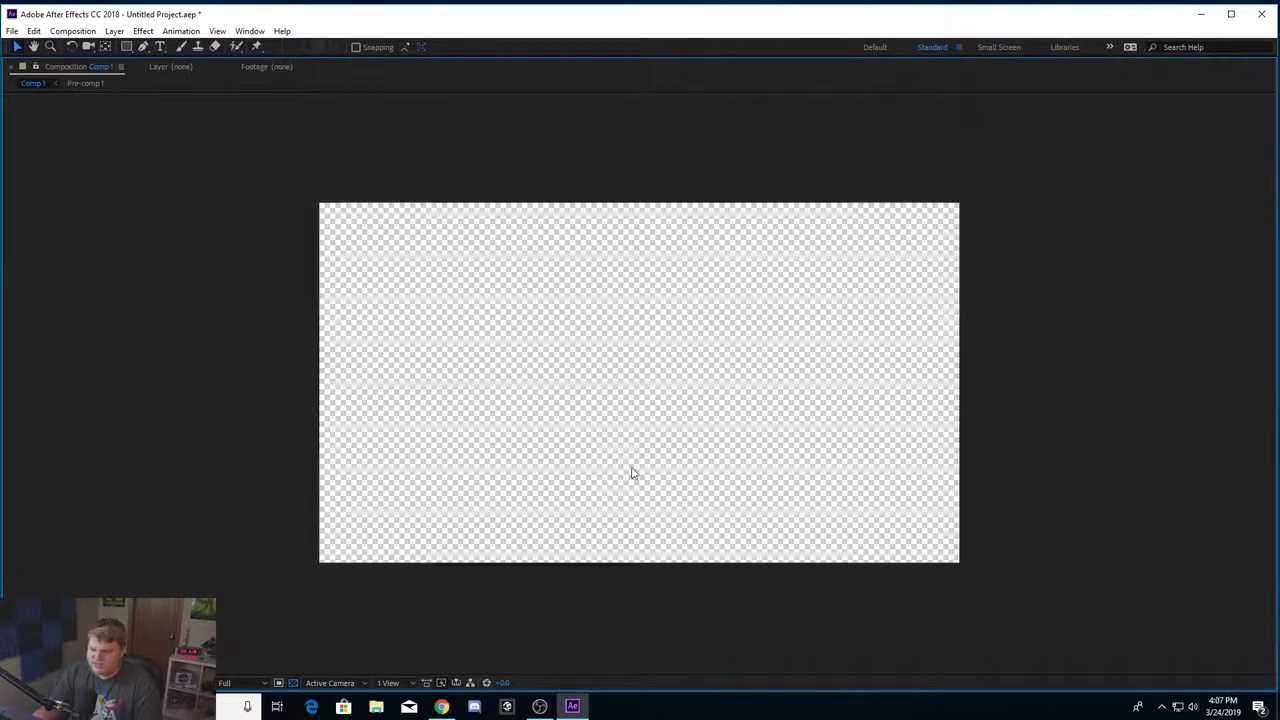
key(grave)
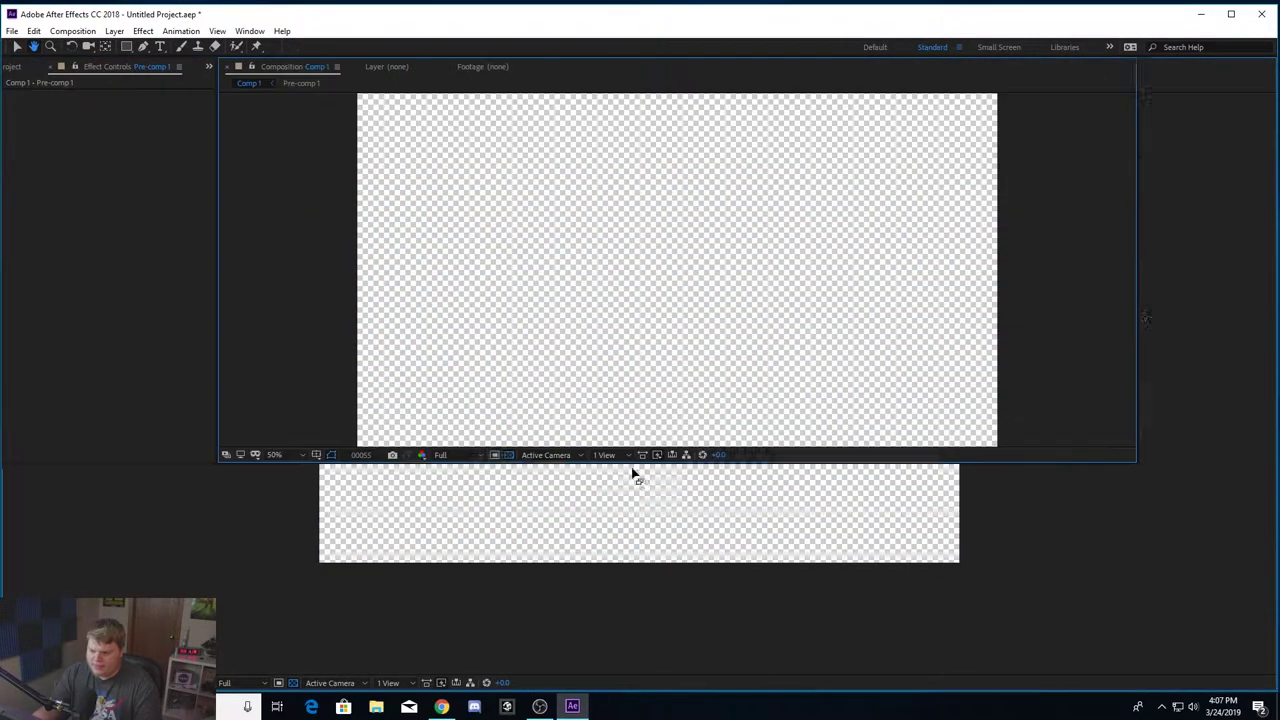
key(space)
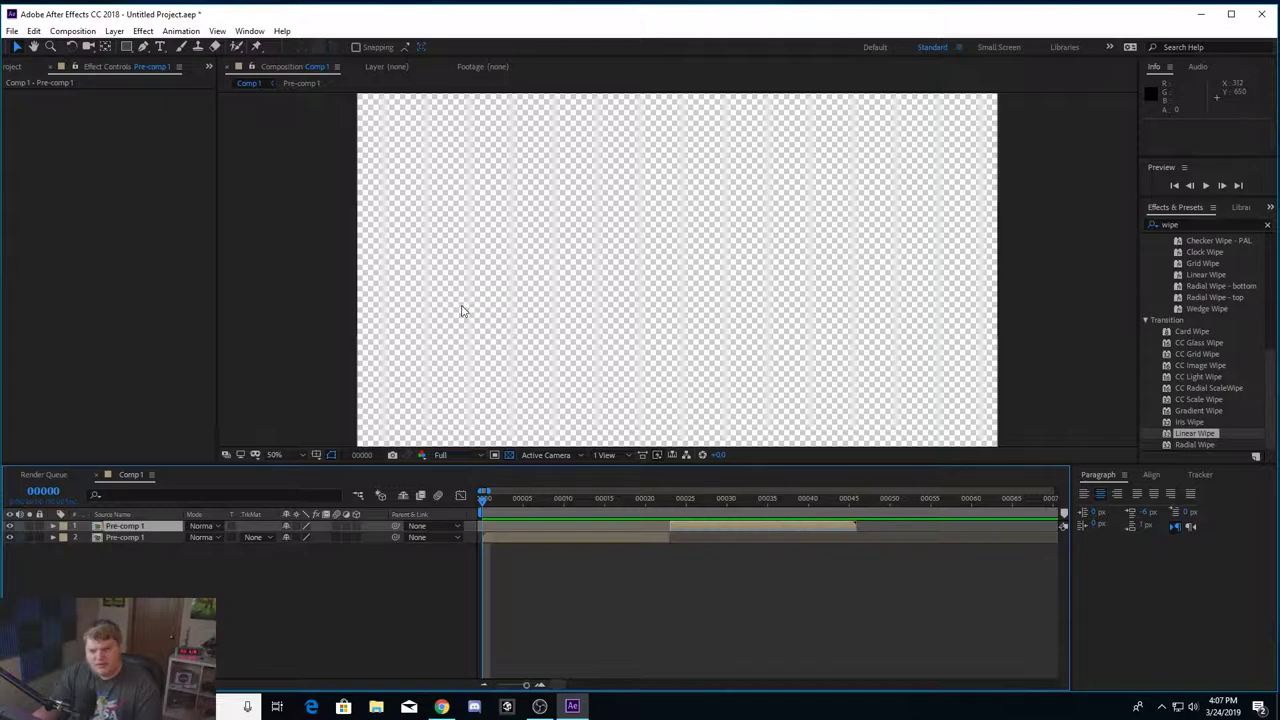
key(space)
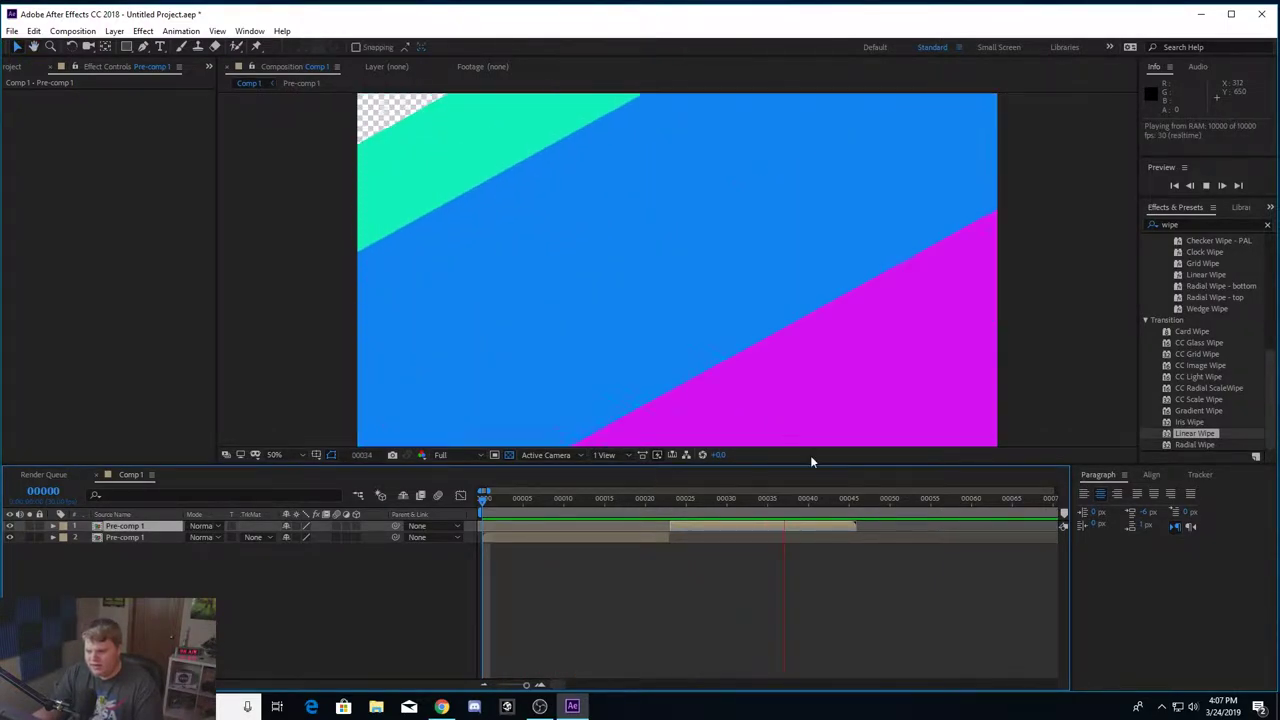
drag(828, 514, 652, 497)
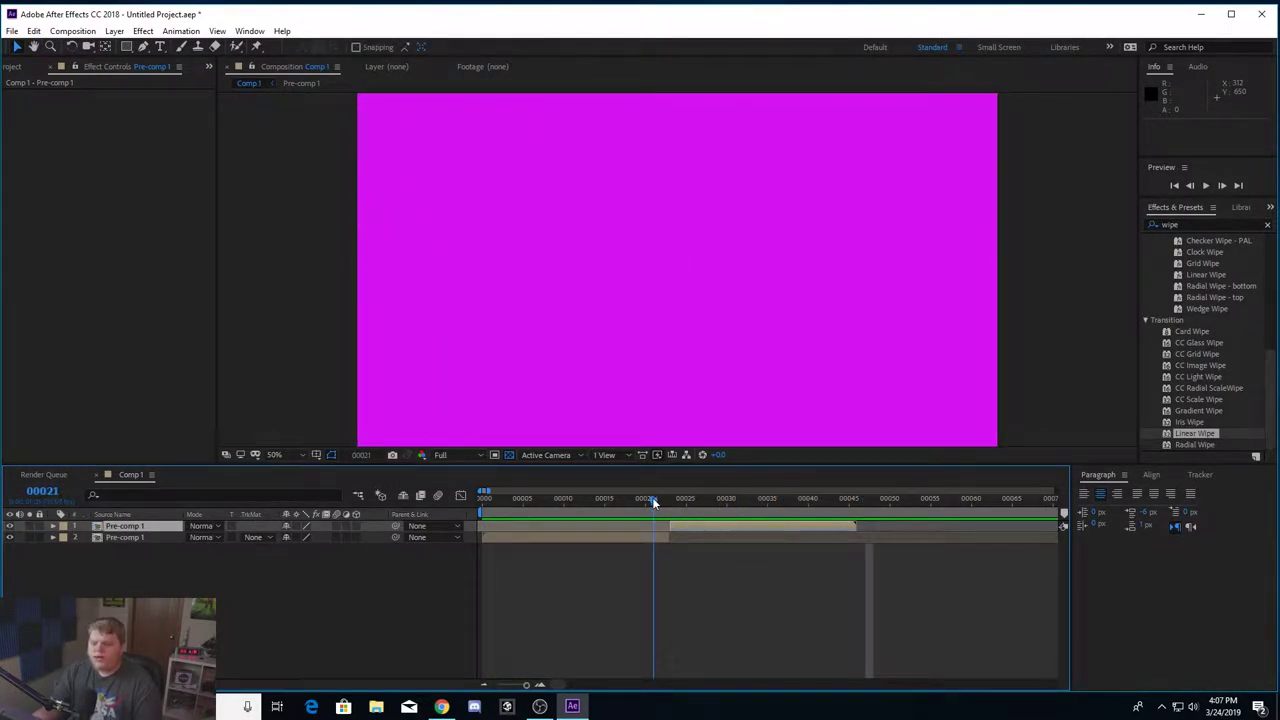
click(1195, 435)
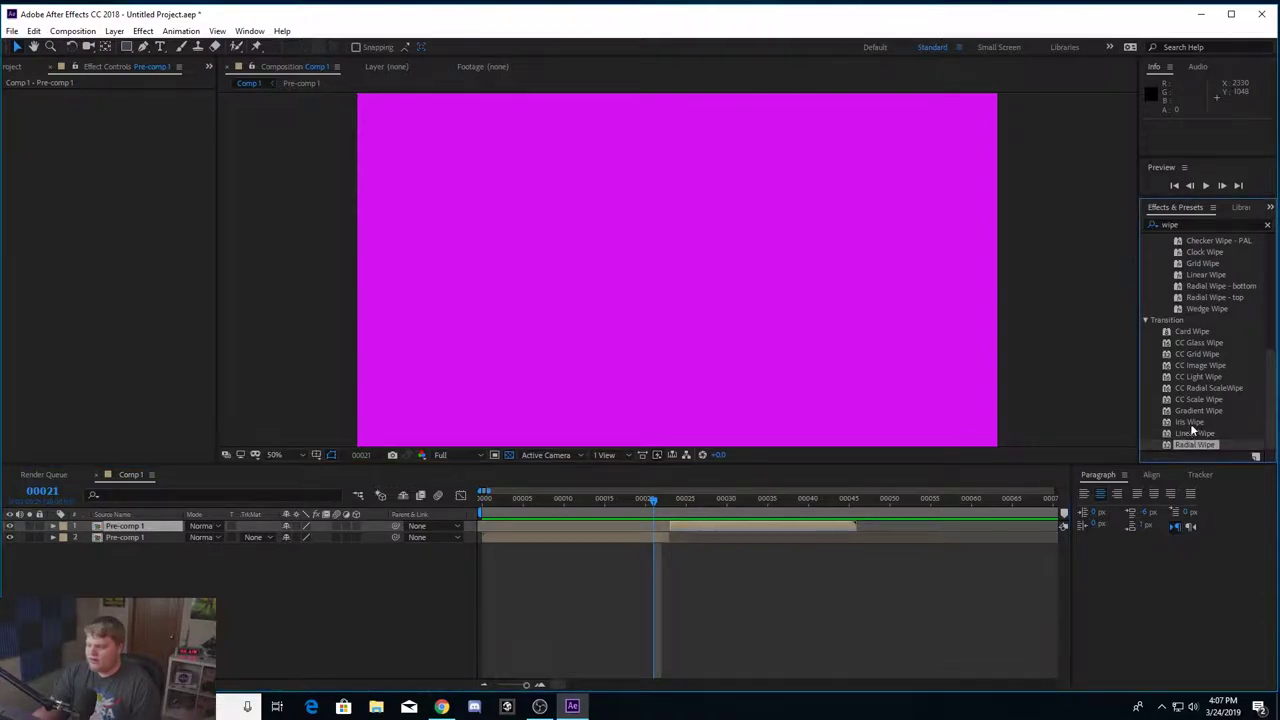
click(1190, 423)
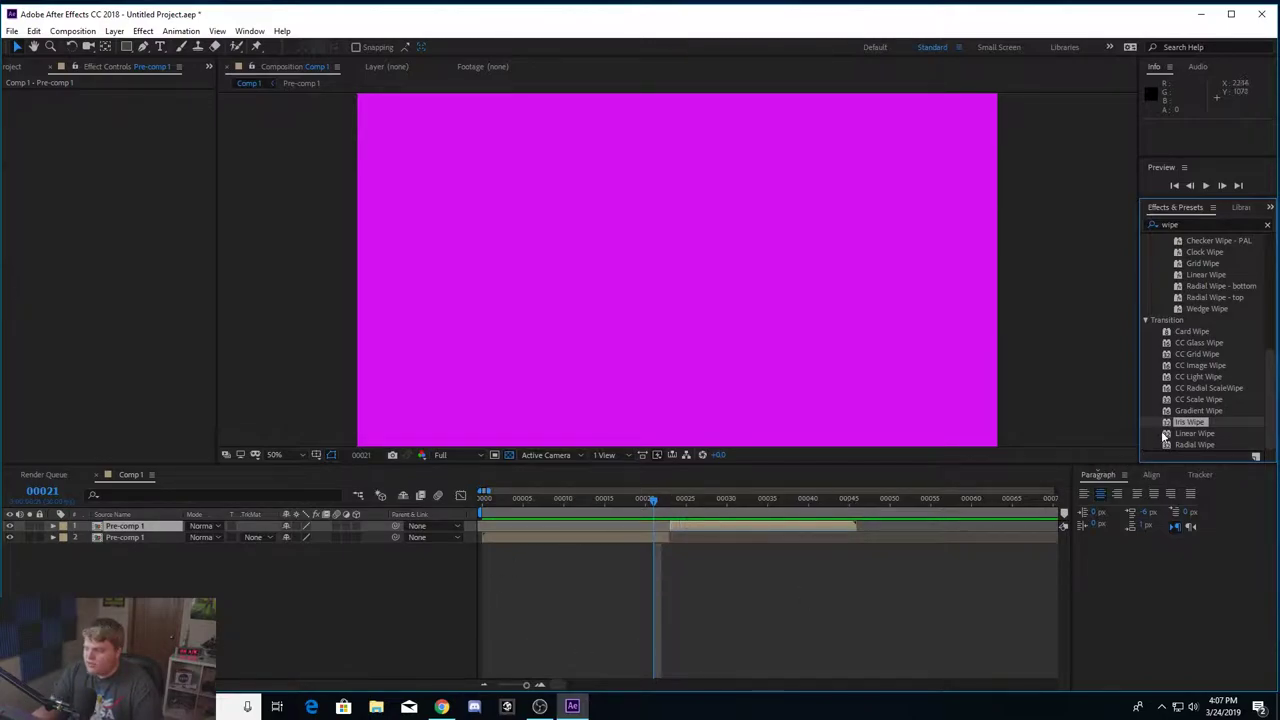
key(Down)
key(Down)
drag(661, 501, 365, 494)
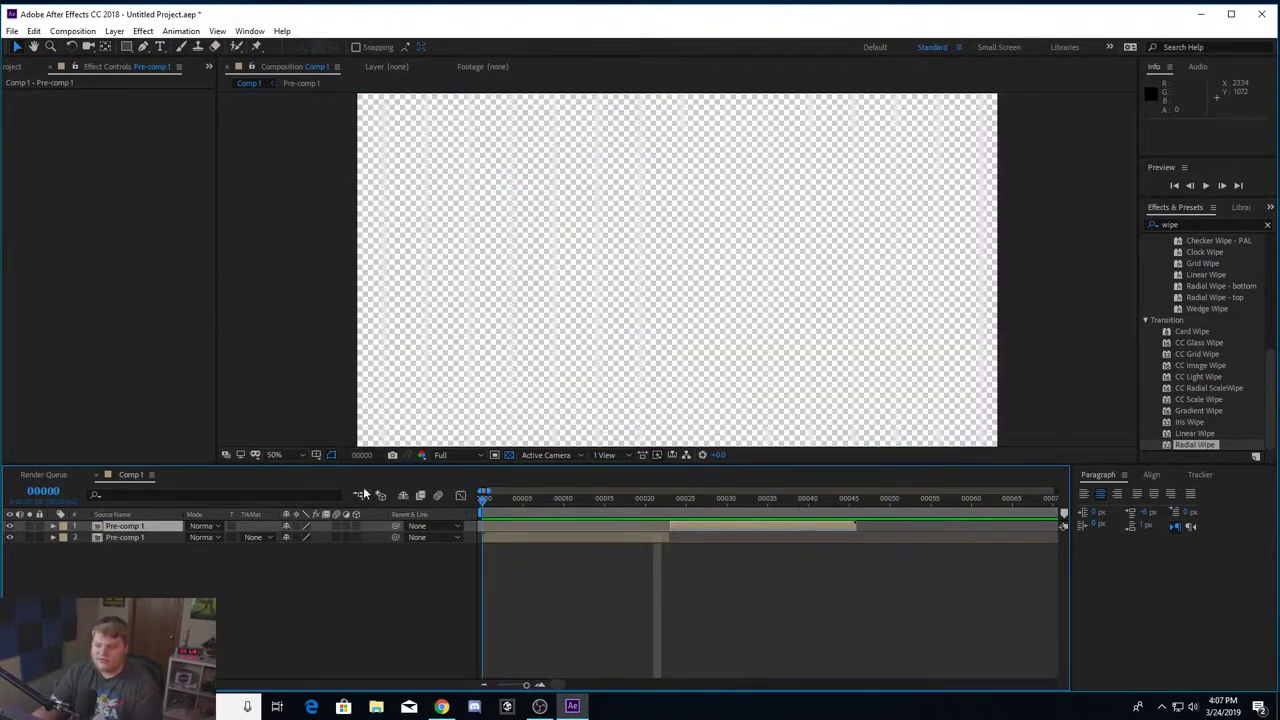
key(space)
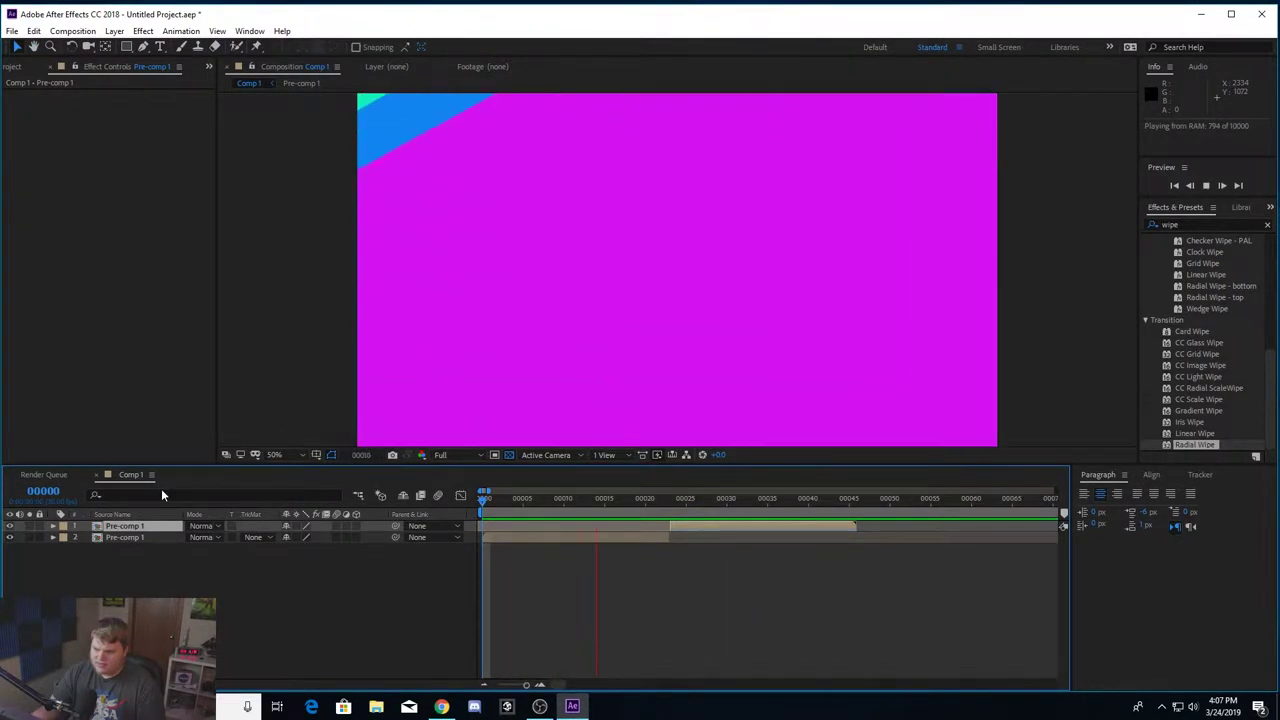
key(space)
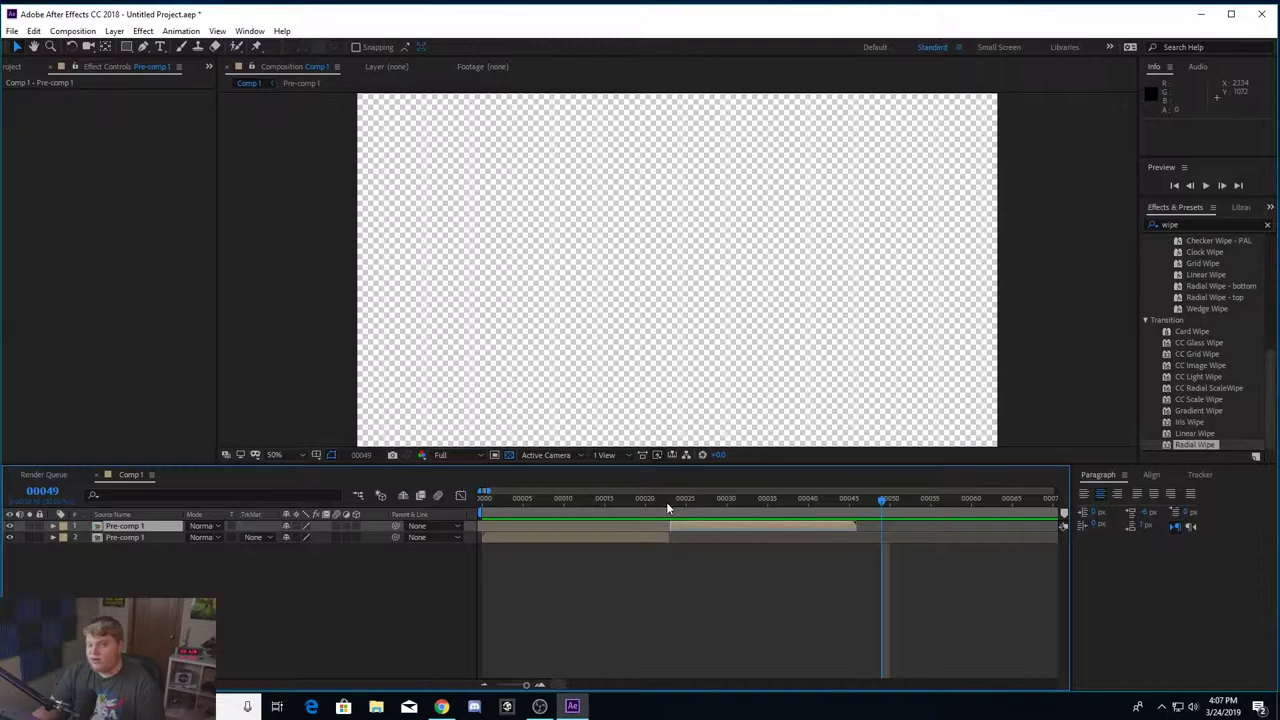
click(620, 500)
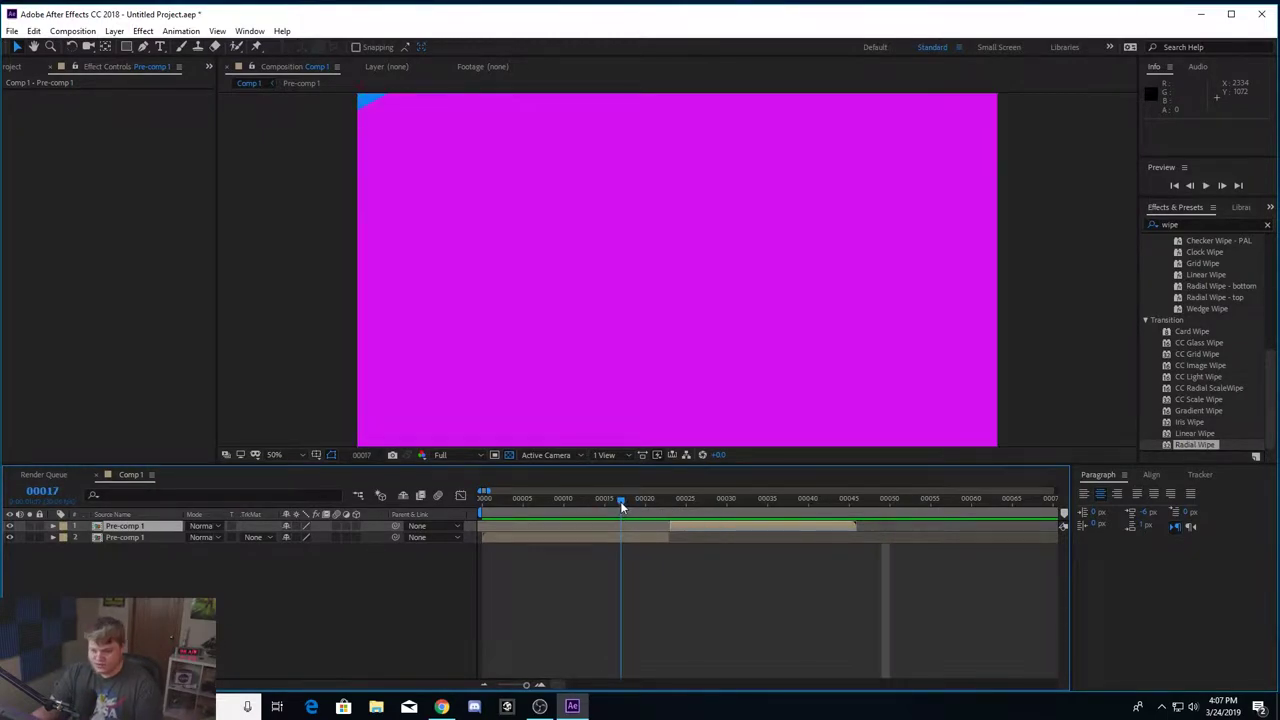
drag(620, 501, 603, 502)
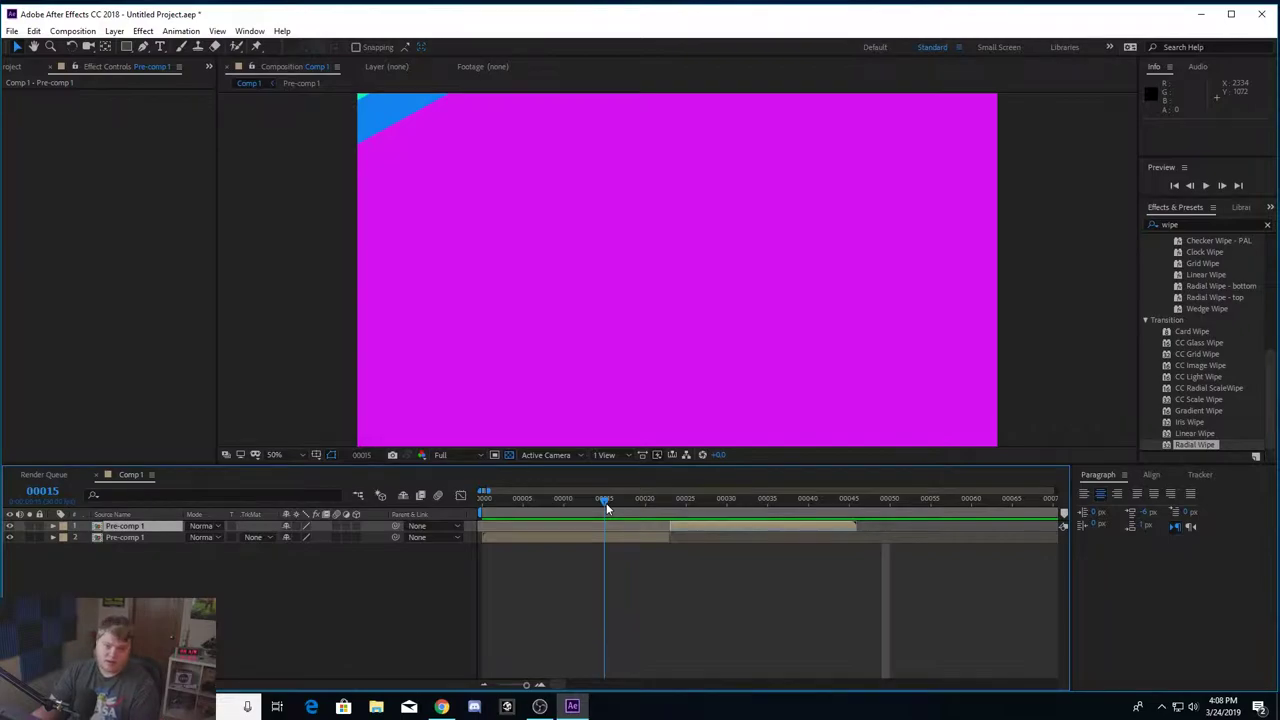
drag(607, 508, 219, 509)
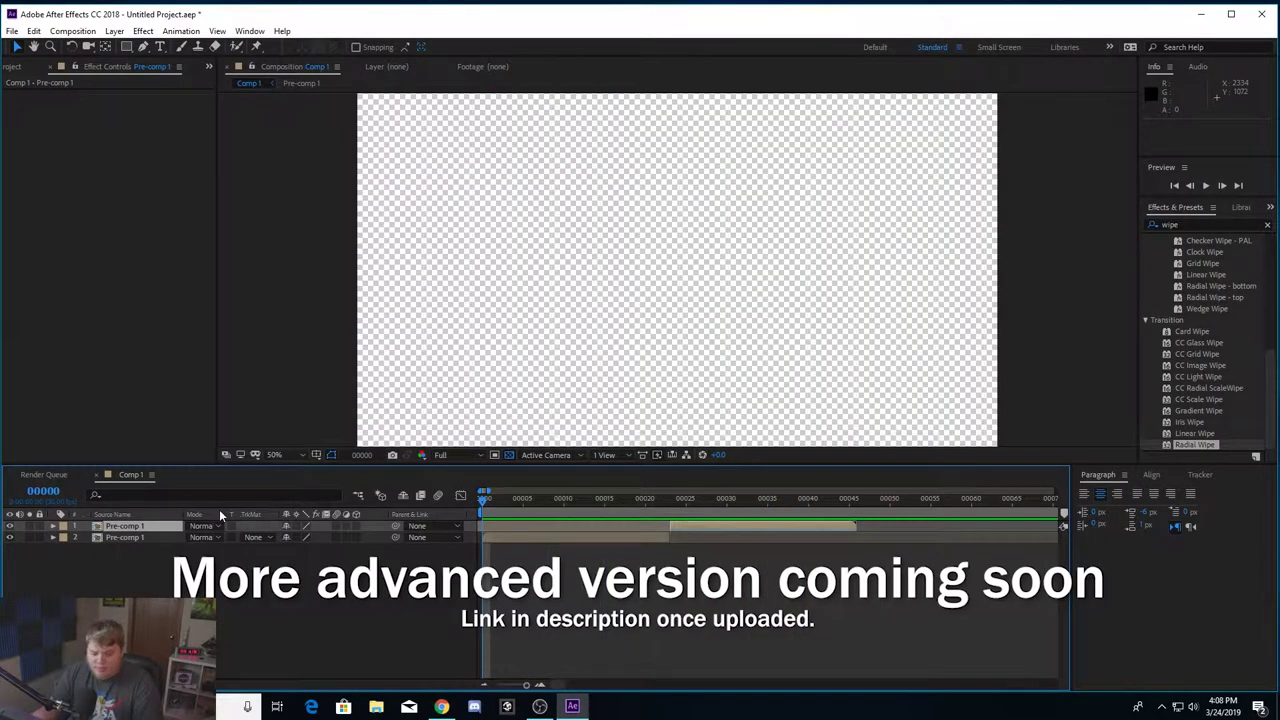
drag(560, 505, 854, 521)
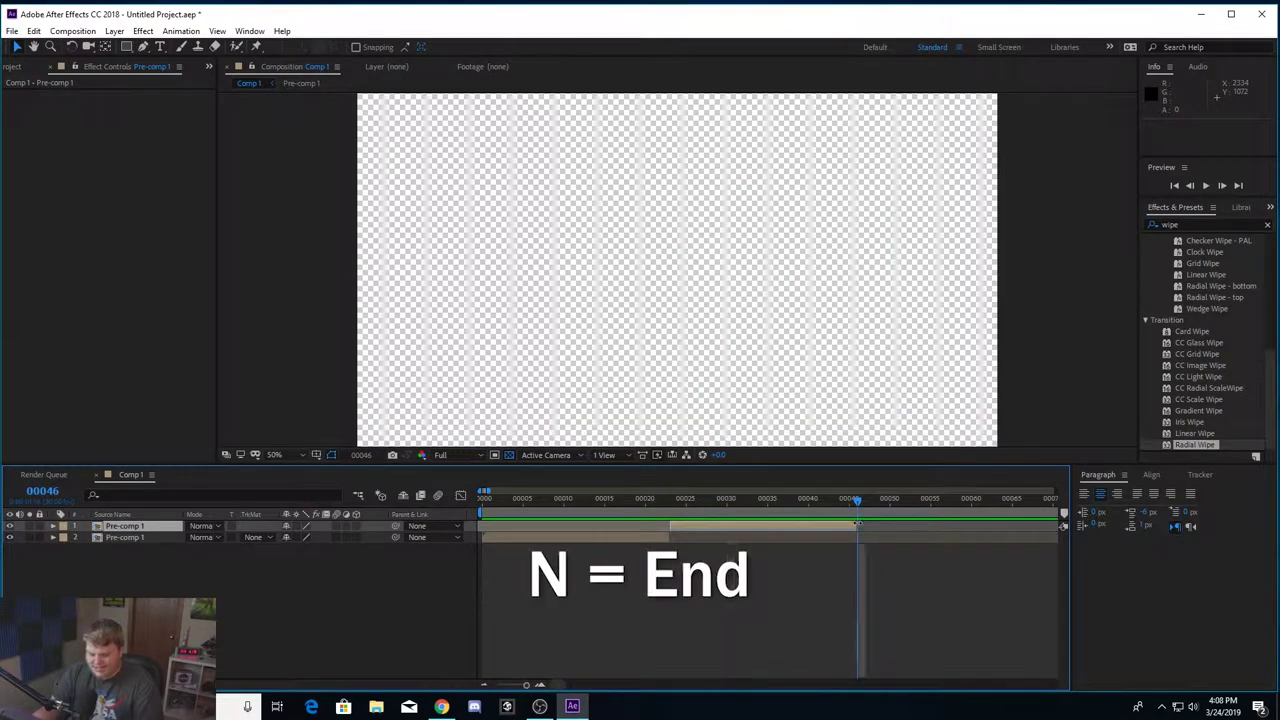
Set the work area to run from frame 00000 (B) to frame 00046 (N)
key(n)
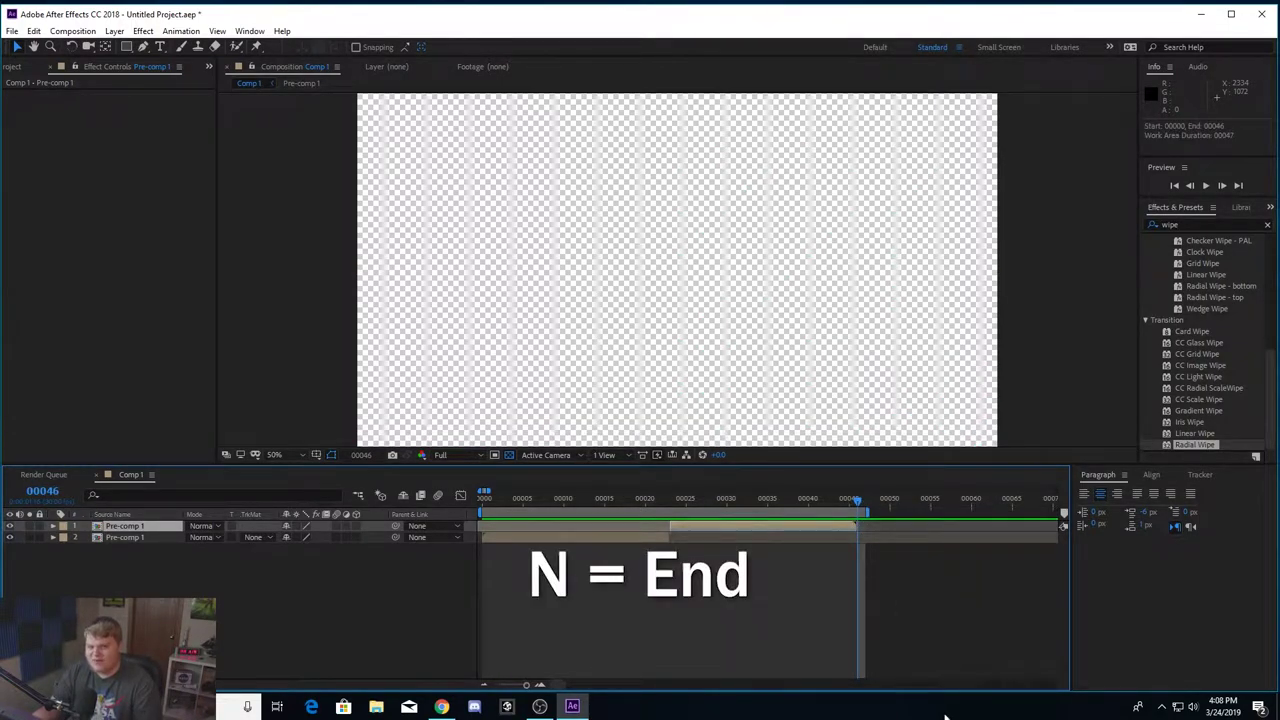
click(617, 498)
key(b)
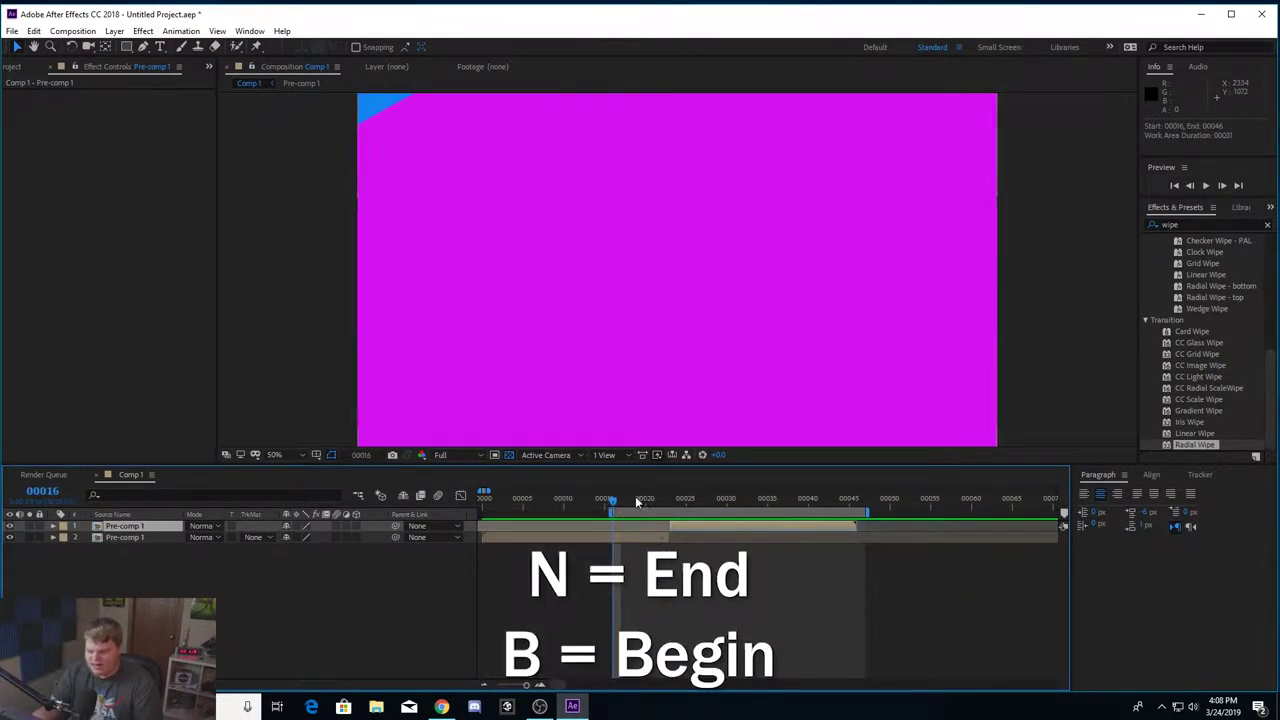
click(800, 497)
key(n)
key(b)
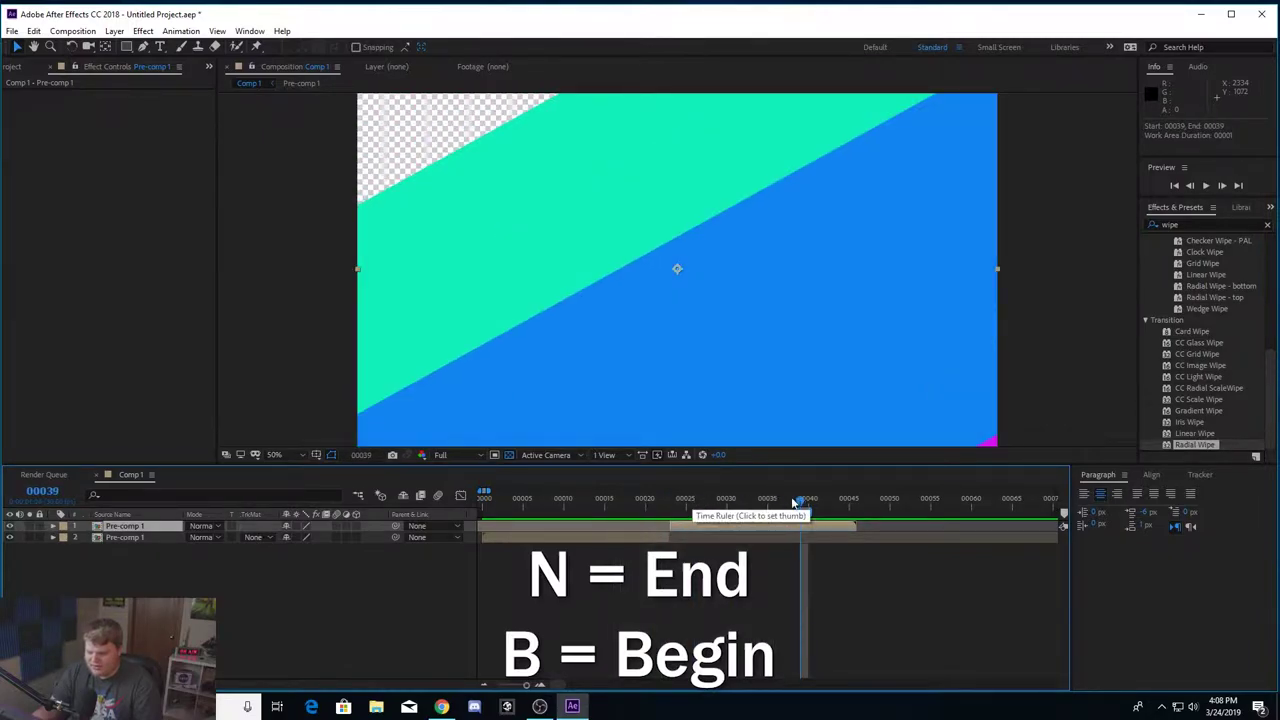
click(762, 498)
drag(749, 500, 858, 482)
key(b)
key(n)
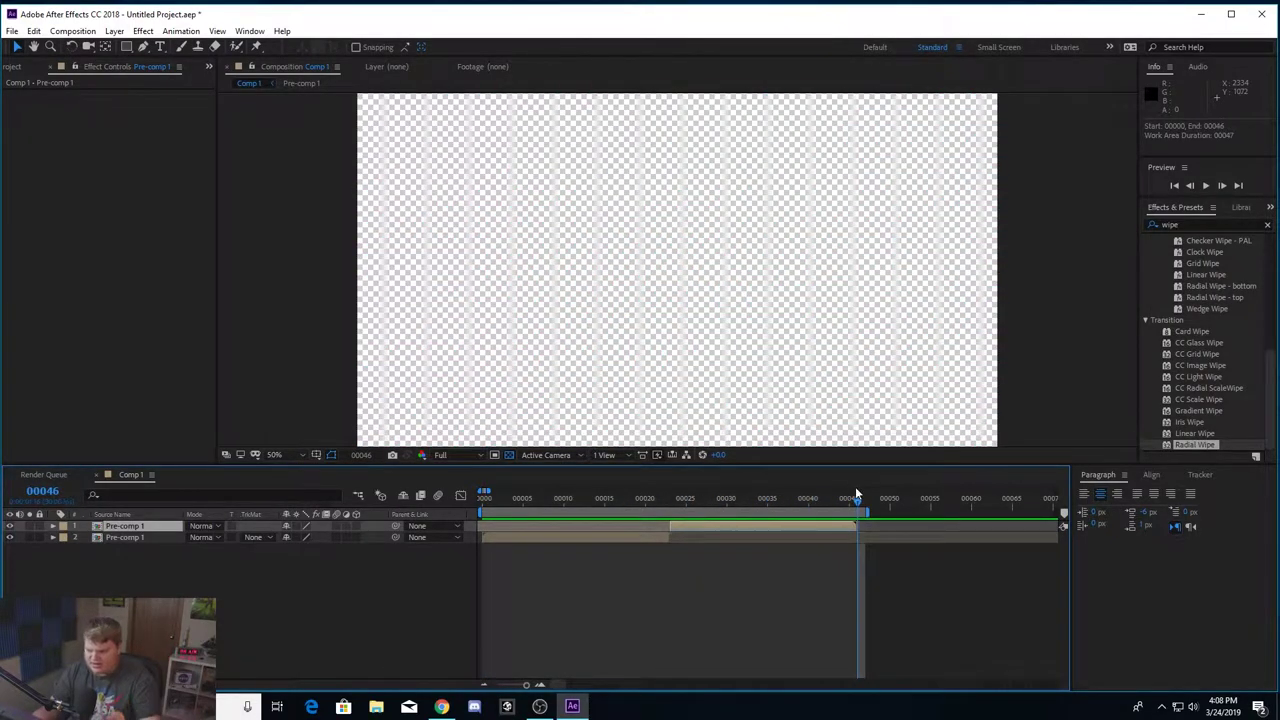
drag(855, 510, 621, 500)
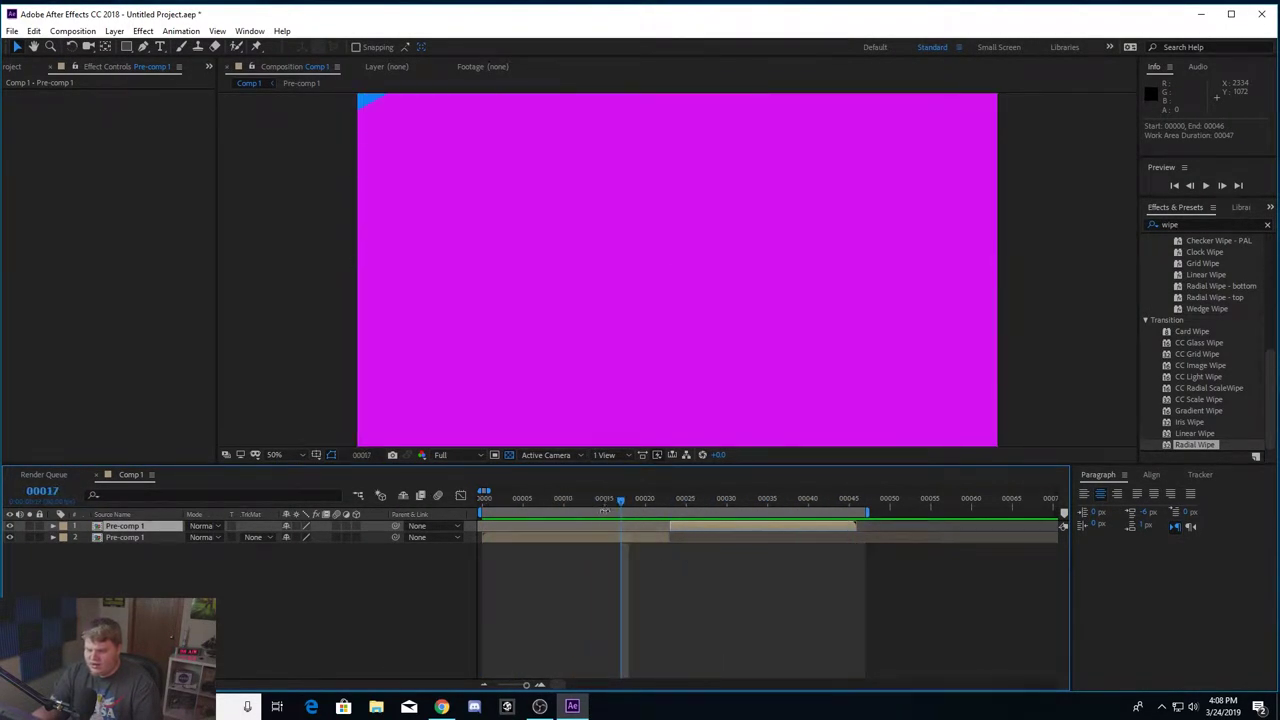
click(74, 31)
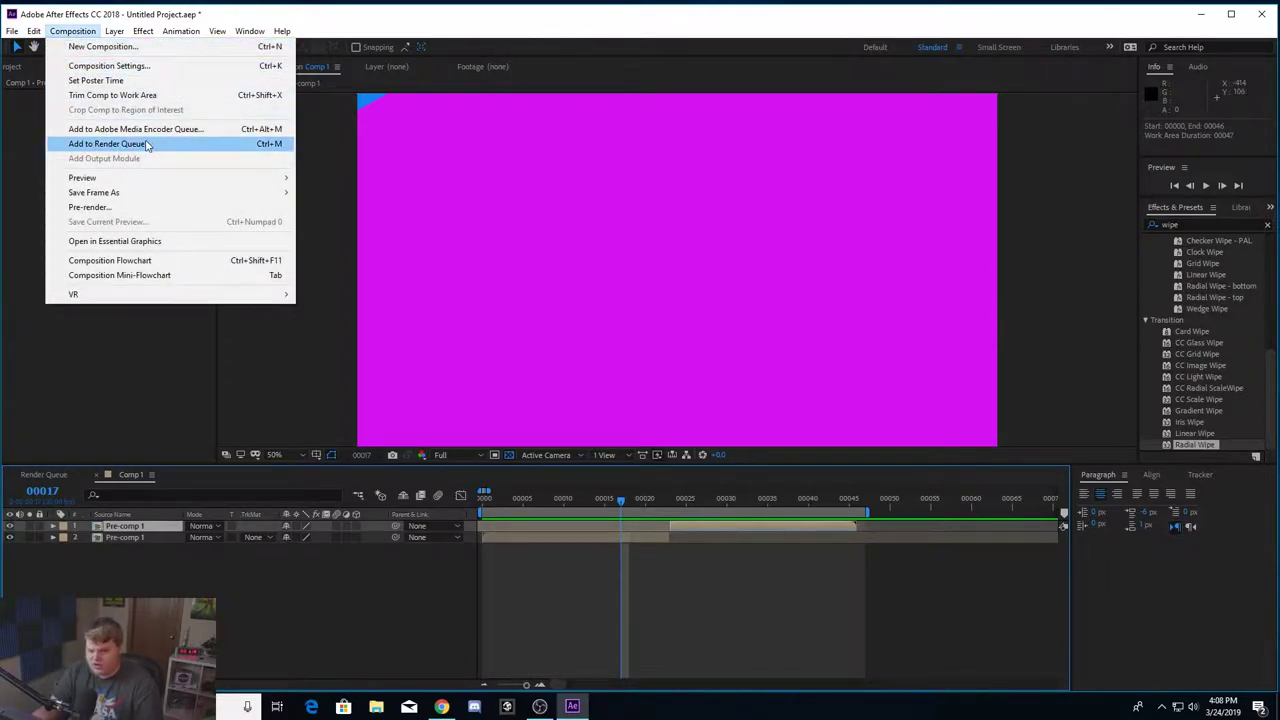
Queue Comp 1 for rendering with QuickTime format and RGB + Alpha channels
click(107, 144)
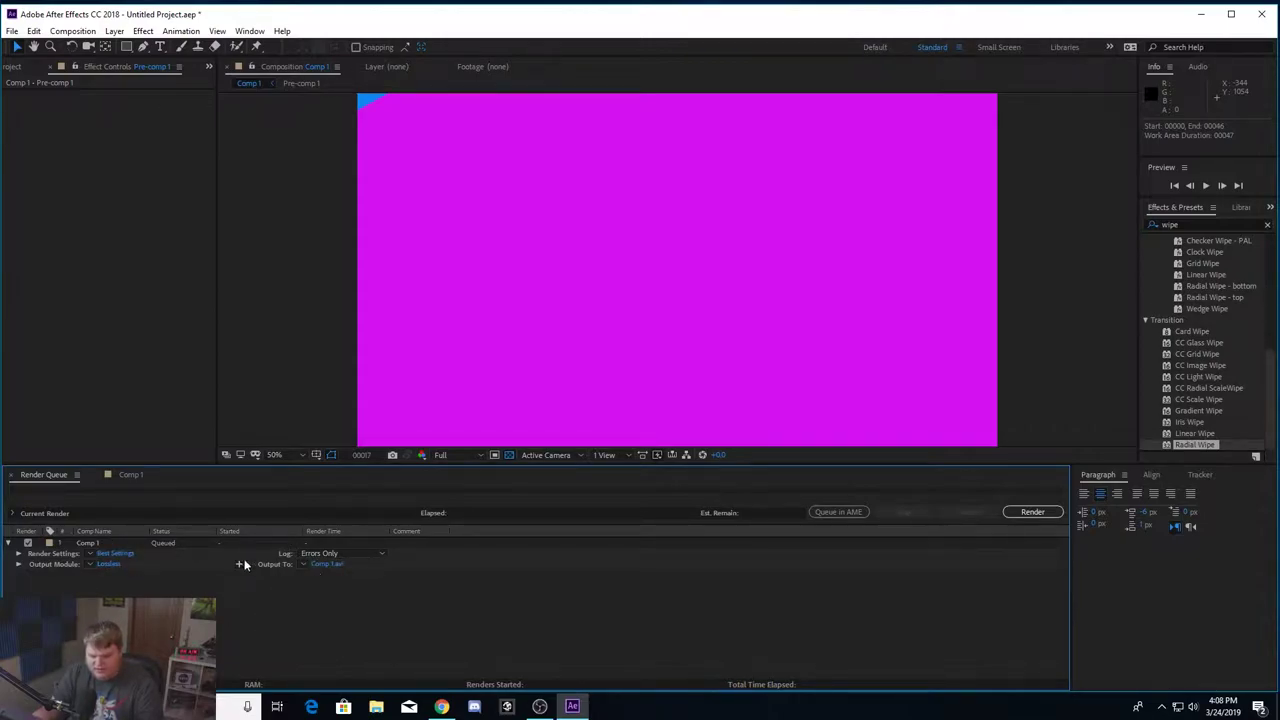
click(108, 564)
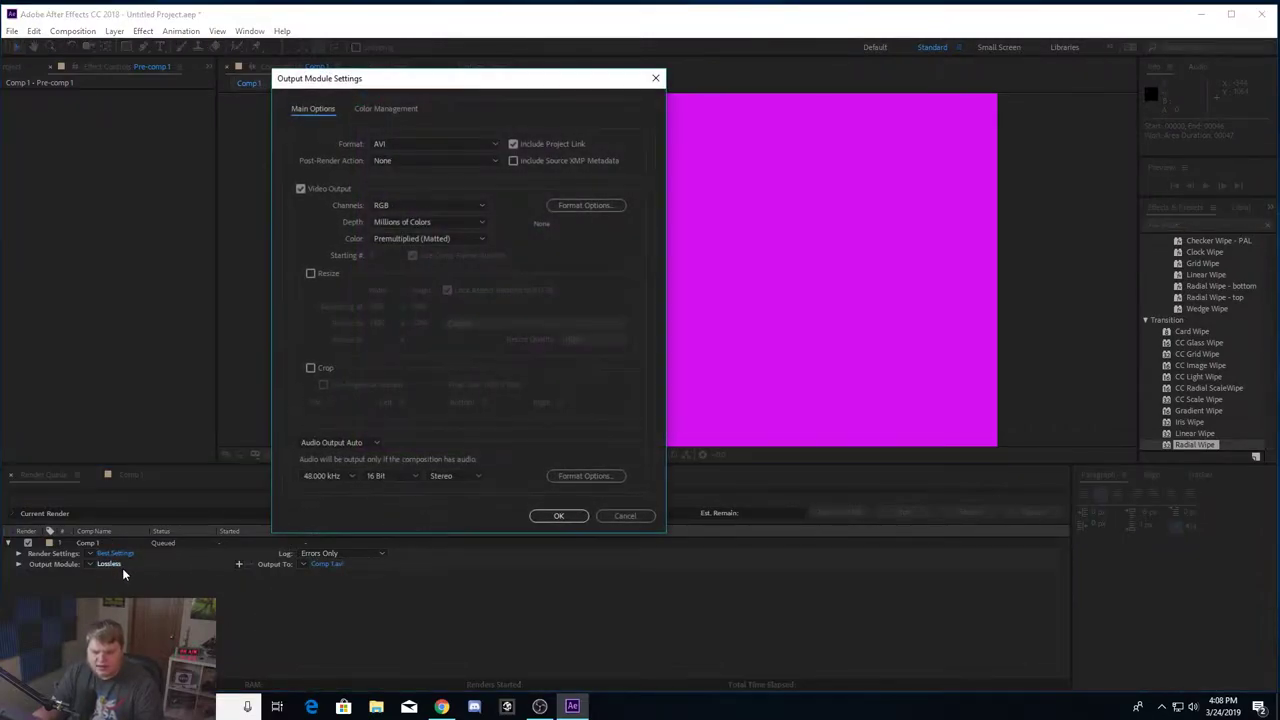
click(419, 144)
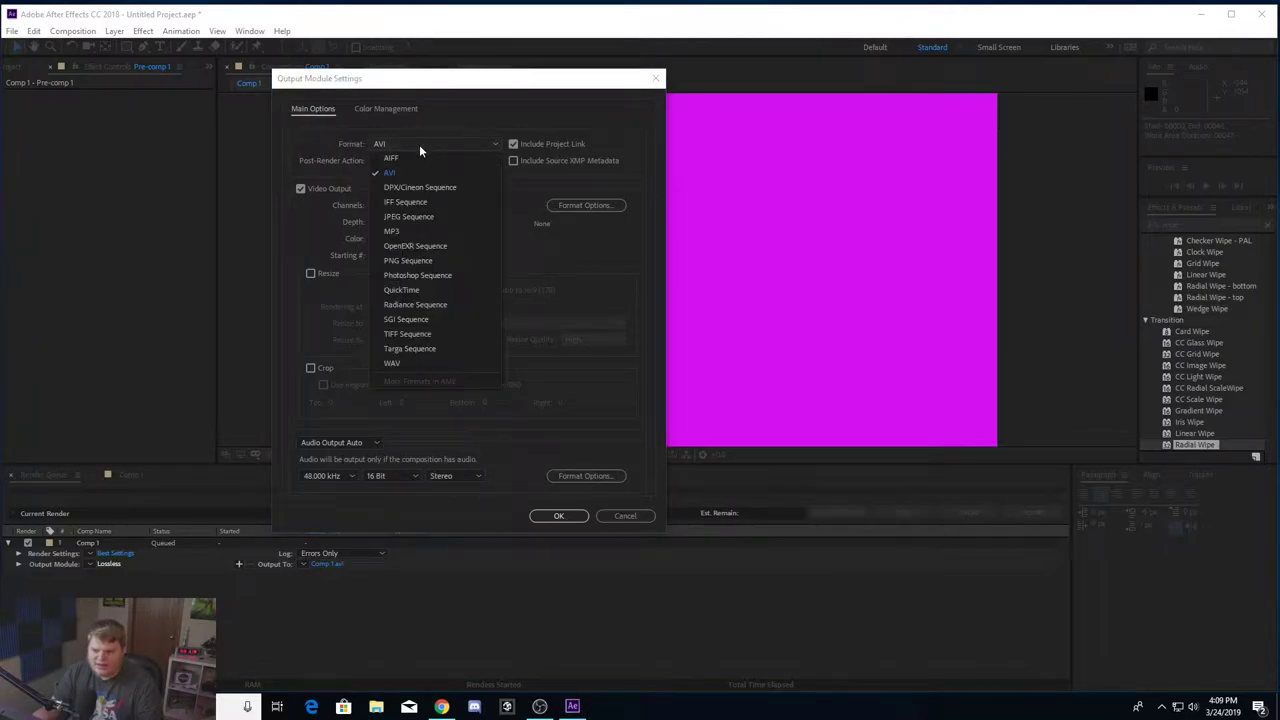
click(401, 291)
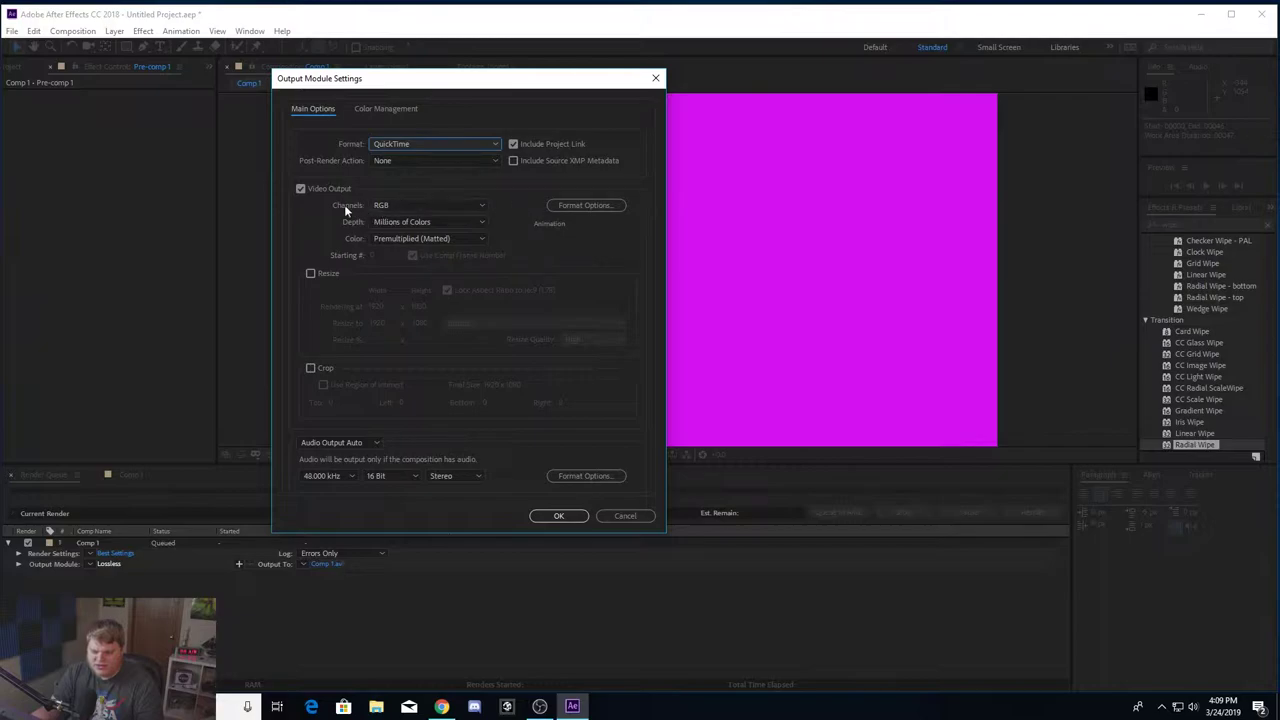
click(395, 205)
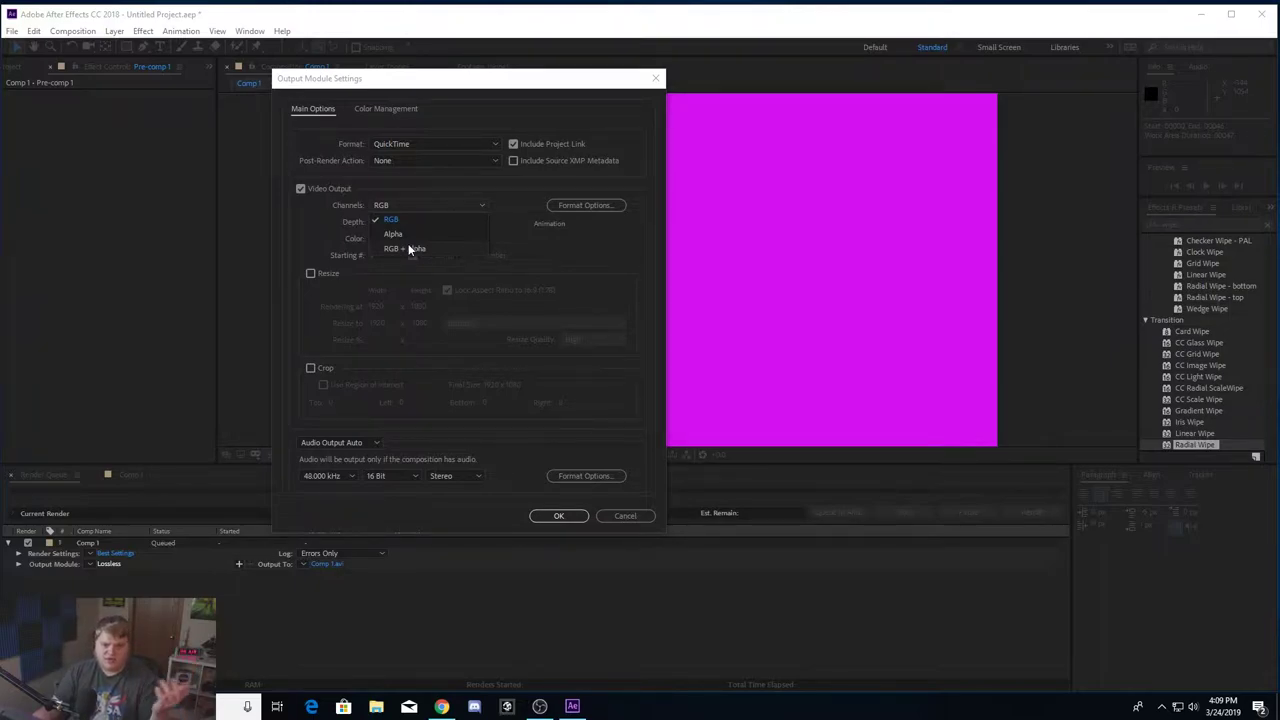
click(396, 250)
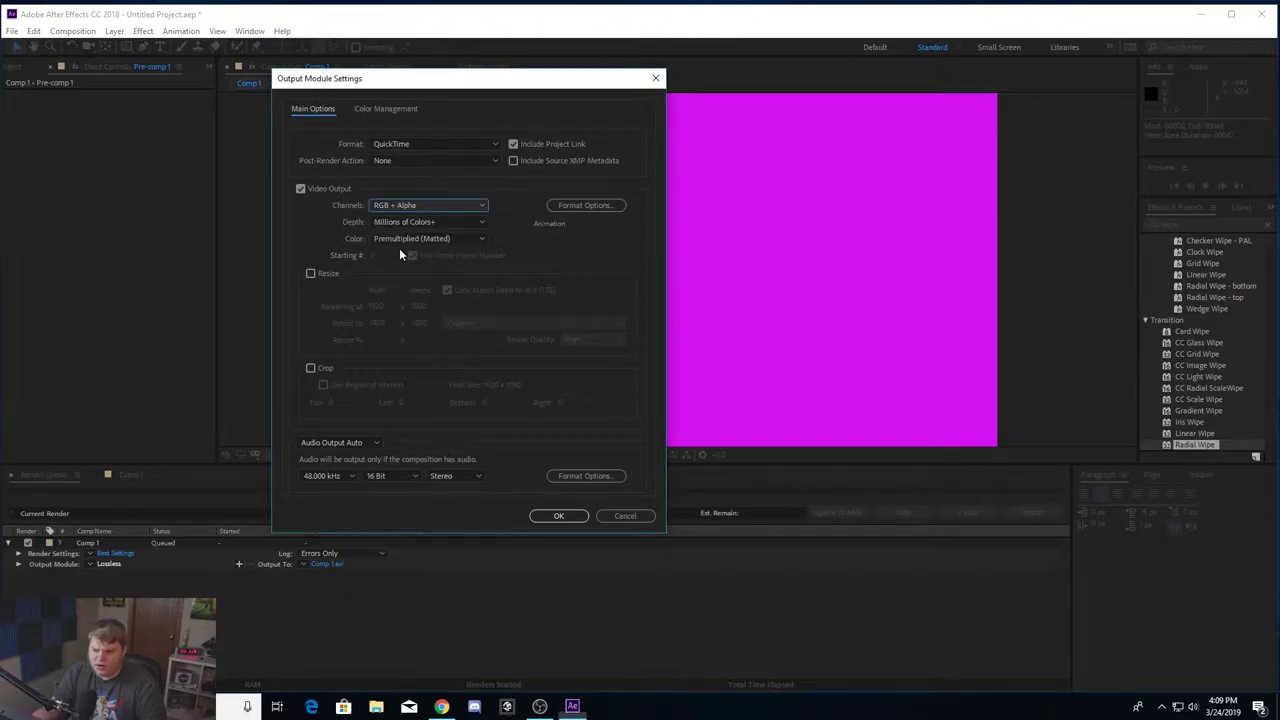
click(560, 516)
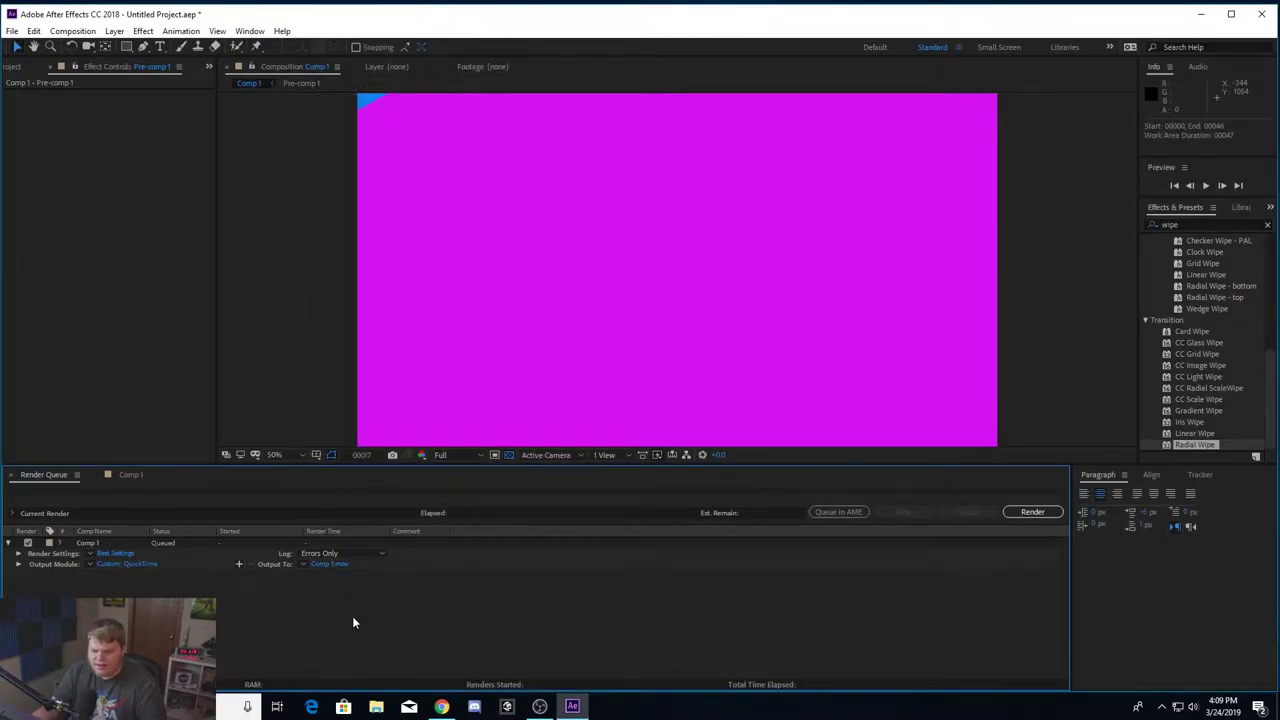
Set the render output file to Test Stinger Animation.mov in the Stream Elements folder
click(321, 565)
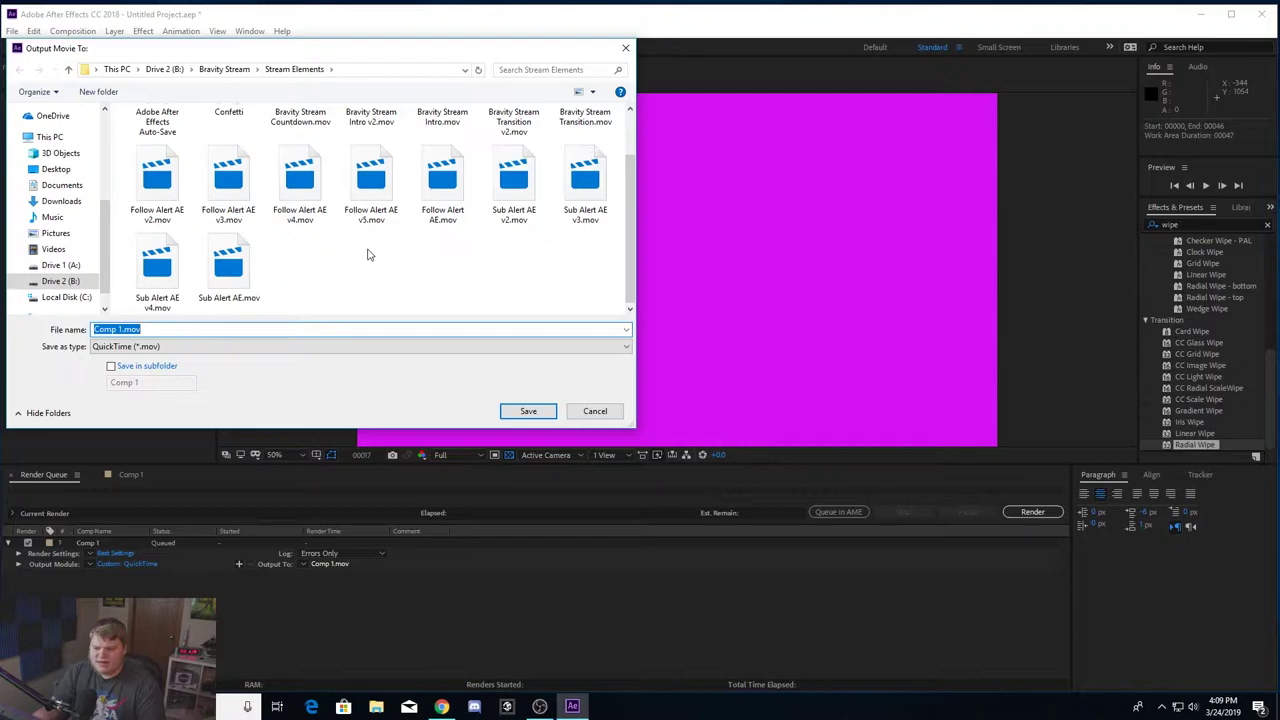
scroll(455, 258, down, 1)
scroll(384, 236, up, 1)
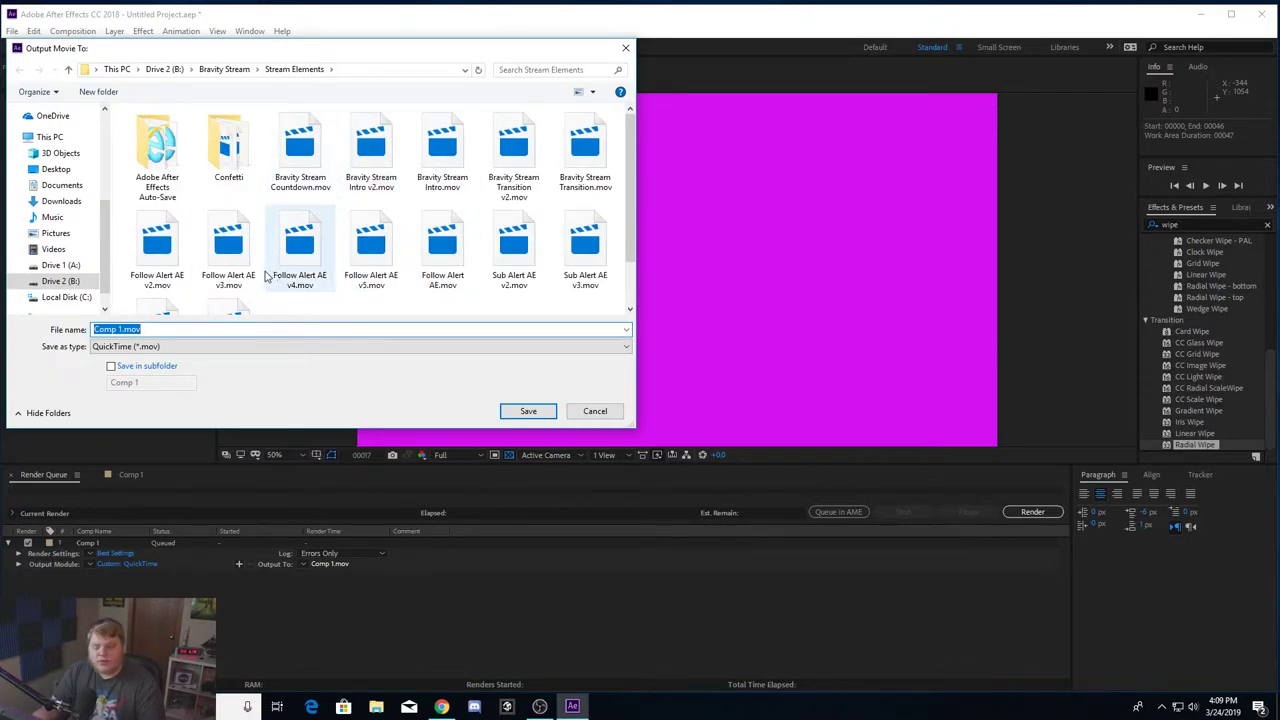
scroll(286, 252, down, 1)
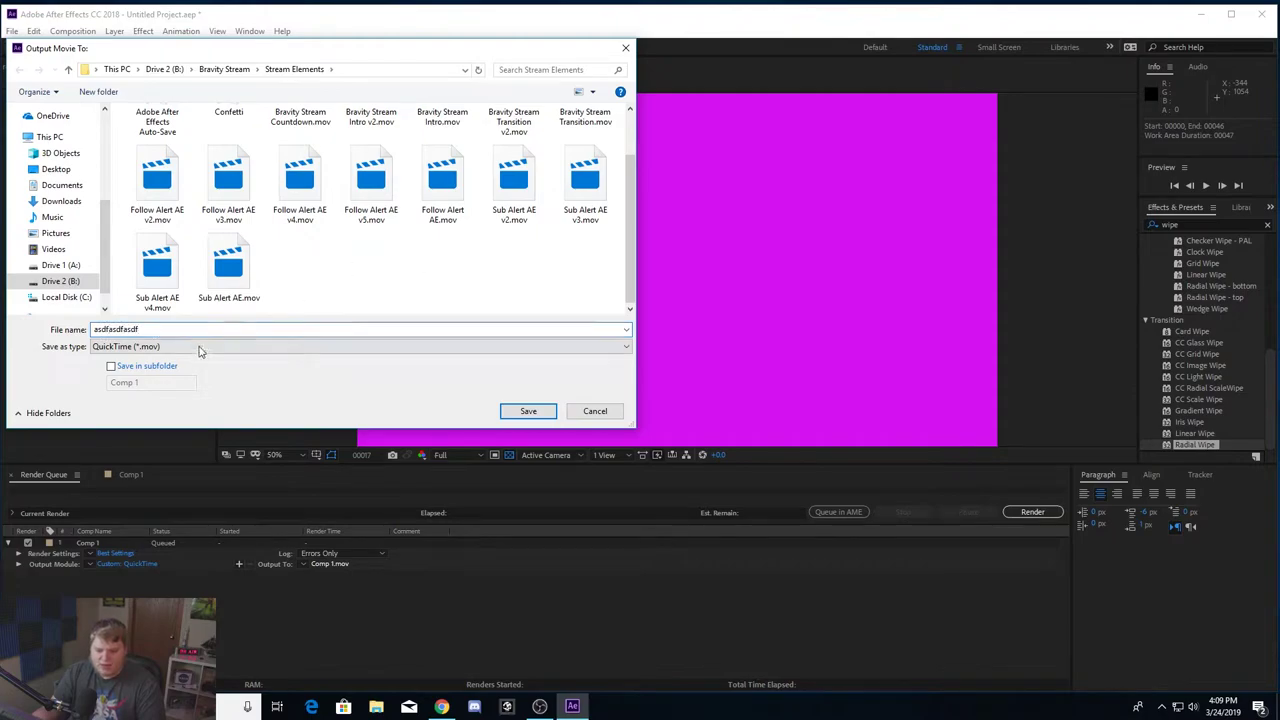
double_click(115, 329)
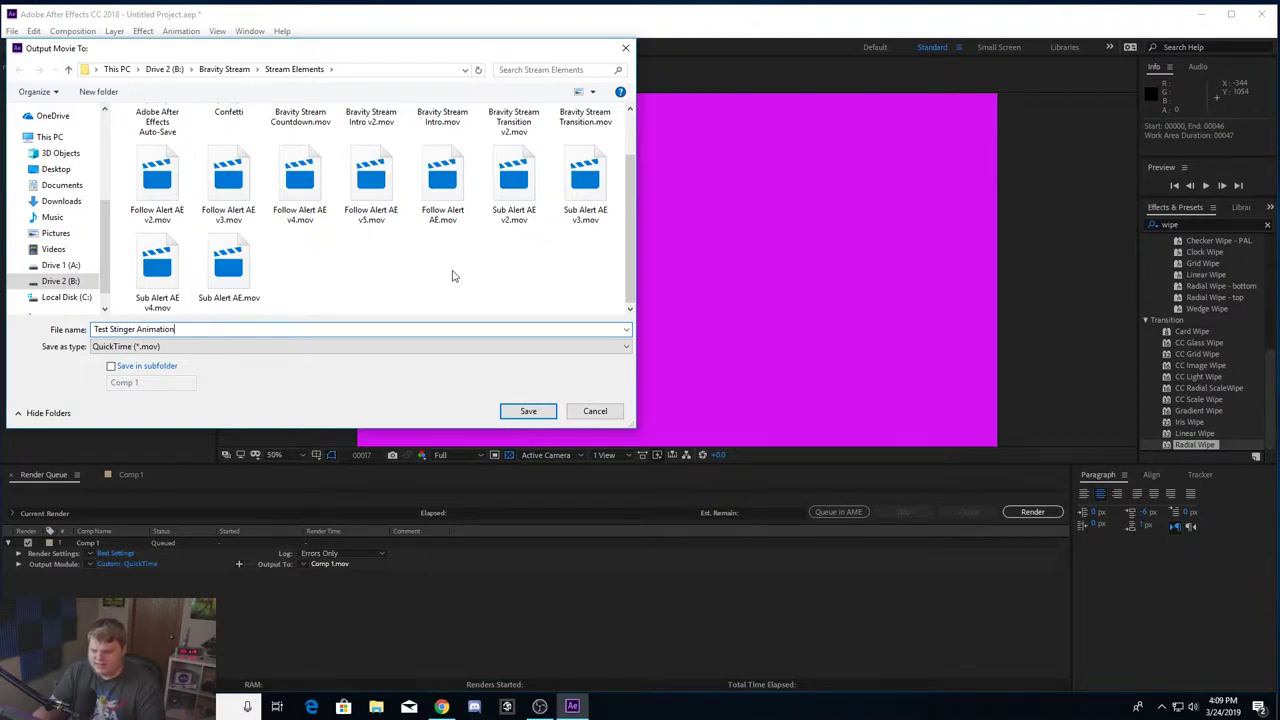
click(527, 412)
Start rendering Comp 1 to Test Stinger Animation.mov
click(1024, 506)
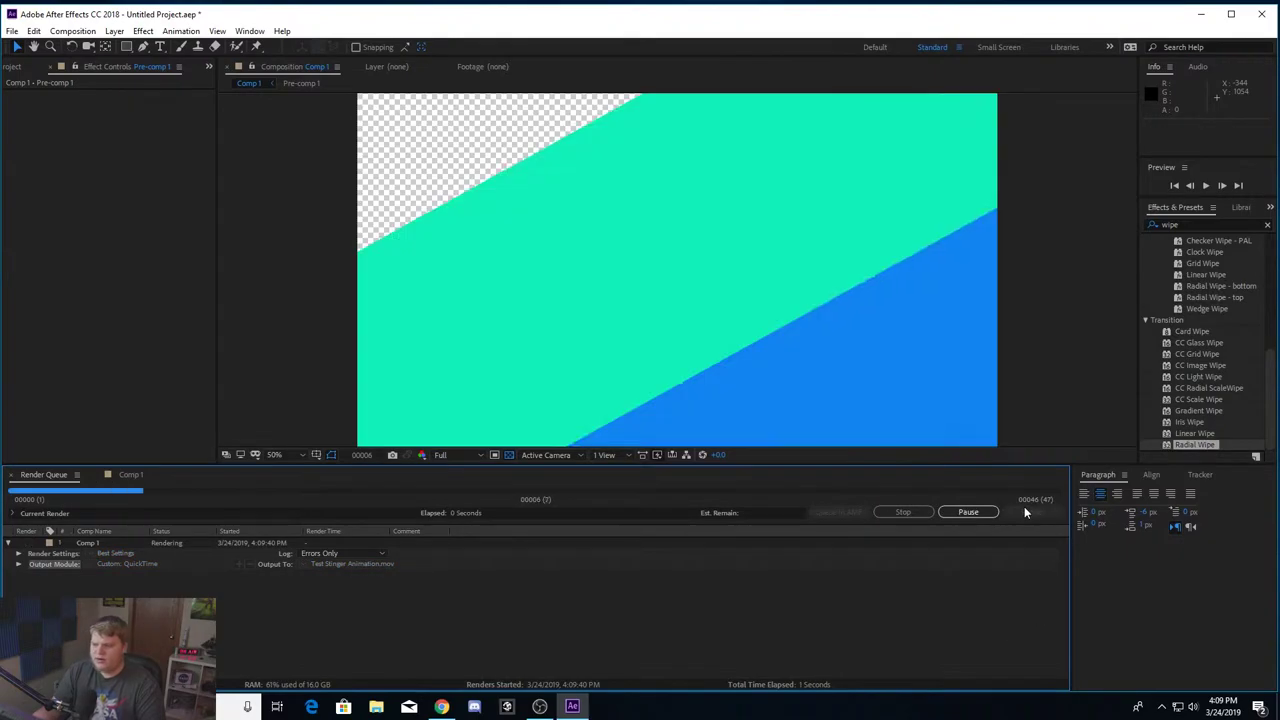